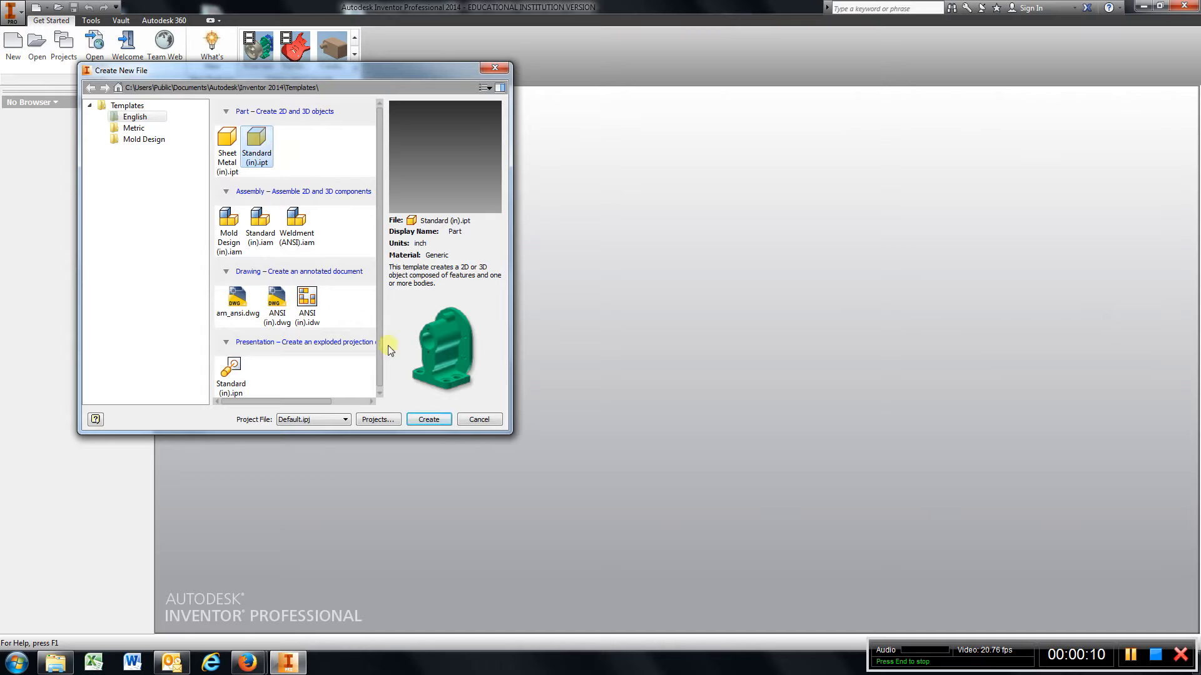
# Create a new part from the Standard (in).ipt template and start a 2D sketch on the XY plane
pyautogui.click(430, 419)
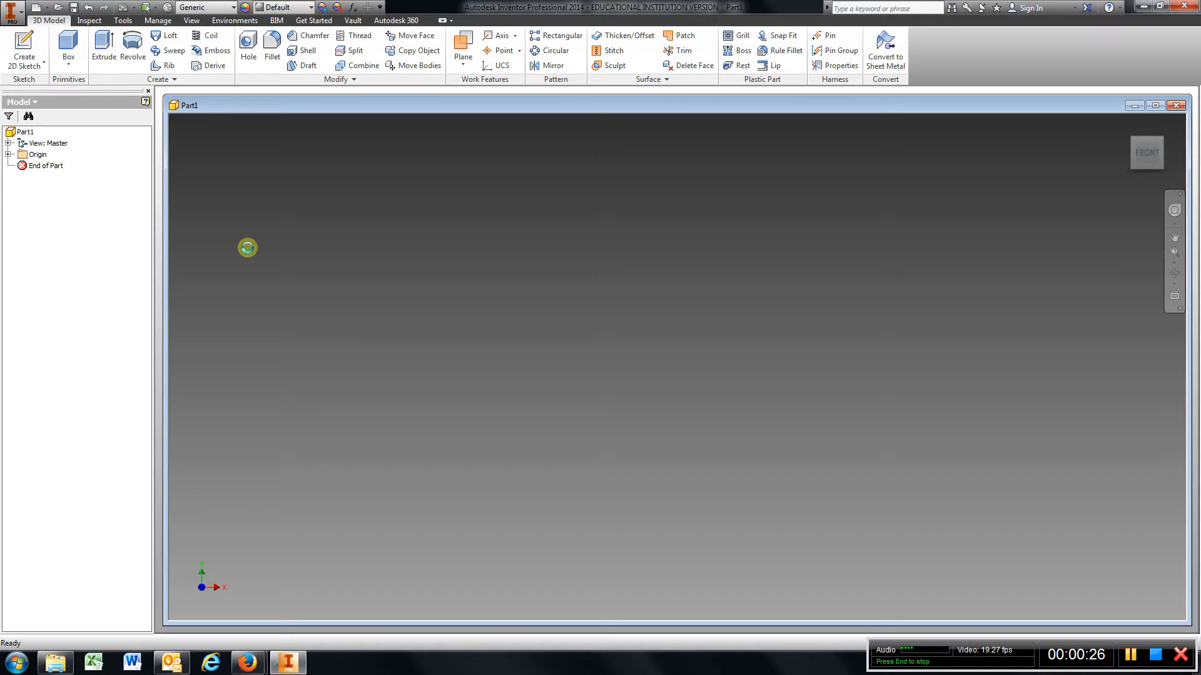
pyautogui.click(8, 154)
pyautogui.click(24, 49)
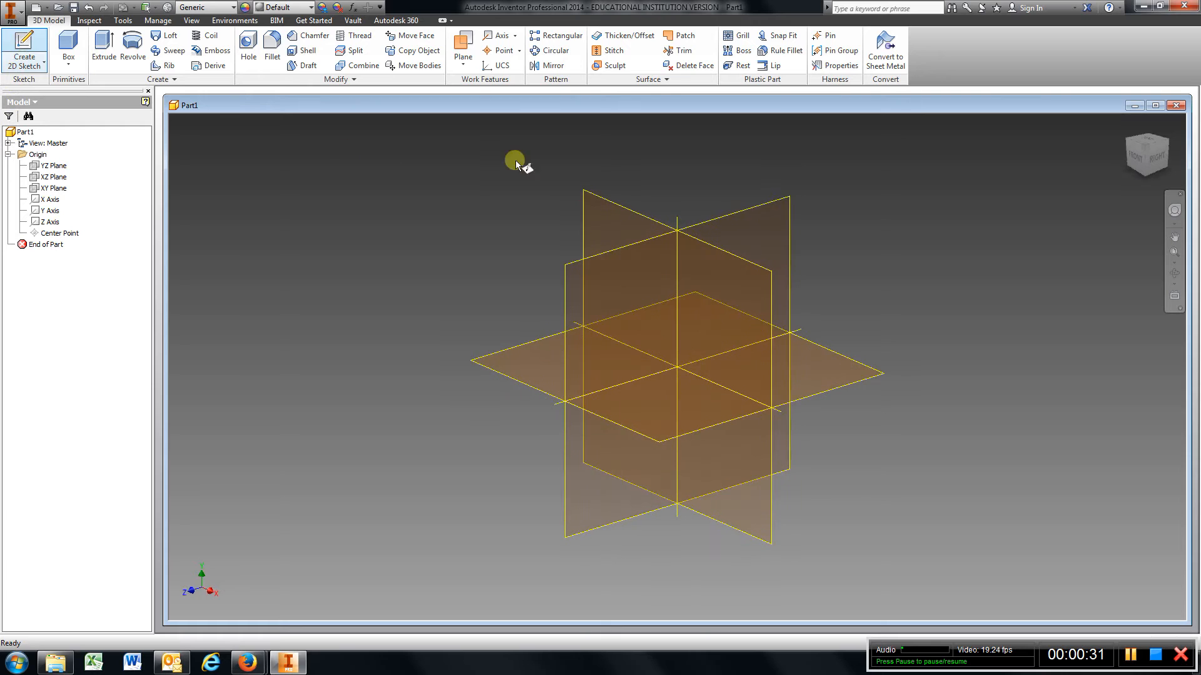
pyautogui.click(644, 219)
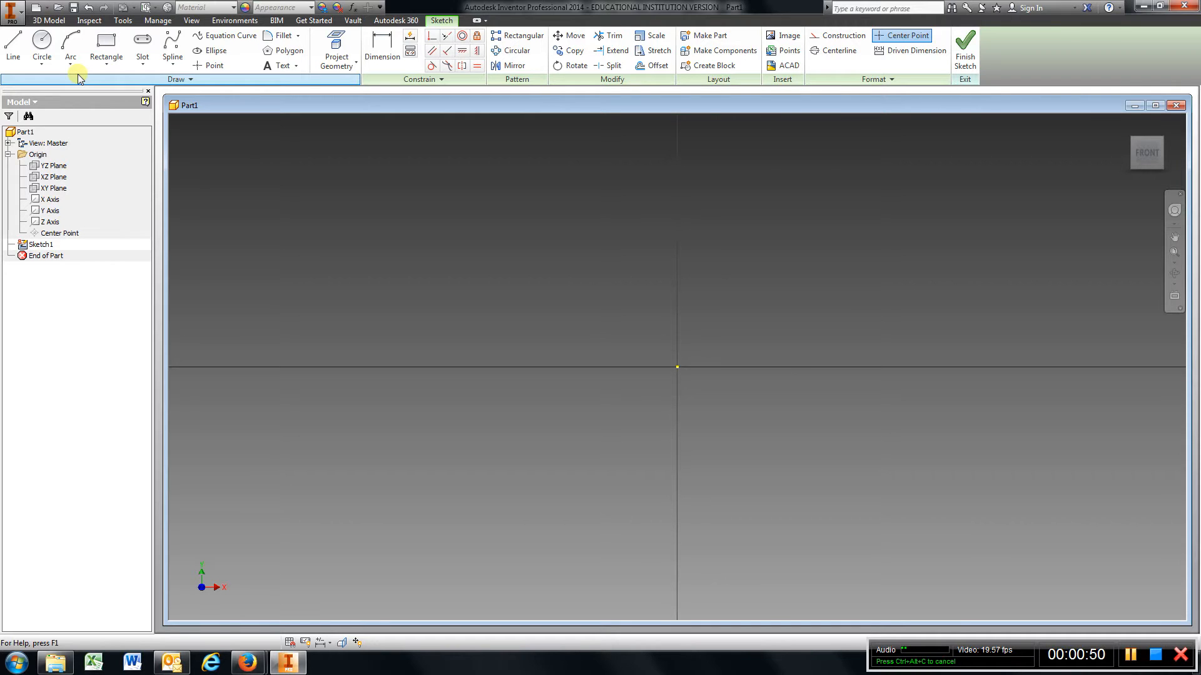
# Draw a 3 in horizontal base line below the origin
pyautogui.click(12, 40)
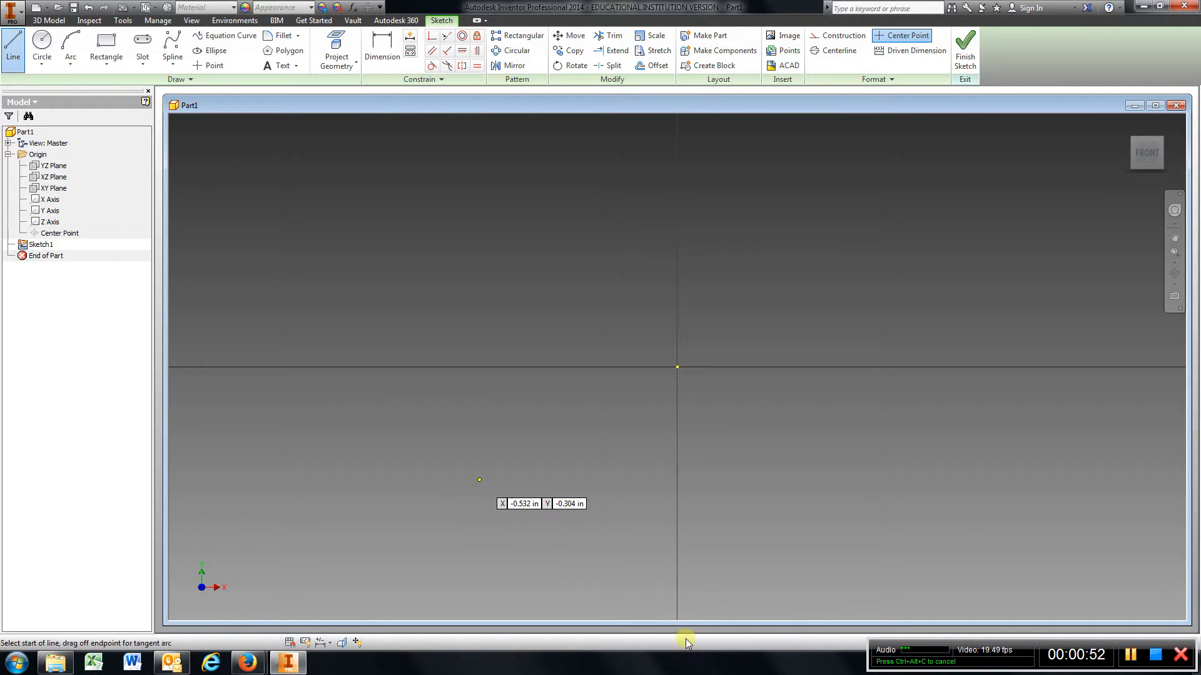
pyautogui.click(538, 495)
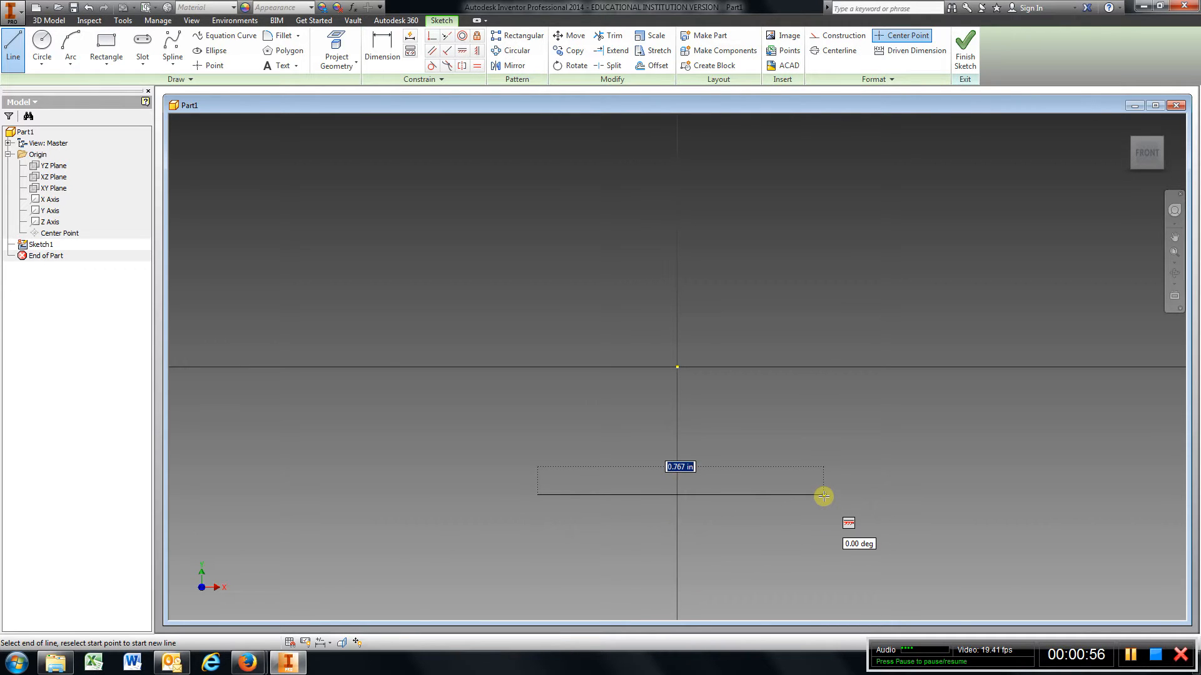
pyautogui.write('3')
pyautogui.press('Return')
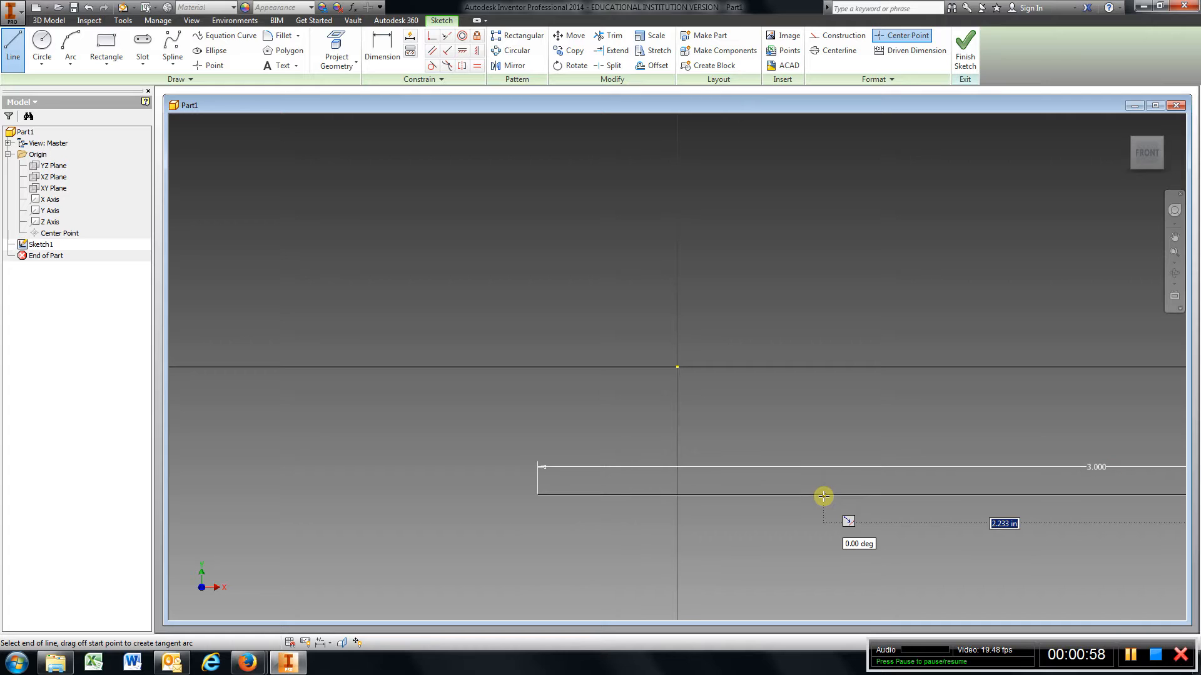
# Dimension the base line's left endpoint 1.5 in horizontally from the origin
pyautogui.click(382, 50)
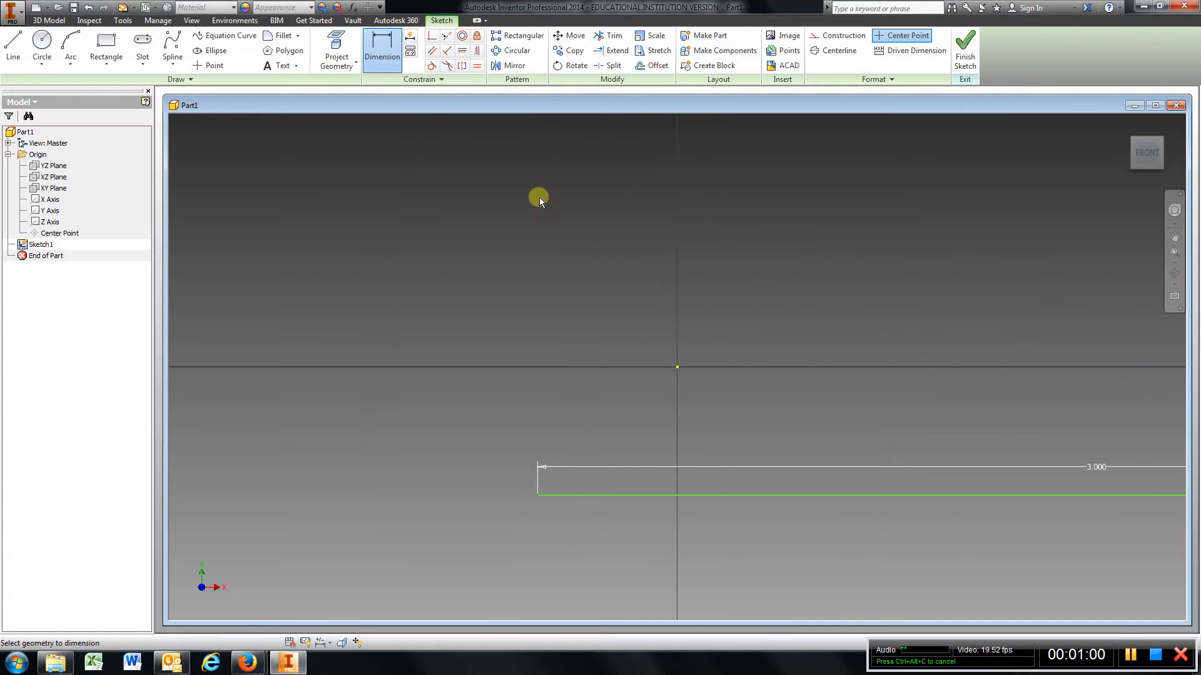
pyautogui.click(539, 498)
pyautogui.click(604, 552)
pyautogui.write('1.5')
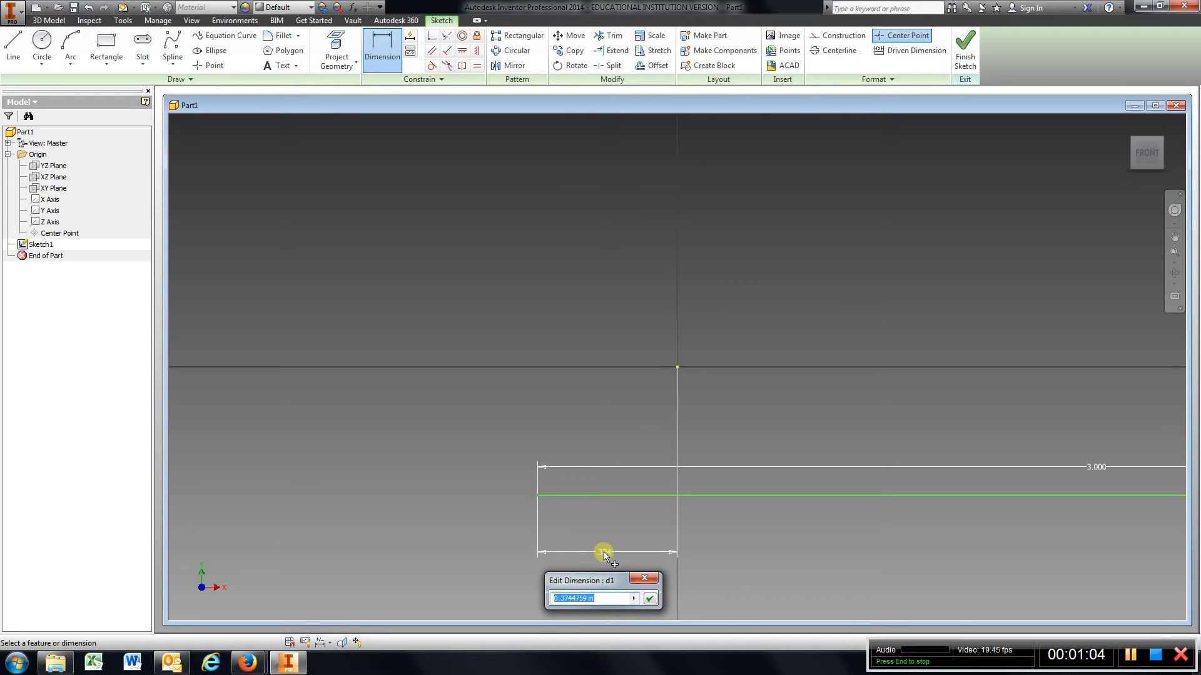
pyautogui.press('Return')
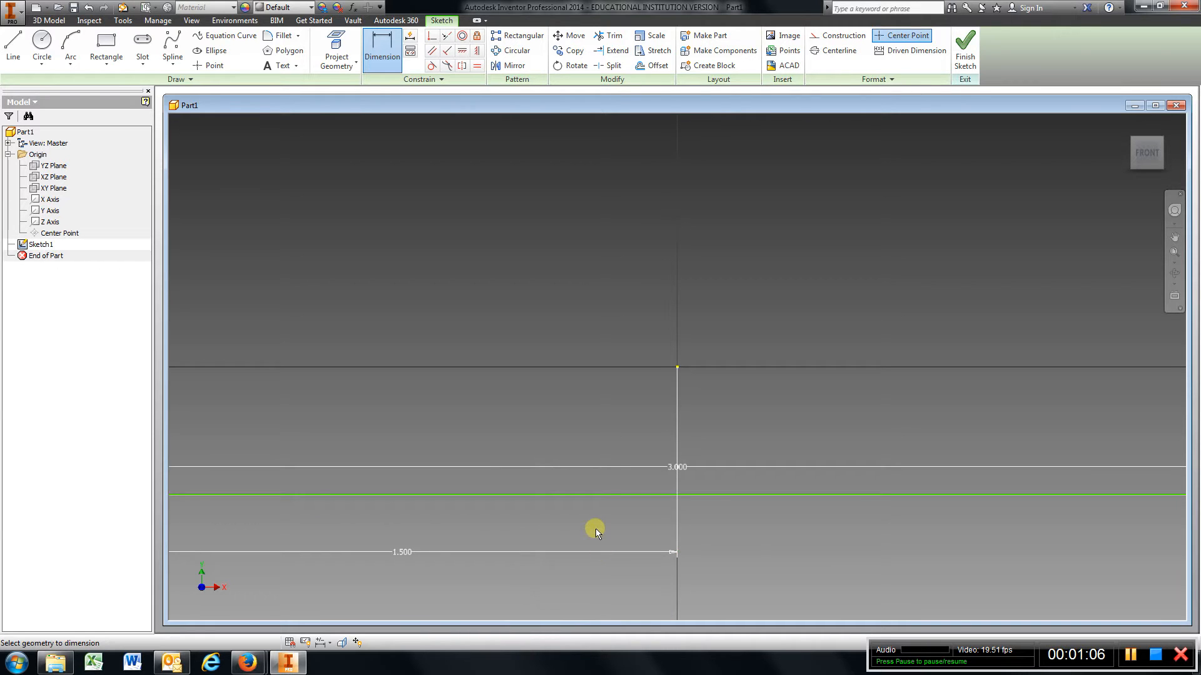
# Draw a 1 in vertical line up from the base line's left end and a matching one up from its right end
pyautogui.click(13, 45)
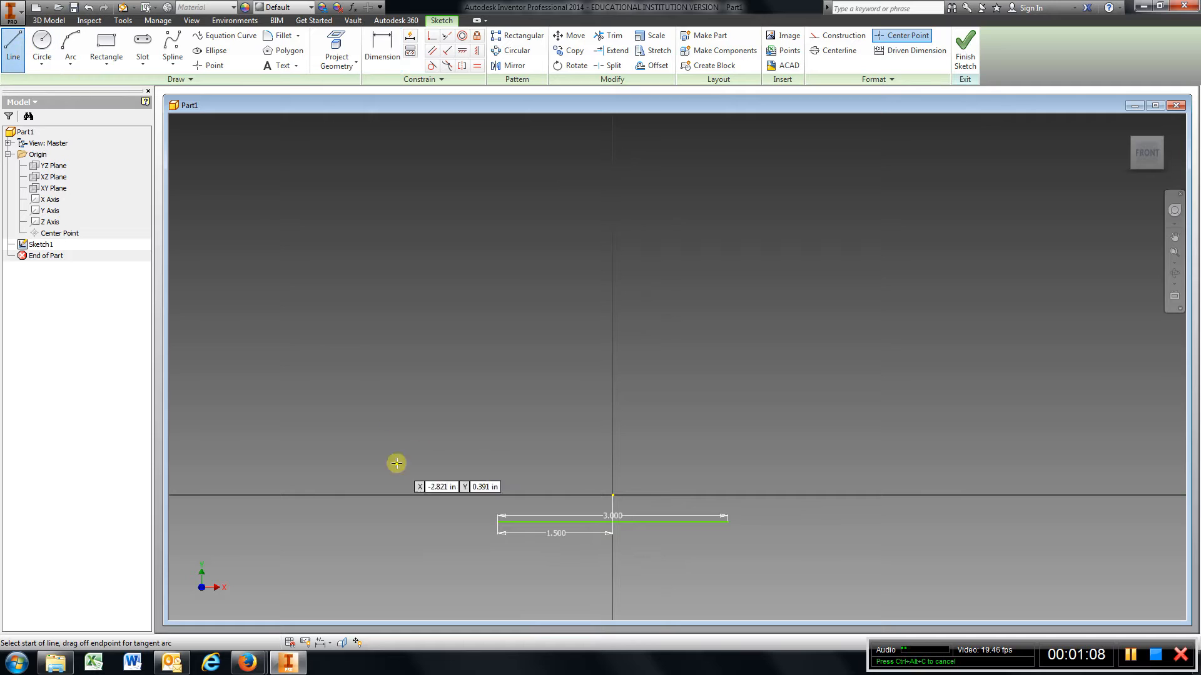
pyautogui.click(498, 519)
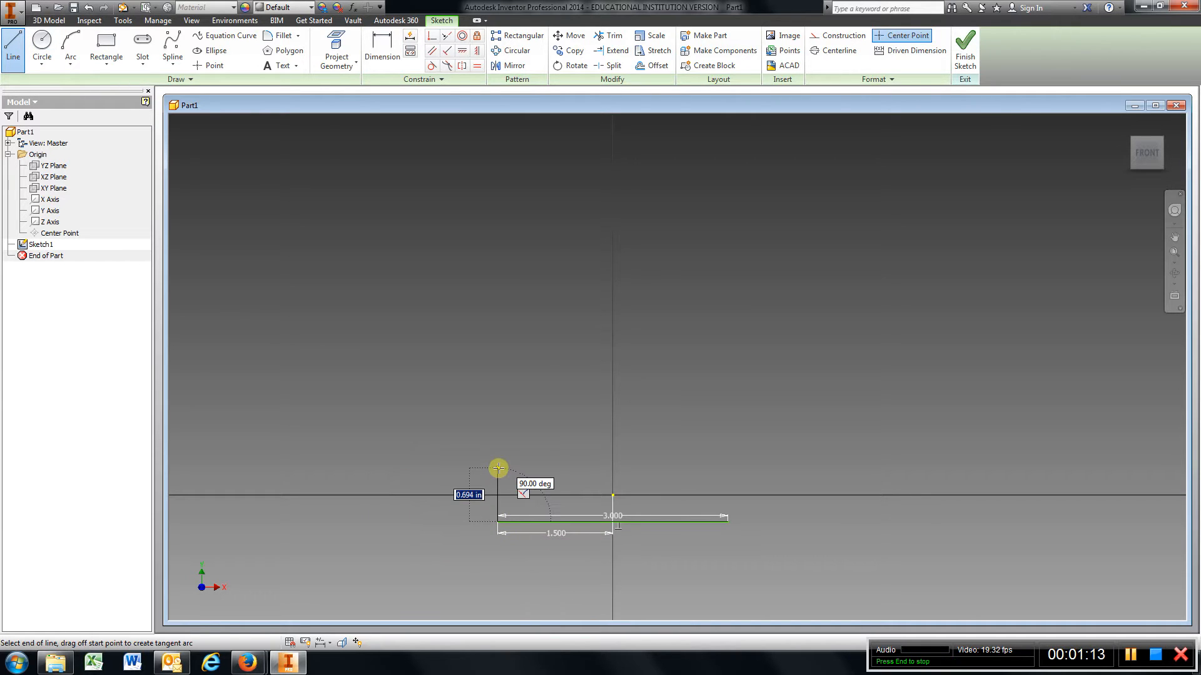
pyautogui.write('1')
pyautogui.press('Return')
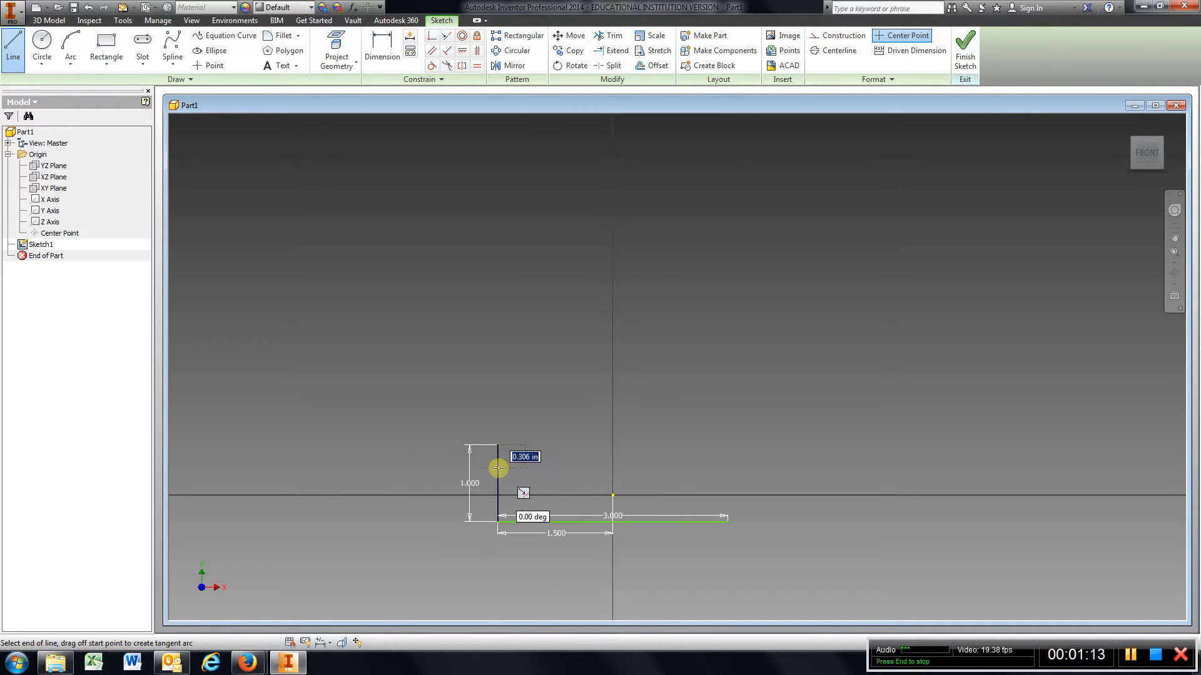
pyautogui.click(13, 50)
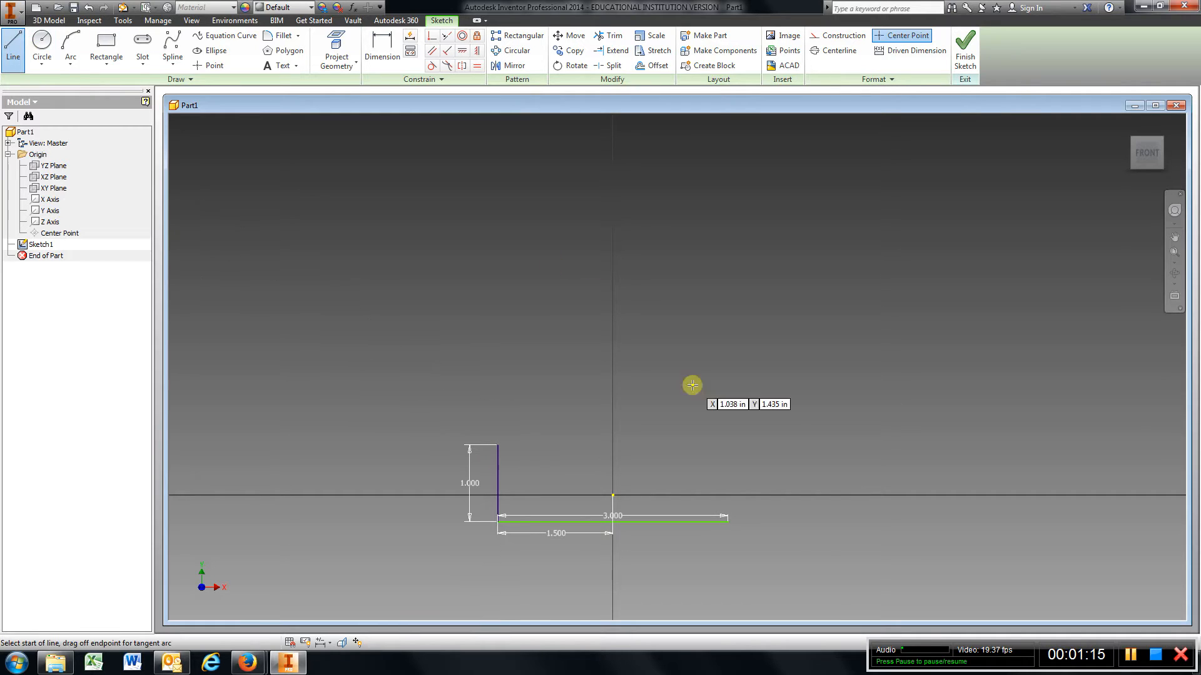
pyautogui.click(728, 522)
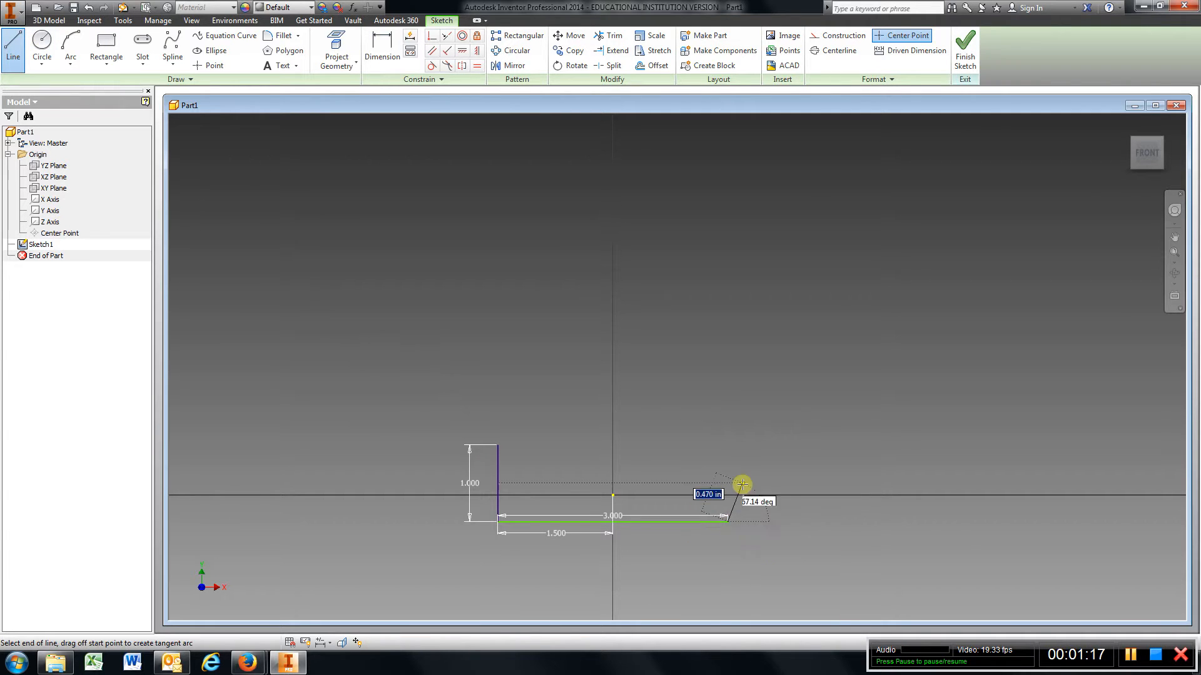
pyautogui.click(728, 445)
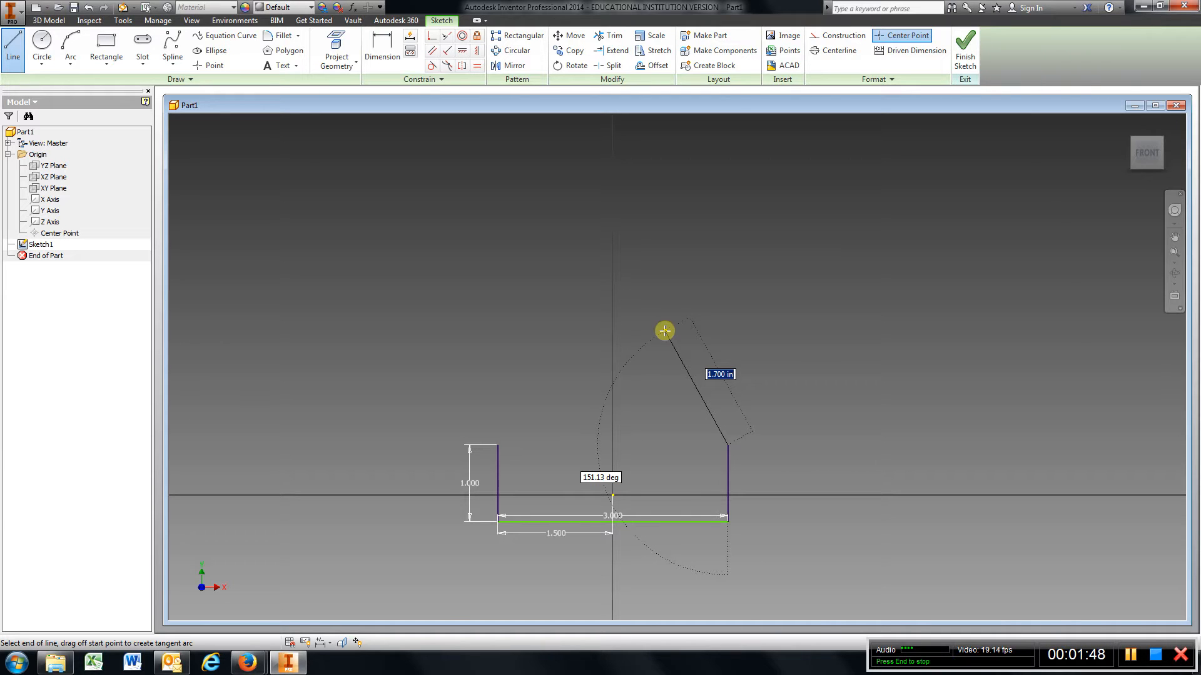
# Continue from the right vertical's upper end with an inward-slanting line about 1.7 in long and a 0.5 in horizontal line to the left
pyautogui.click(664, 331)
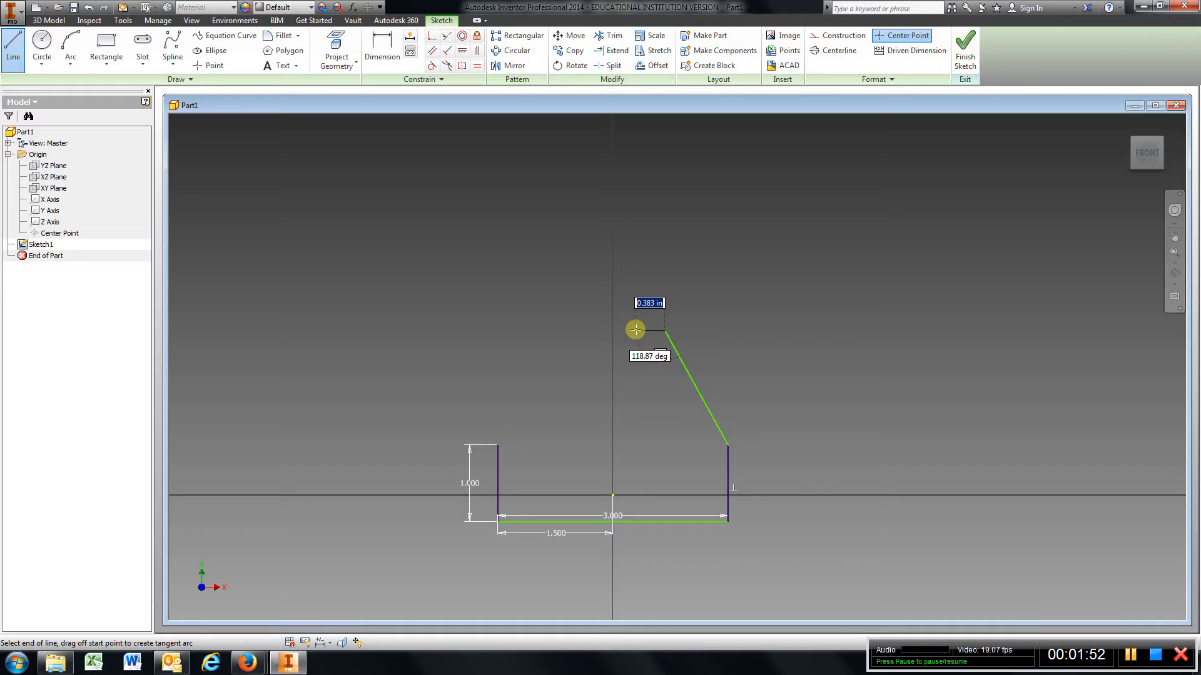
pyautogui.write('.5')
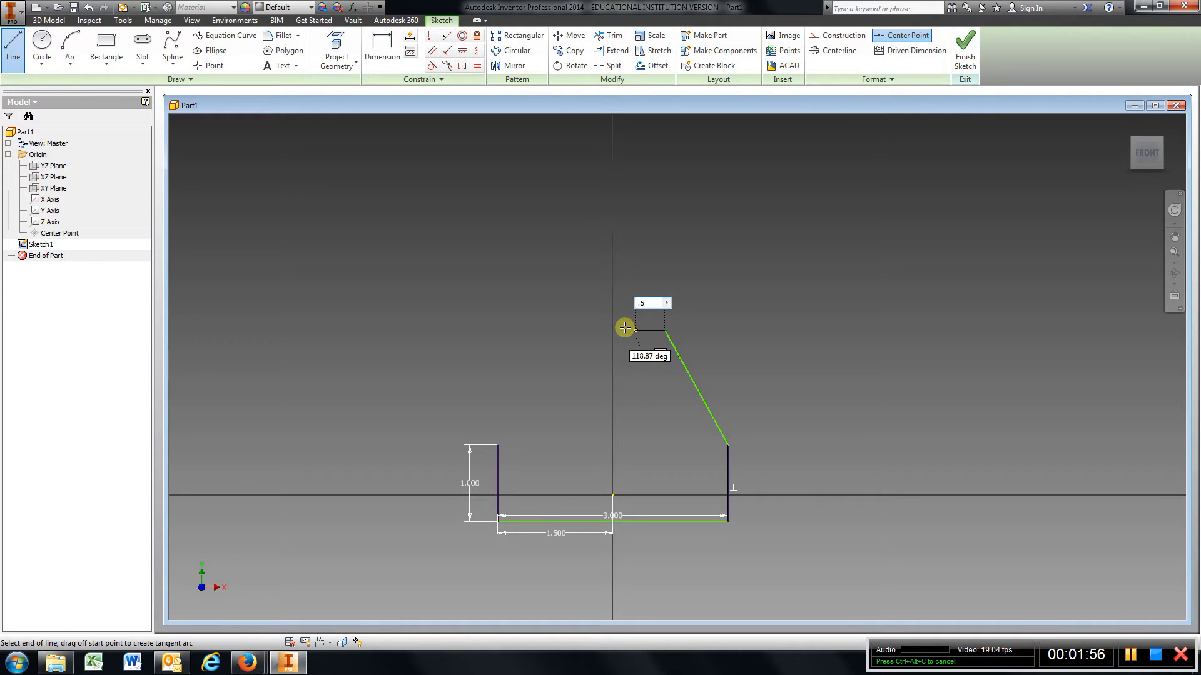
pyautogui.press('Return')
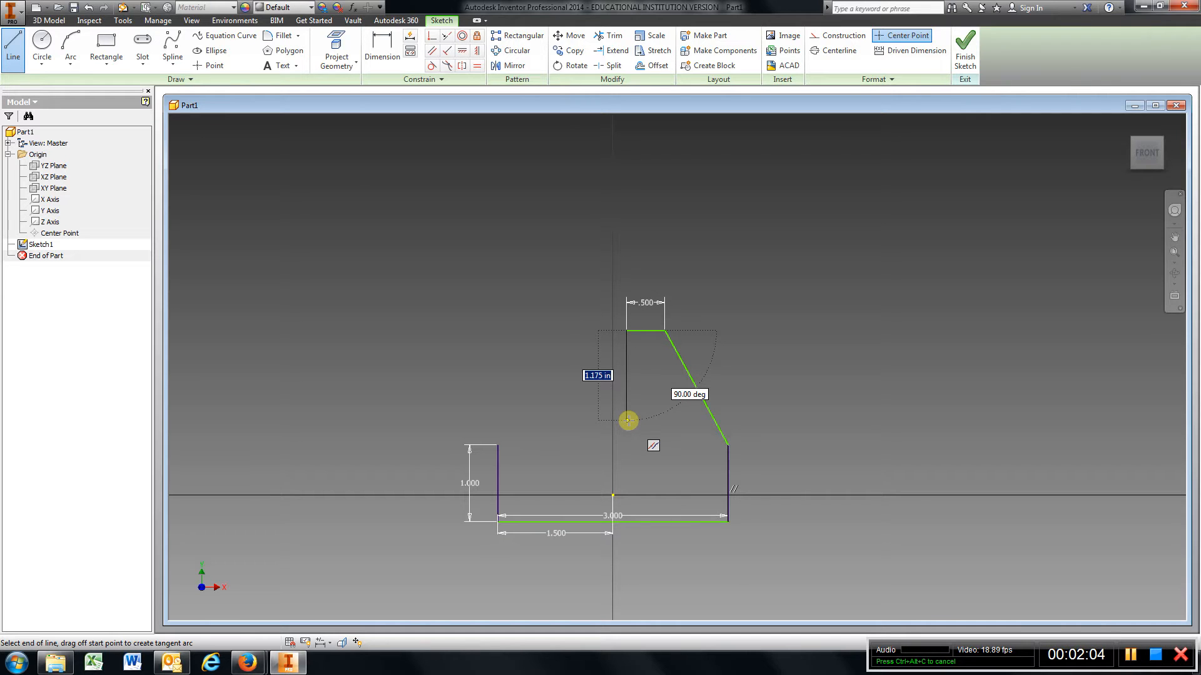
# Draw a square notch from the 0.5 in line's left end: 1 in down, 1 in left and 1 in up
pyautogui.write('1')
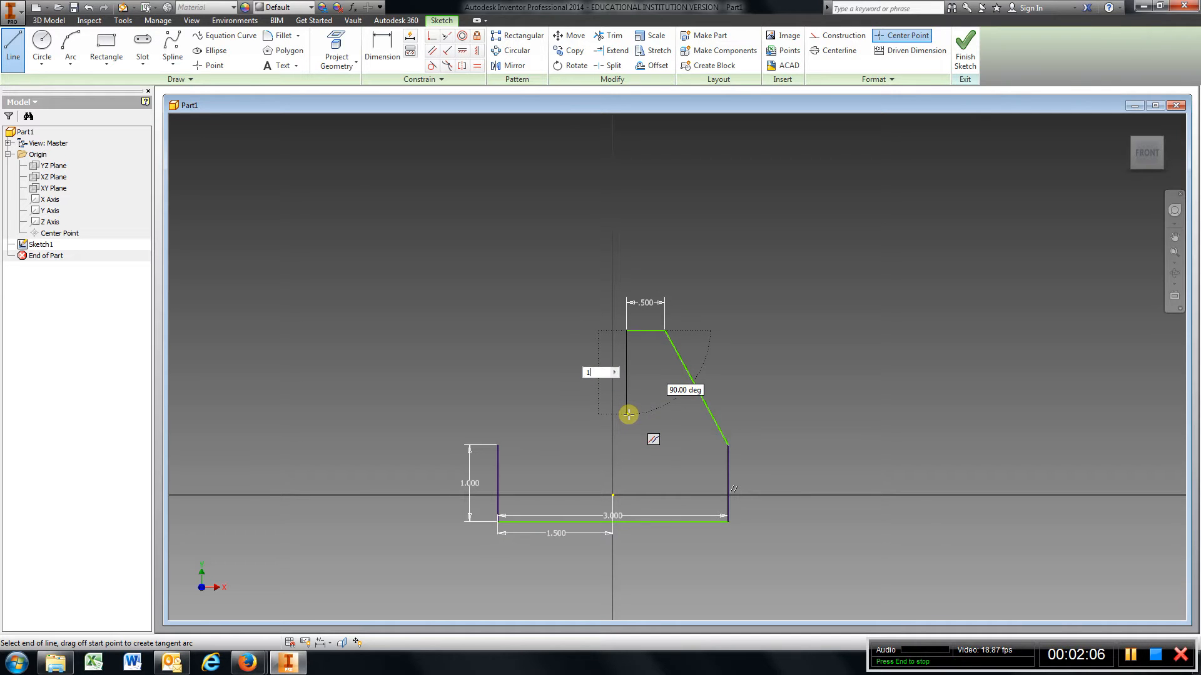
pyautogui.press('Return')
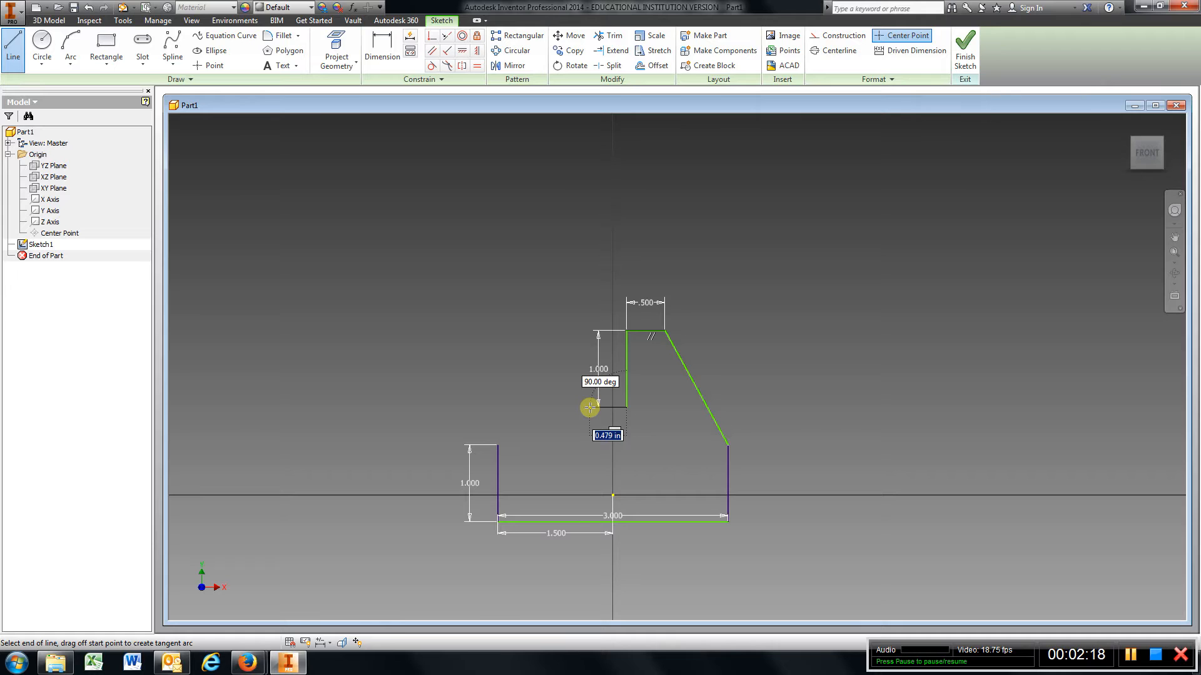
pyautogui.write('1')
pyautogui.press('Return')
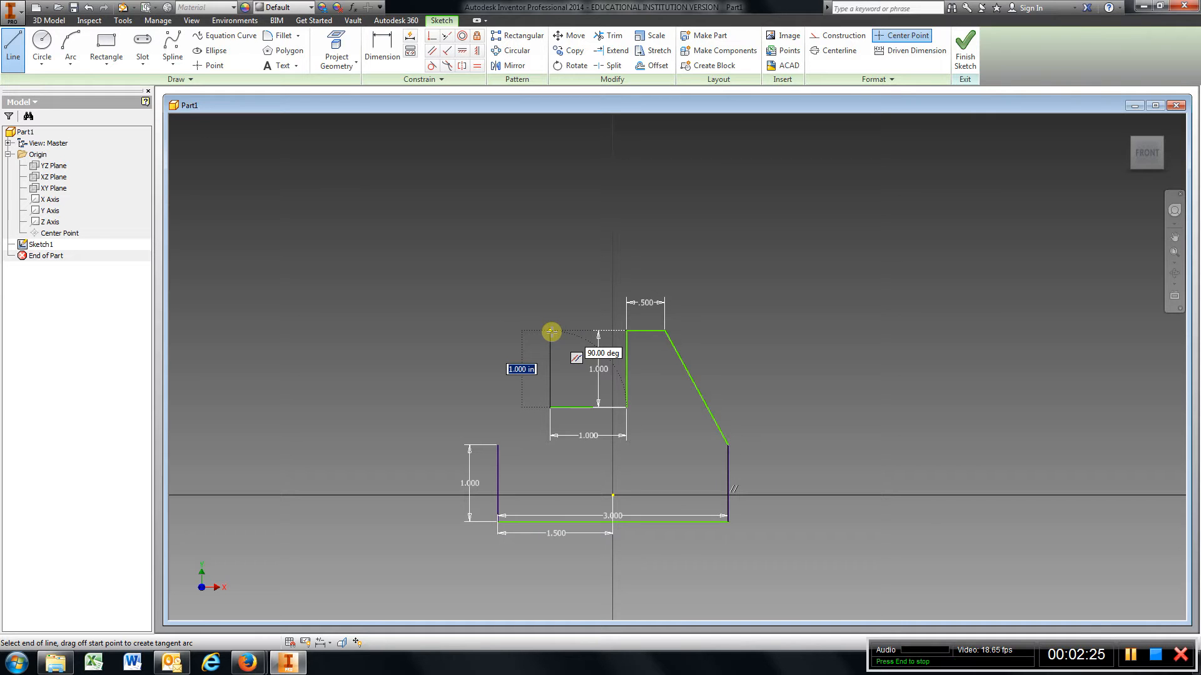
pyautogui.write('1')
pyautogui.press('Return')
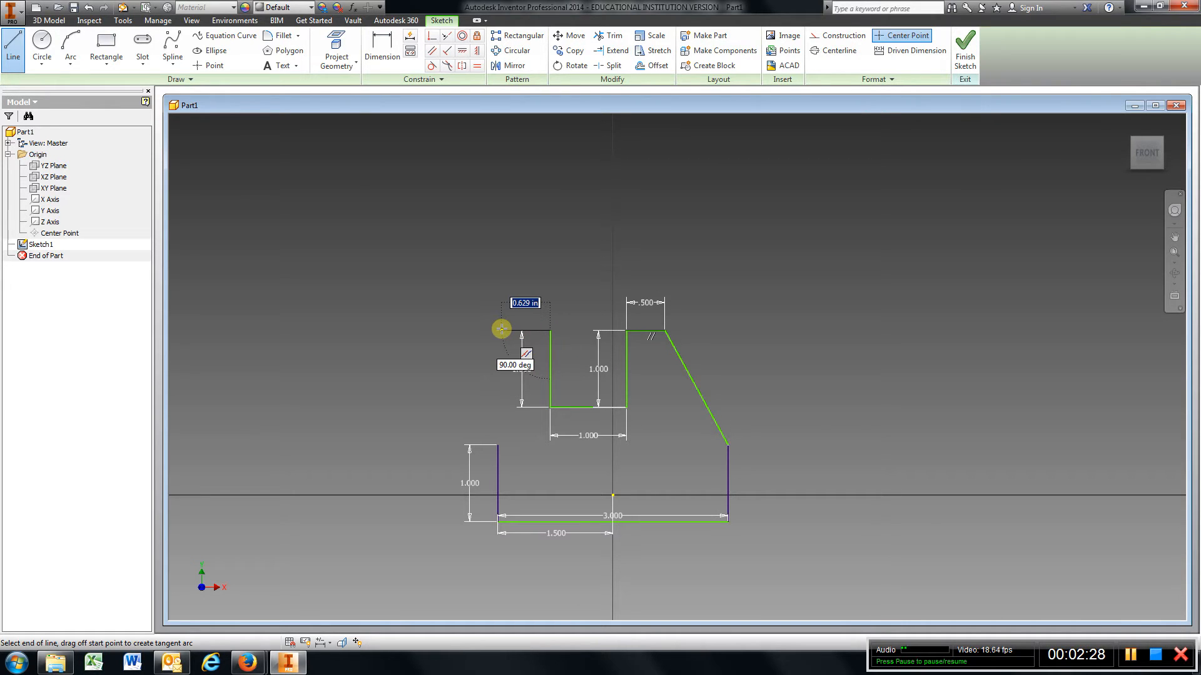
# Add a 0.5 in horizontal line left of the notch and close the profile with a slanted line to the left vertical's upper end
pyautogui.write('.5')
pyautogui.press('Return')
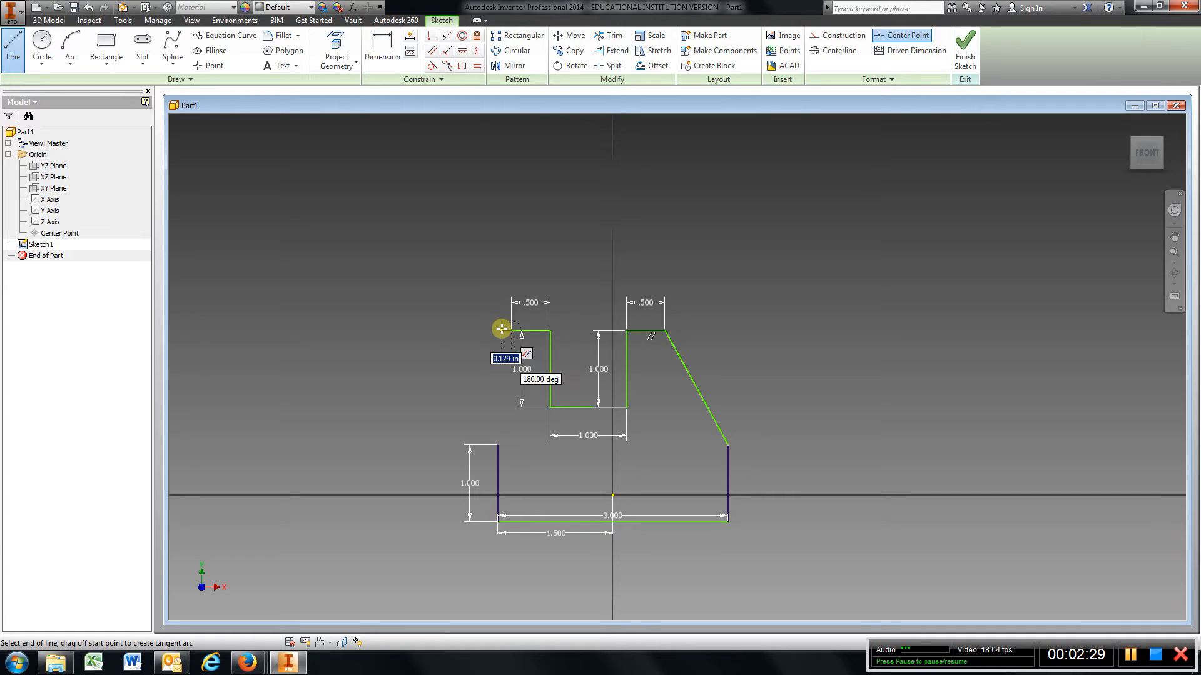
pyautogui.click(492, 438)
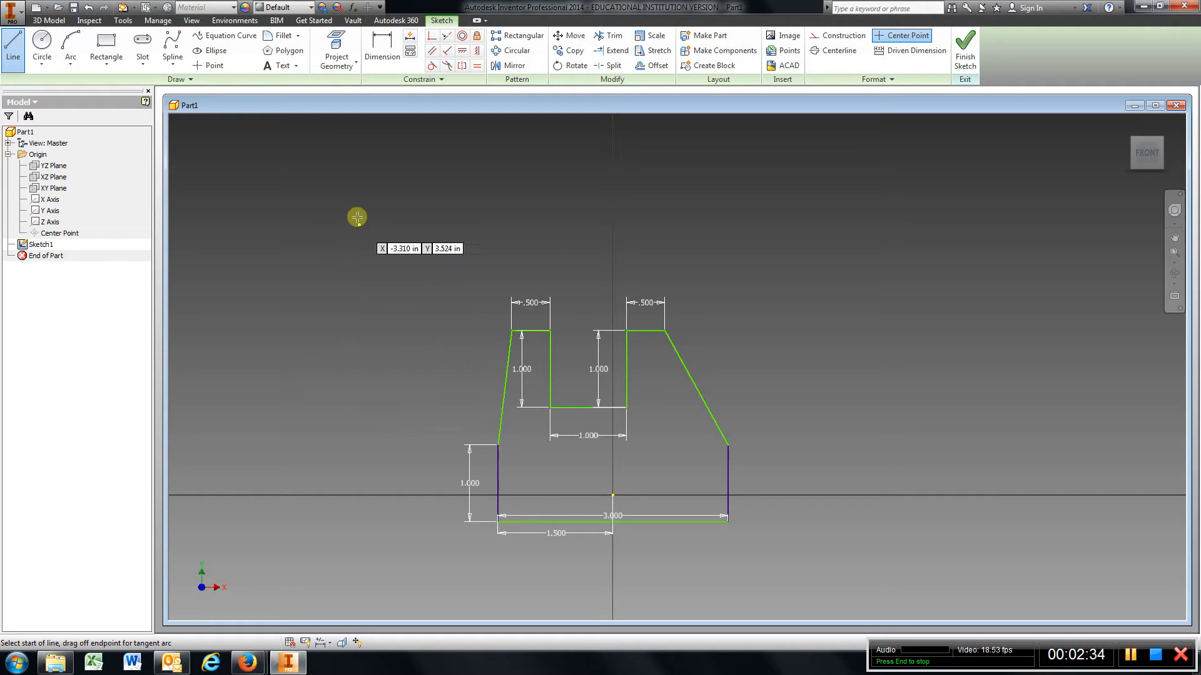
# Dimension the profile's overall height from the base line to the upper right edge as 3 in
pyautogui.click(380, 61)
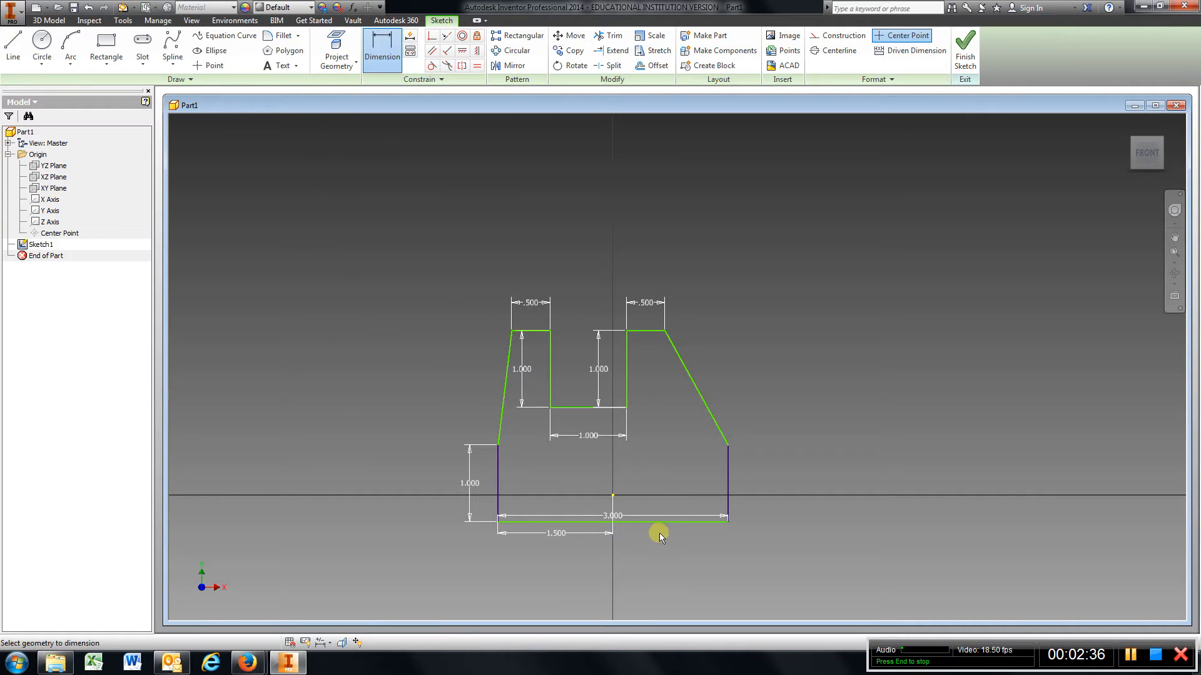
pyautogui.click(657, 521)
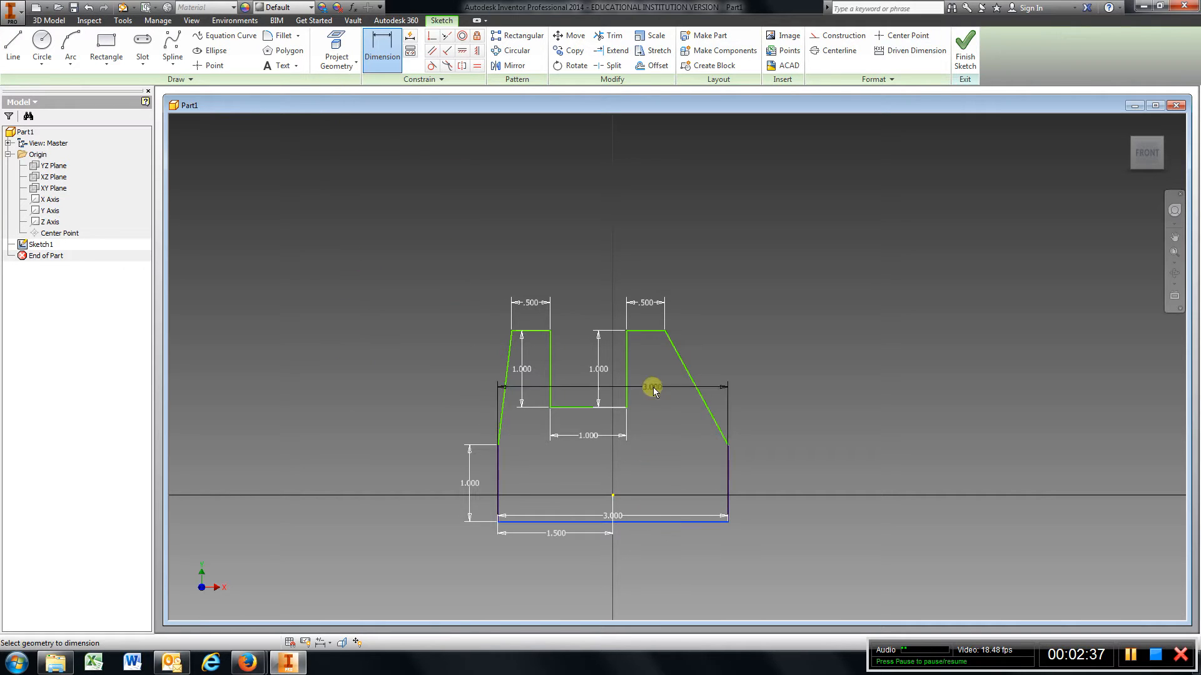
pyautogui.click(647, 332)
pyautogui.click(843, 396)
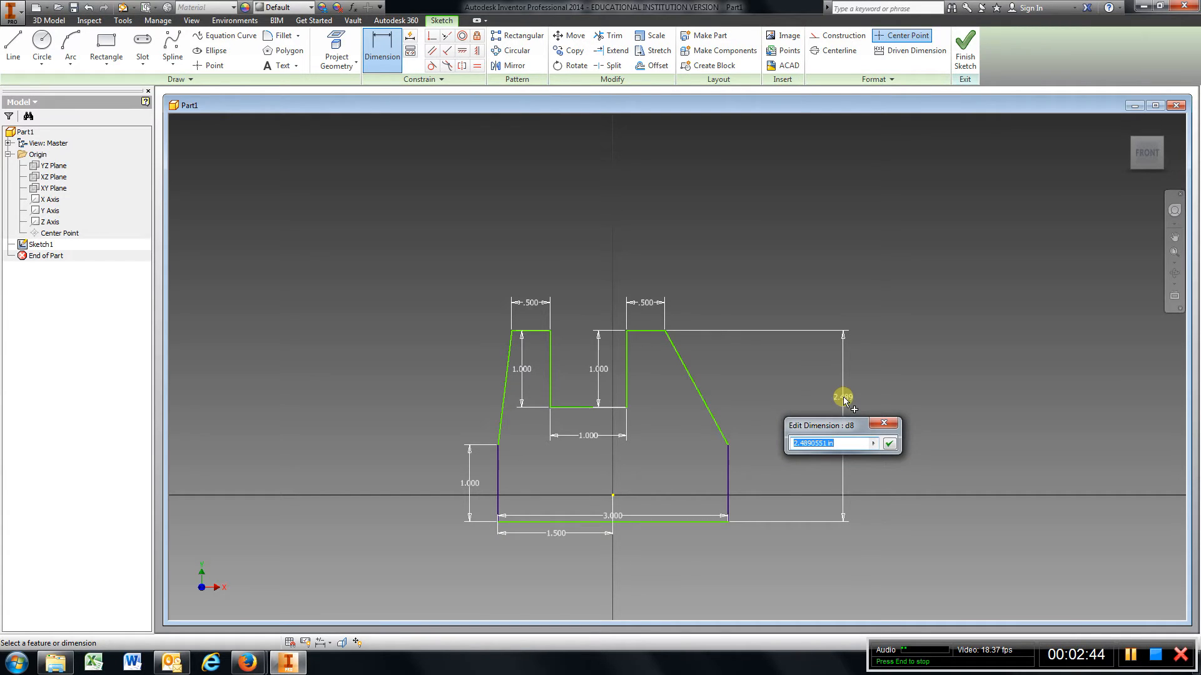
pyautogui.write('3')
pyautogui.press('Return')
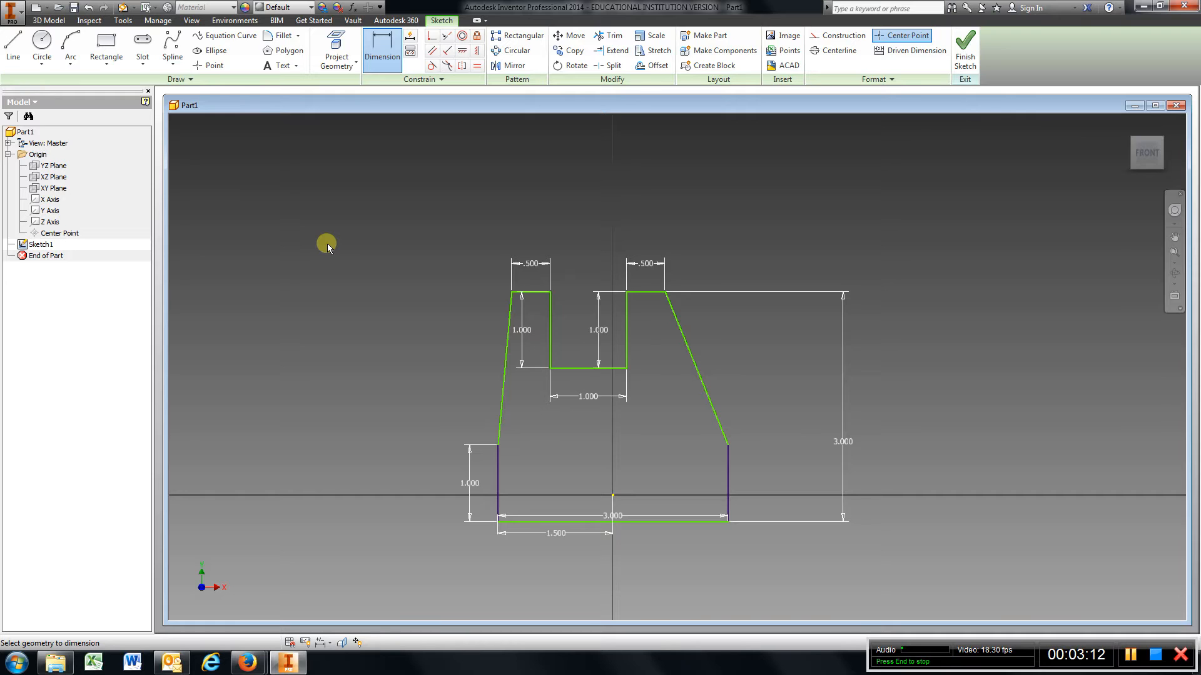
# Draw a circle centred on the midpoint of the notch's bottom line, passing through the line's right endpoint
pyautogui.click(42, 43)
pyautogui.click(589, 369)
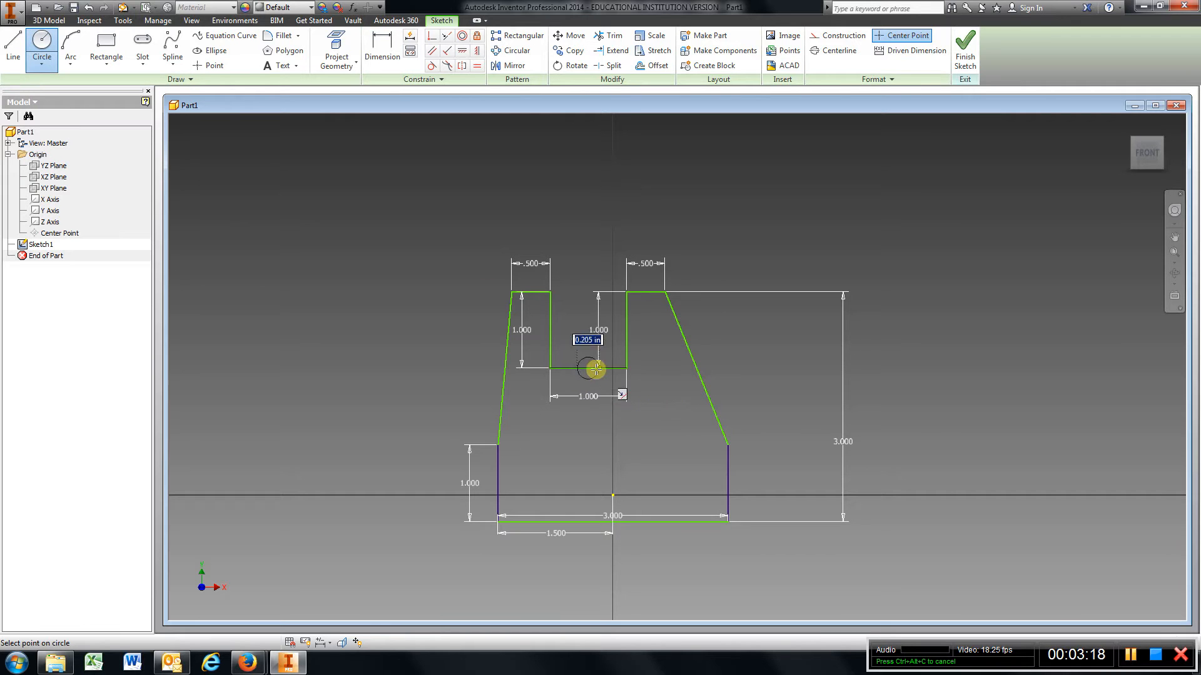
pyautogui.click(627, 368)
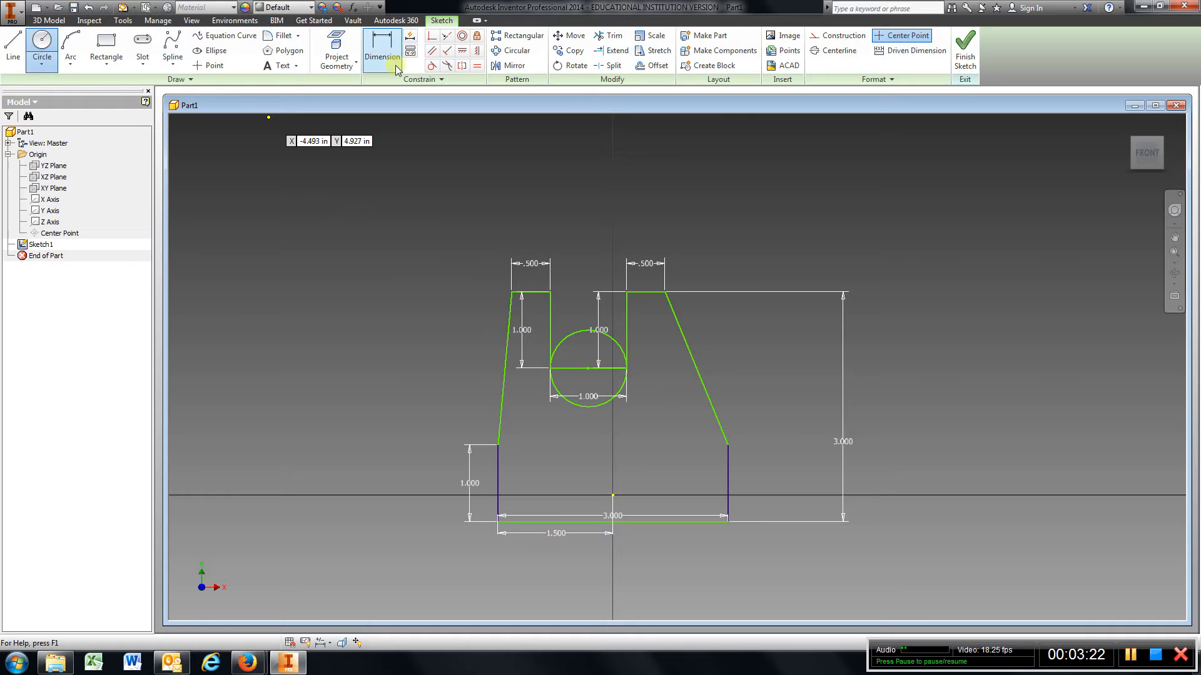
# Dimension the circle's centre 1.5 in horizontally from the left vertical edge
pyautogui.click(382, 50)
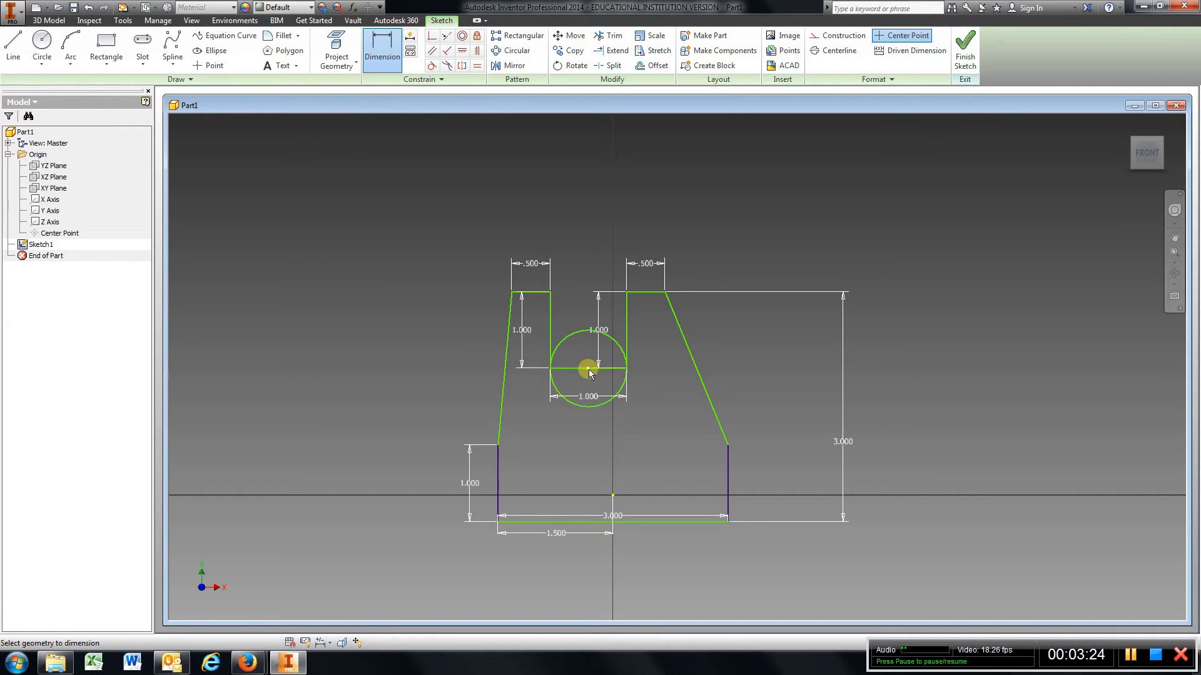
pyautogui.click(588, 369)
pyautogui.click(497, 461)
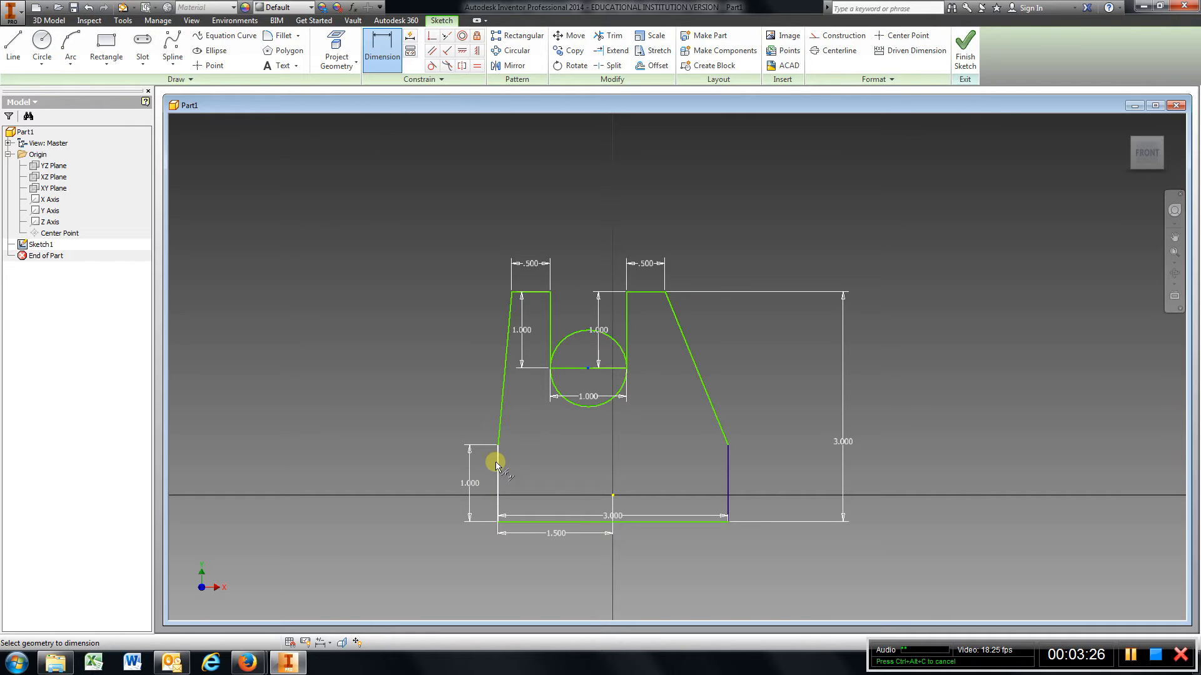
pyautogui.click(536, 198)
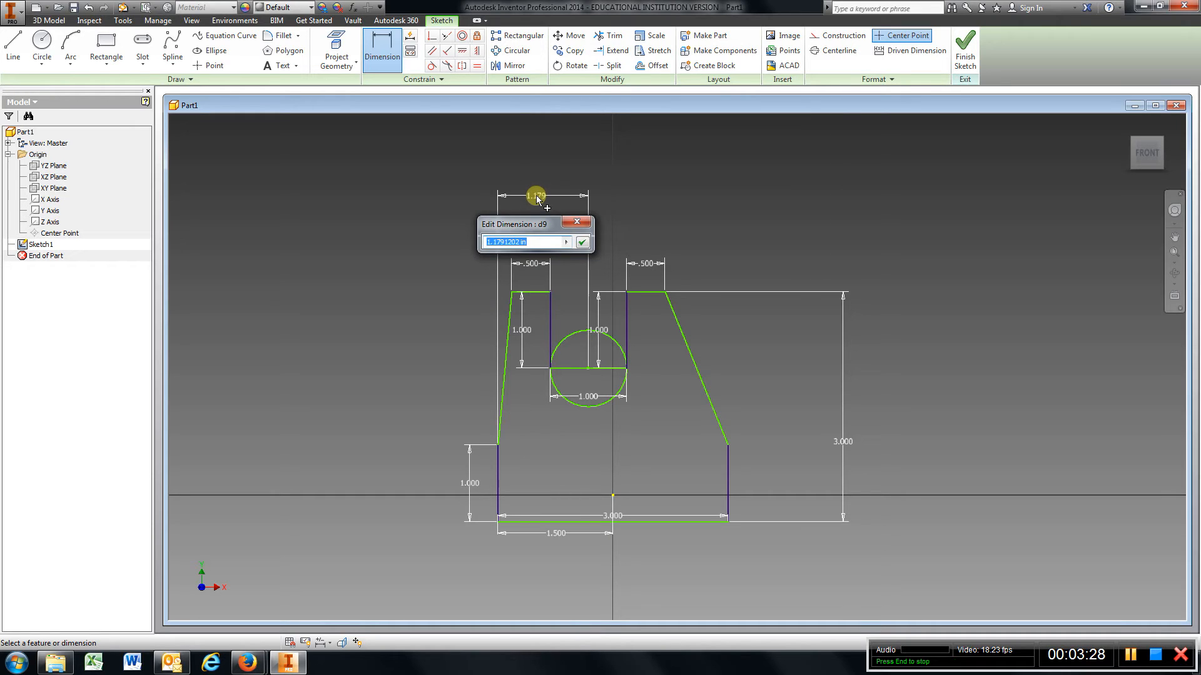
pyautogui.write('1.5')
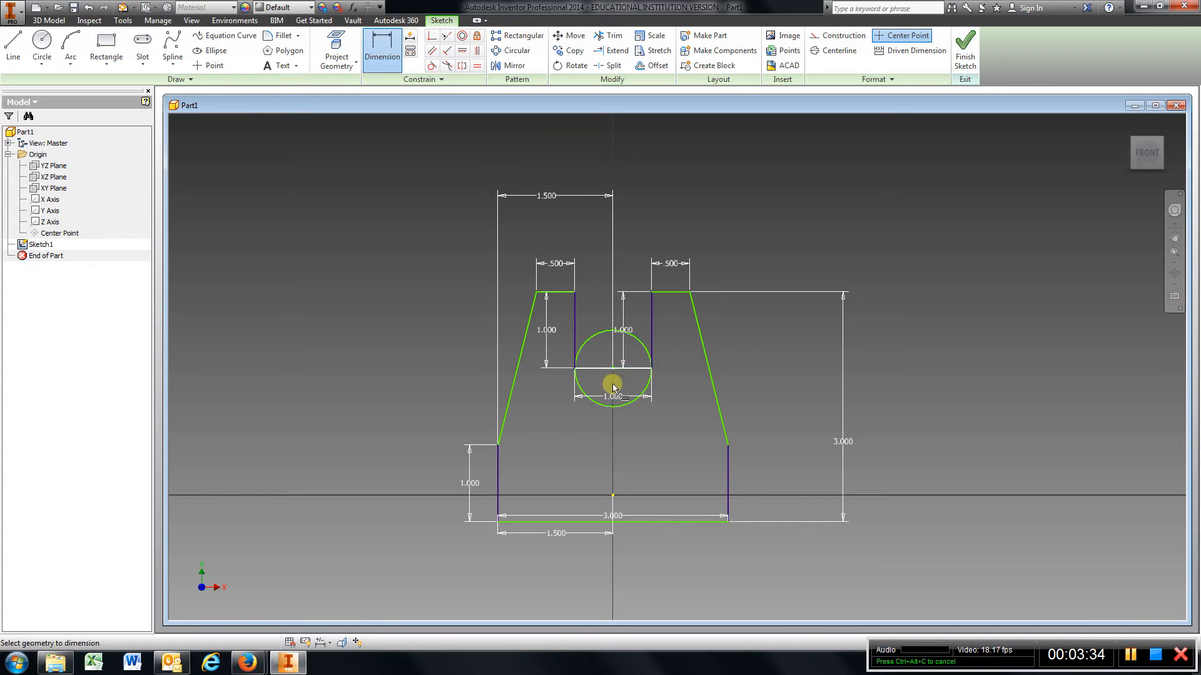
# Trim away the upper half of the circle above the notch's bottom line
pyautogui.click(606, 36)
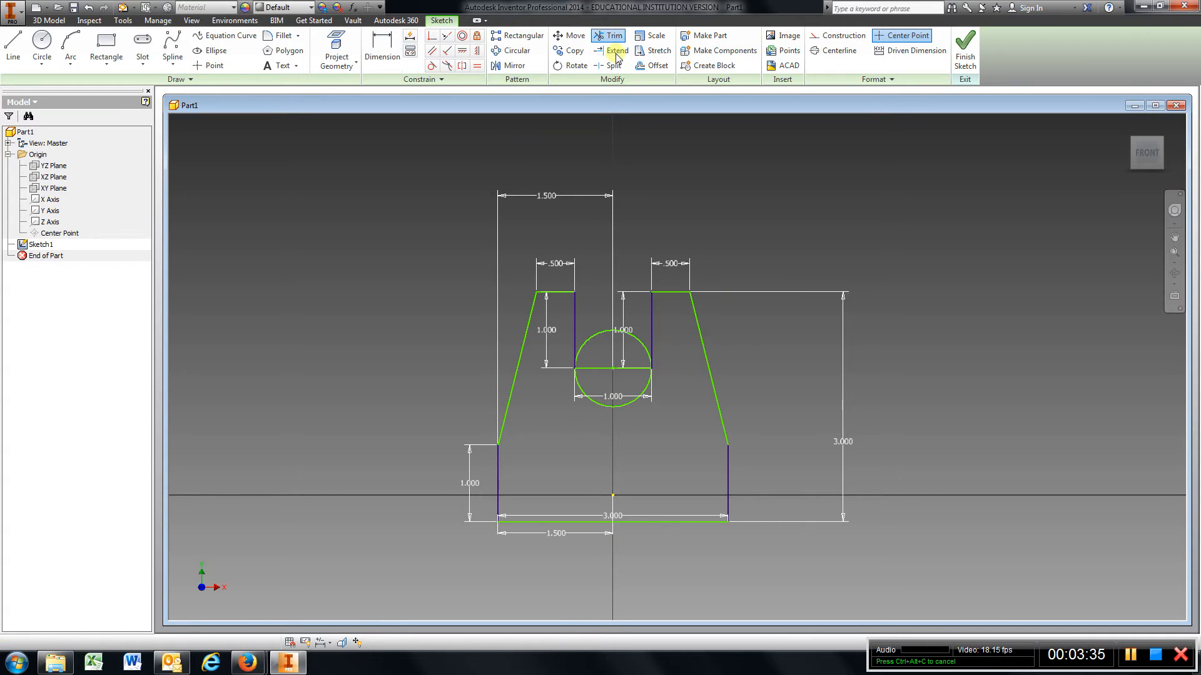
pyautogui.click(642, 343)
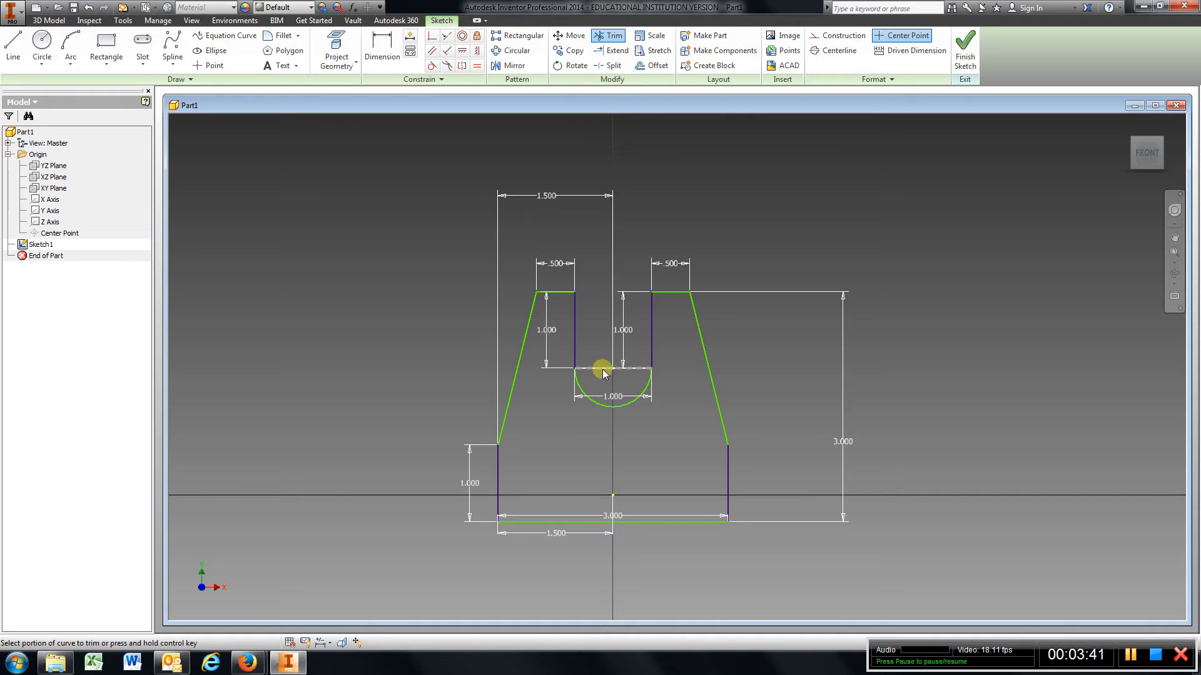
# Try to trim the straight line across the bottom of the notch
pyautogui.click(634, 371)
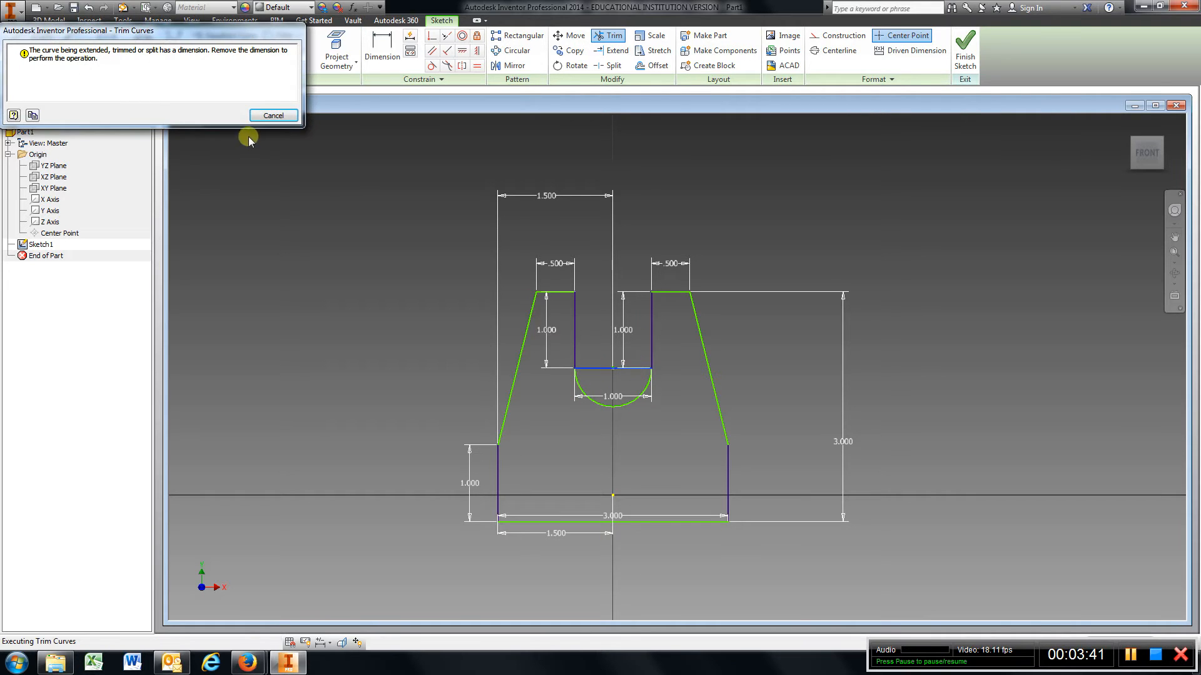
pyautogui.click(268, 116)
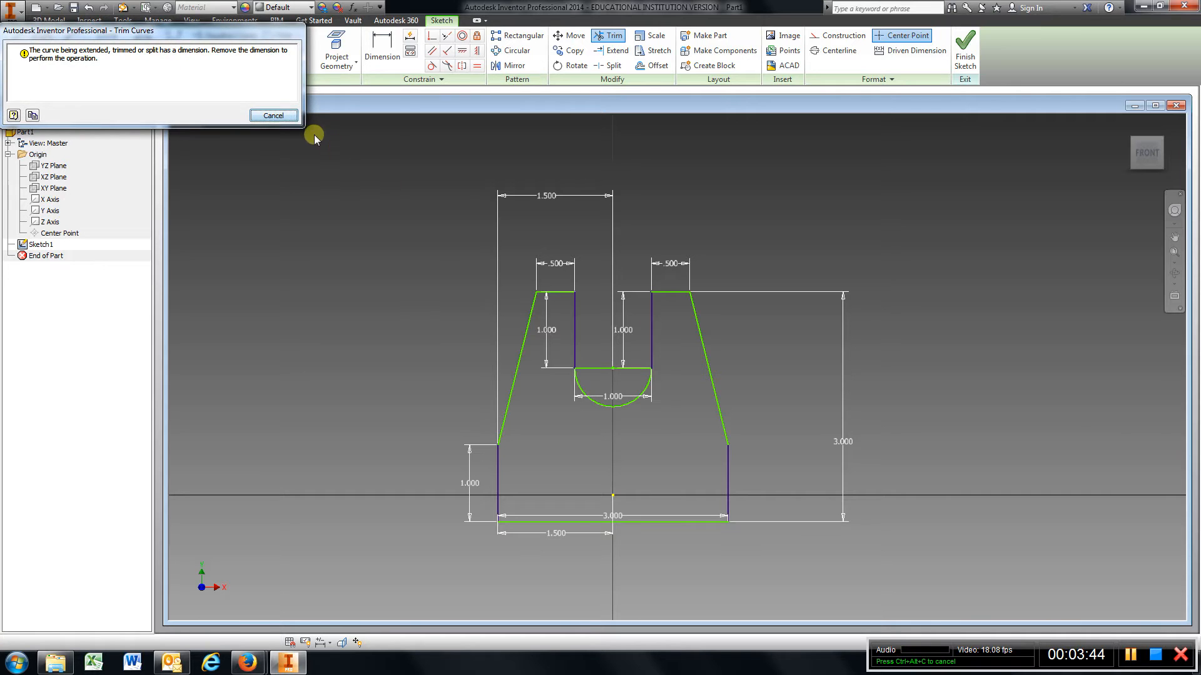
pyautogui.click(291, 118)
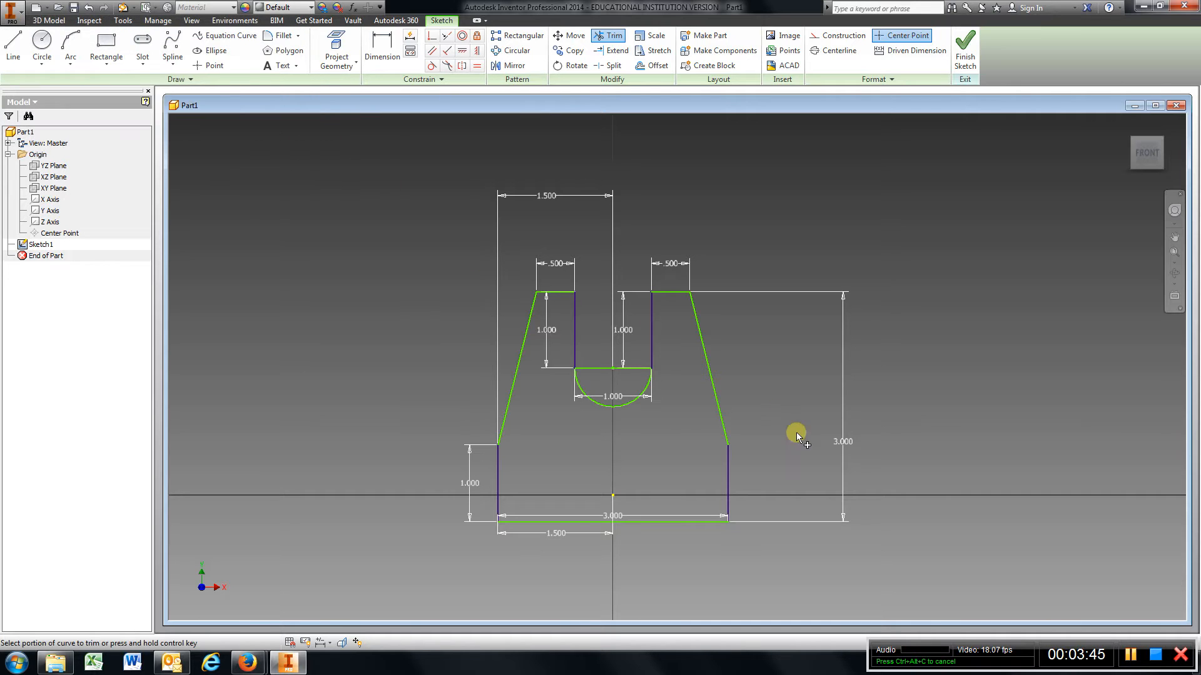
pyautogui.click(602, 367)
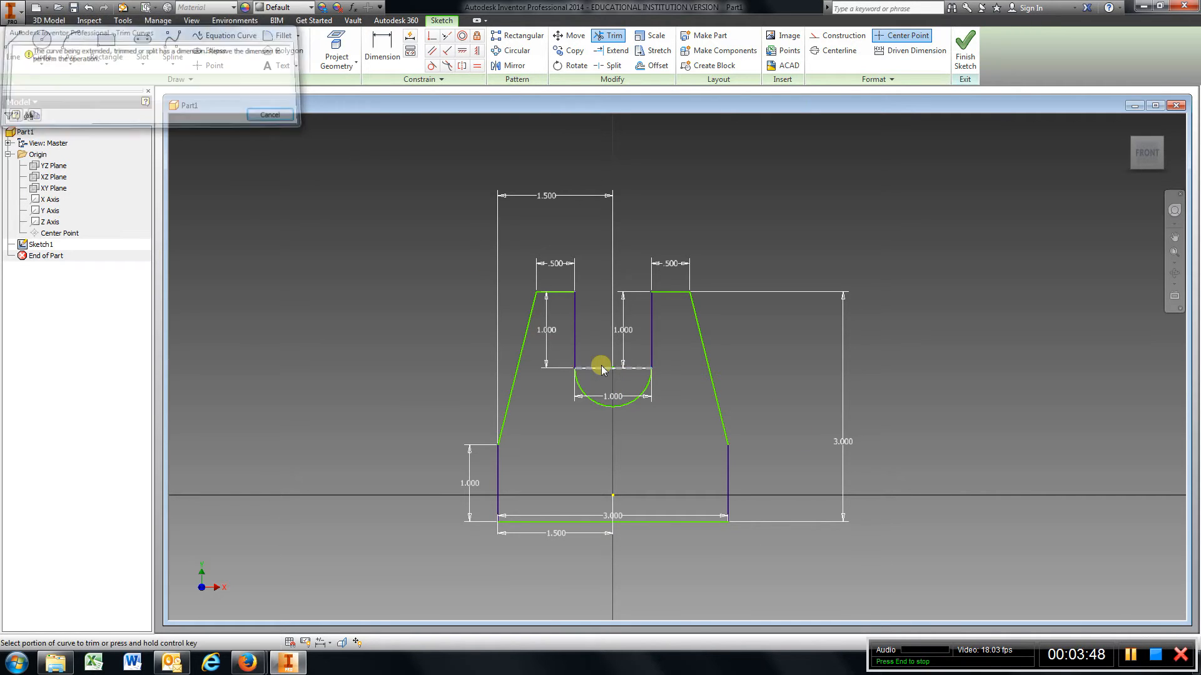
pyautogui.press('Escape')
pyautogui.press('Escape')
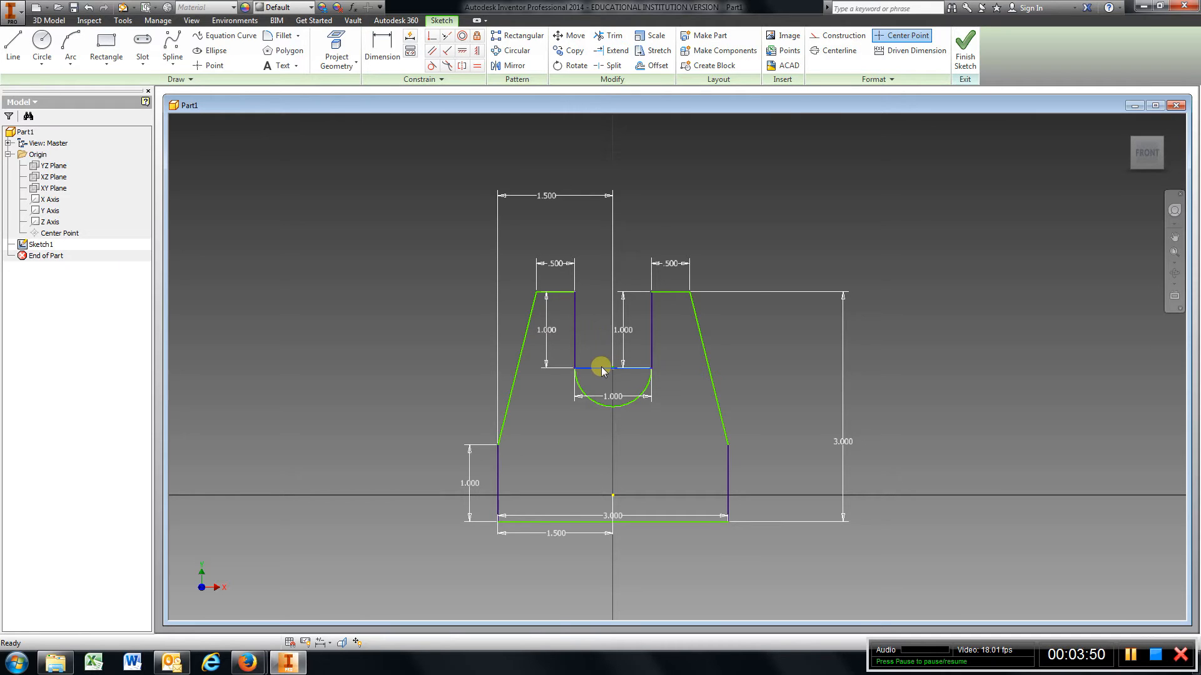
# Delete the straight line across the notch so that the lower arc forms its rounded bottom
pyautogui.rightClick(601, 366)
pyautogui.click(600, 329)
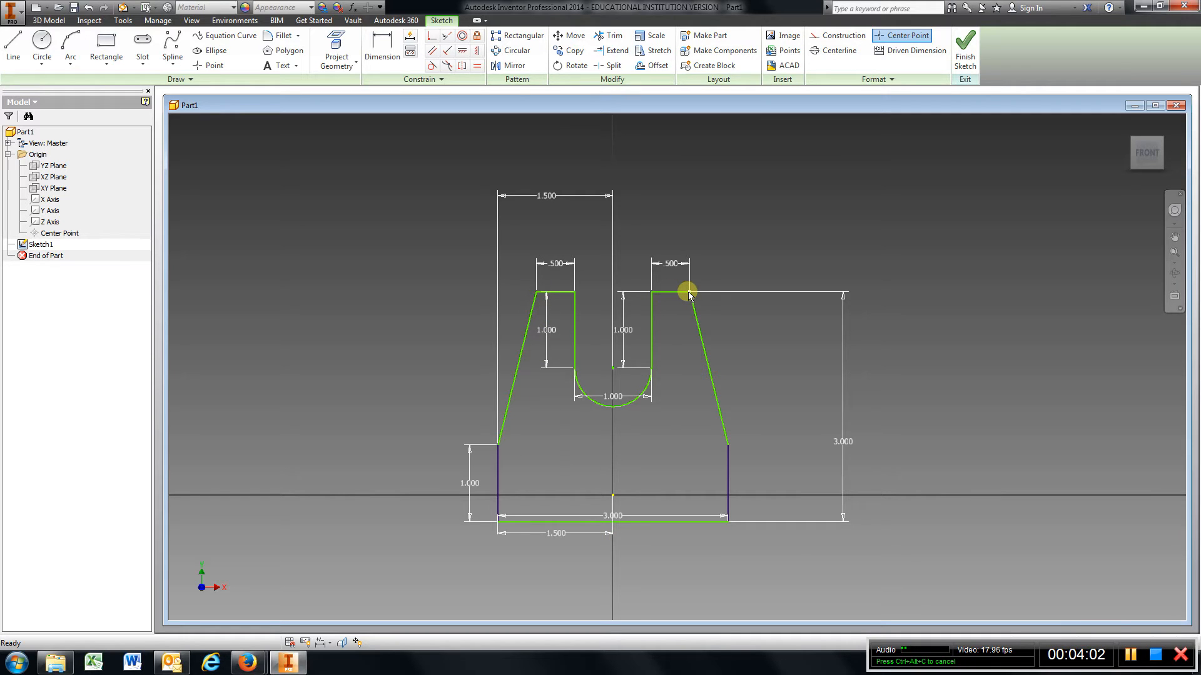
# Finish the sketch and extrude the notched profile 8 in as a new solid
pyautogui.moveTo(689, 294)
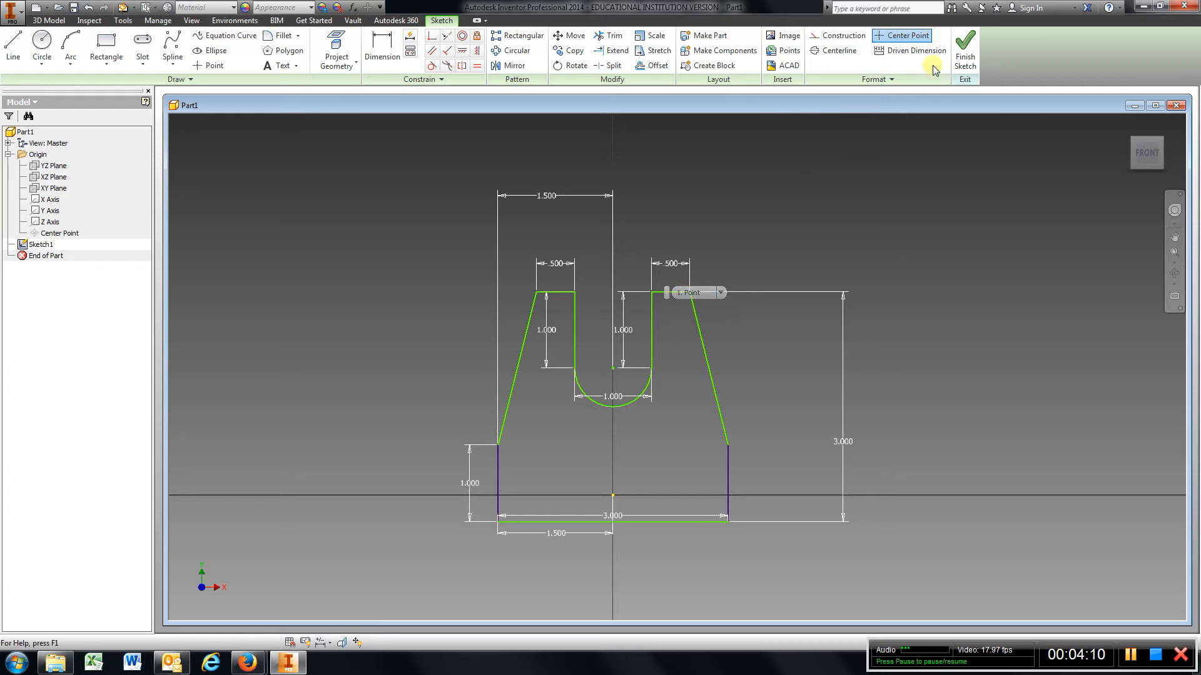
pyautogui.click(965, 49)
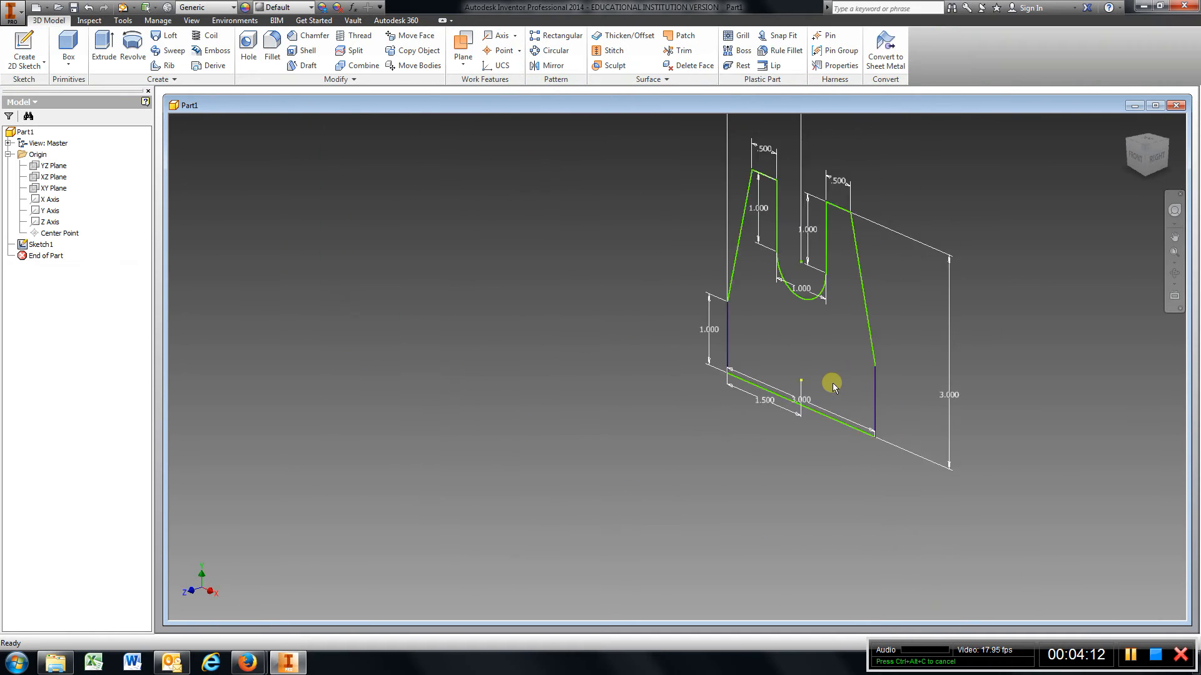
pyautogui.click(104, 47)
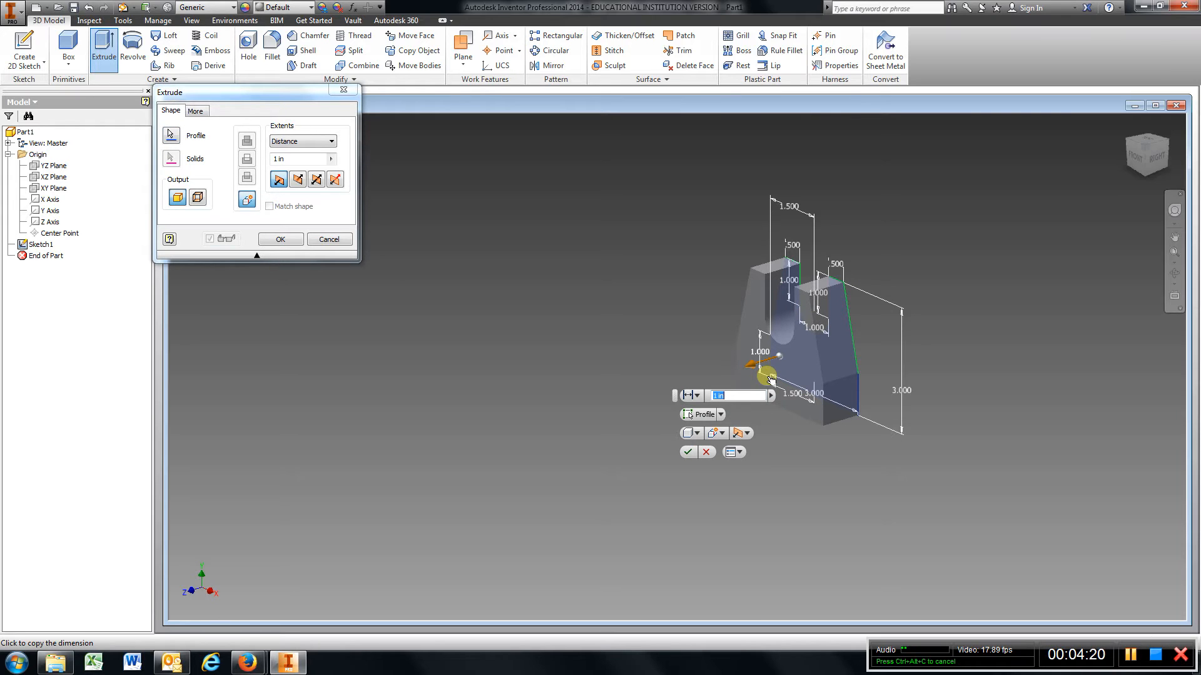
pyautogui.press('Return')
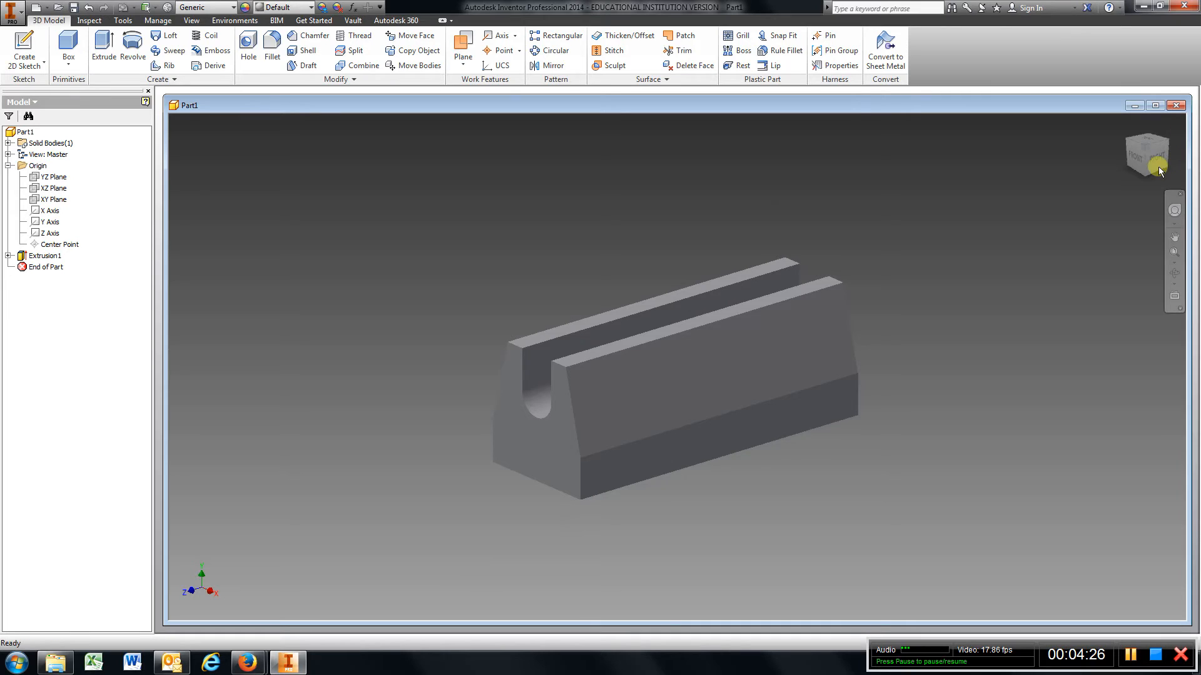
# Set a corner view showing the right and back sides as the fixed-distance home view, and return to it after orbiting away
pyautogui.moveTo(1134, 160)
pyautogui.mouseDown()
pyautogui.moveTo(227, 176)
pyautogui.moveTo(1021, 182)
pyautogui.moveTo(1019, 241)
pyautogui.moveTo(1115, 222)
pyautogui.moveTo(1131, 186)
pyautogui.moveTo(1072, 174)
pyautogui.moveTo(890, 188)
pyautogui.moveTo(1040, 215)
pyautogui.moveTo(173, 224)
pyautogui.moveTo(207, 215)
pyautogui.moveTo(168, 212)
pyautogui.moveTo(1149, 207)
pyautogui.moveTo(1135, 192)
pyautogui.moveTo(1123, 212)
pyautogui.moveTo(1110, 196)
pyautogui.moveTo(1117, 167)
pyautogui.mouseUp()
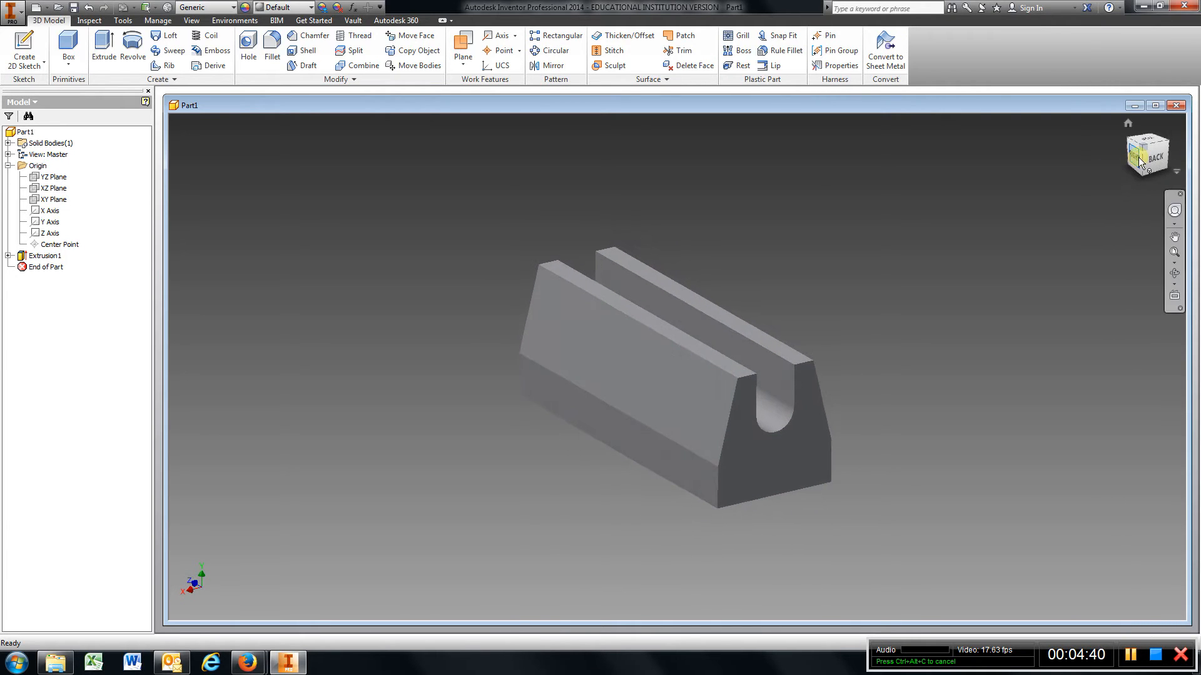
pyautogui.rightClick(1143, 162)
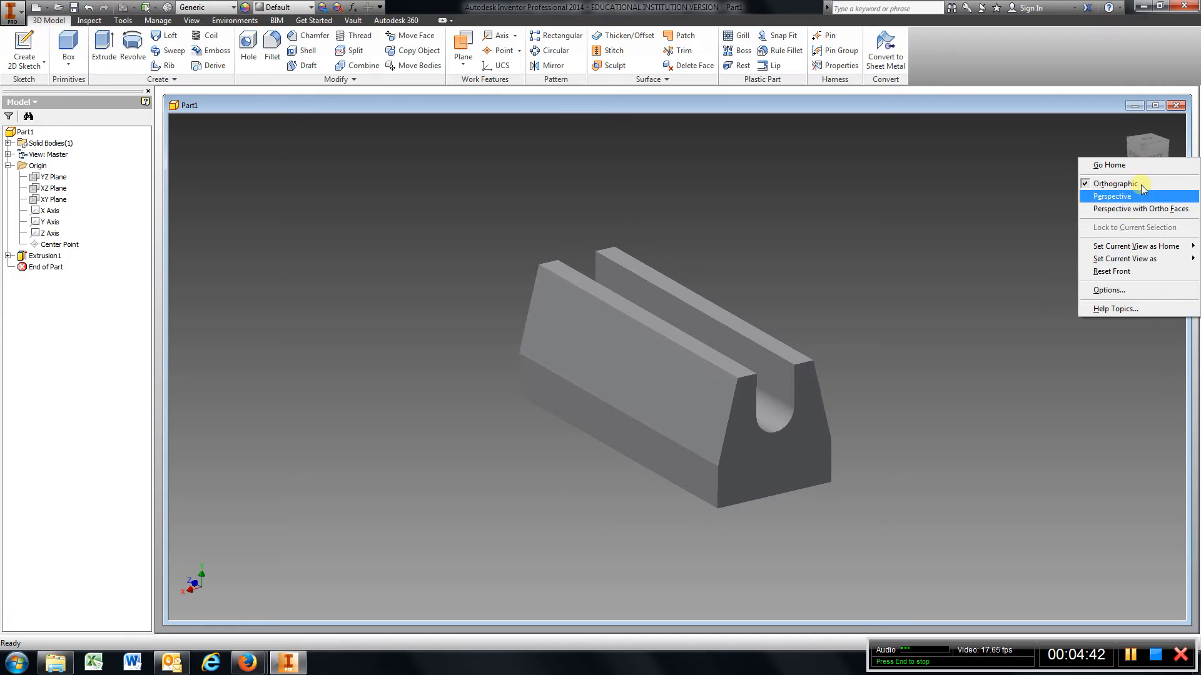
pyautogui.moveTo(1120, 247)
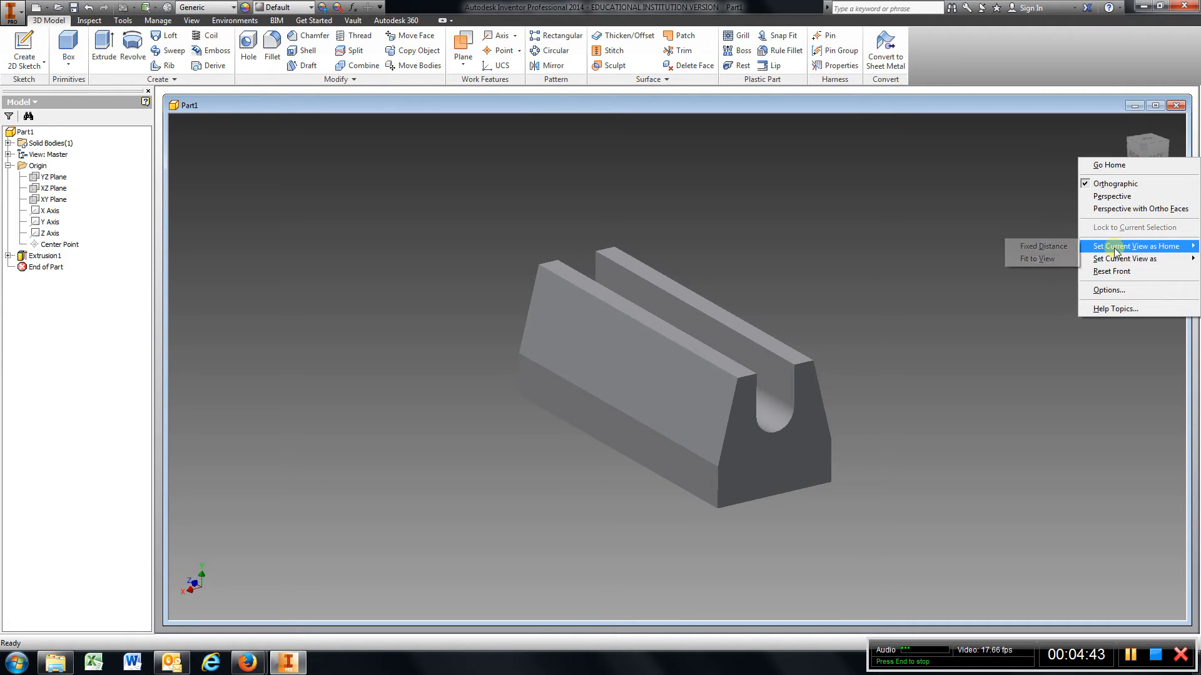
pyautogui.click(1015, 247)
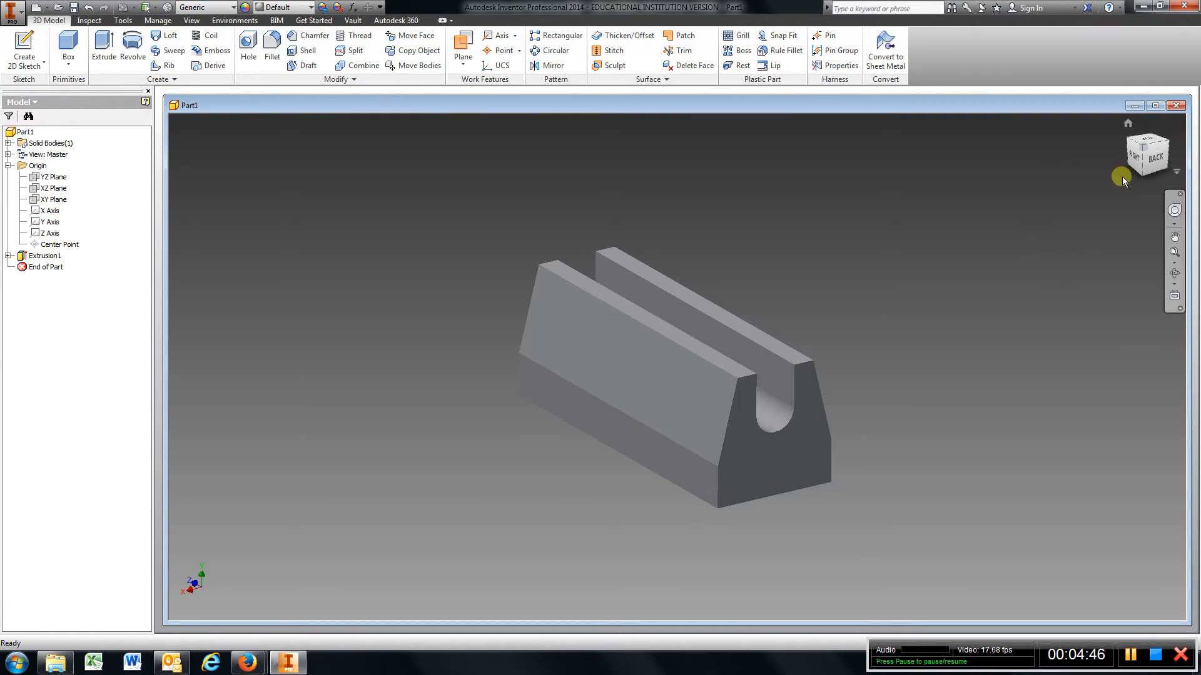
pyautogui.moveTo(1132, 166); pyautogui.dragTo(901, 494)
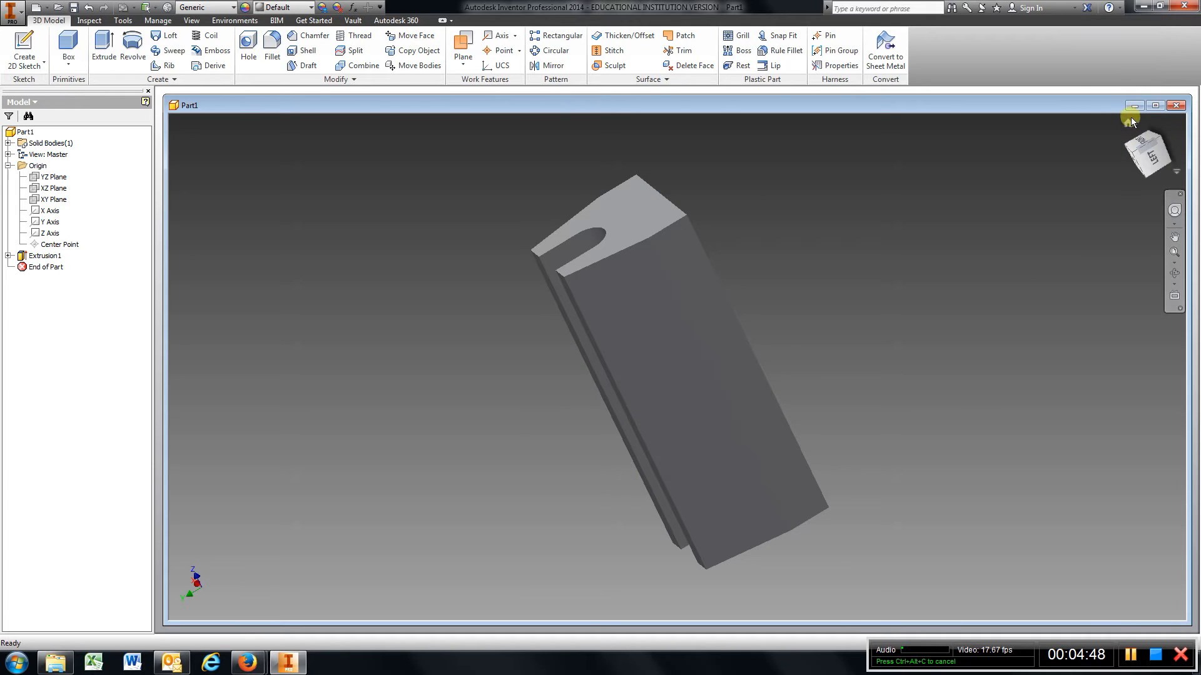
pyautogui.click(1131, 125)
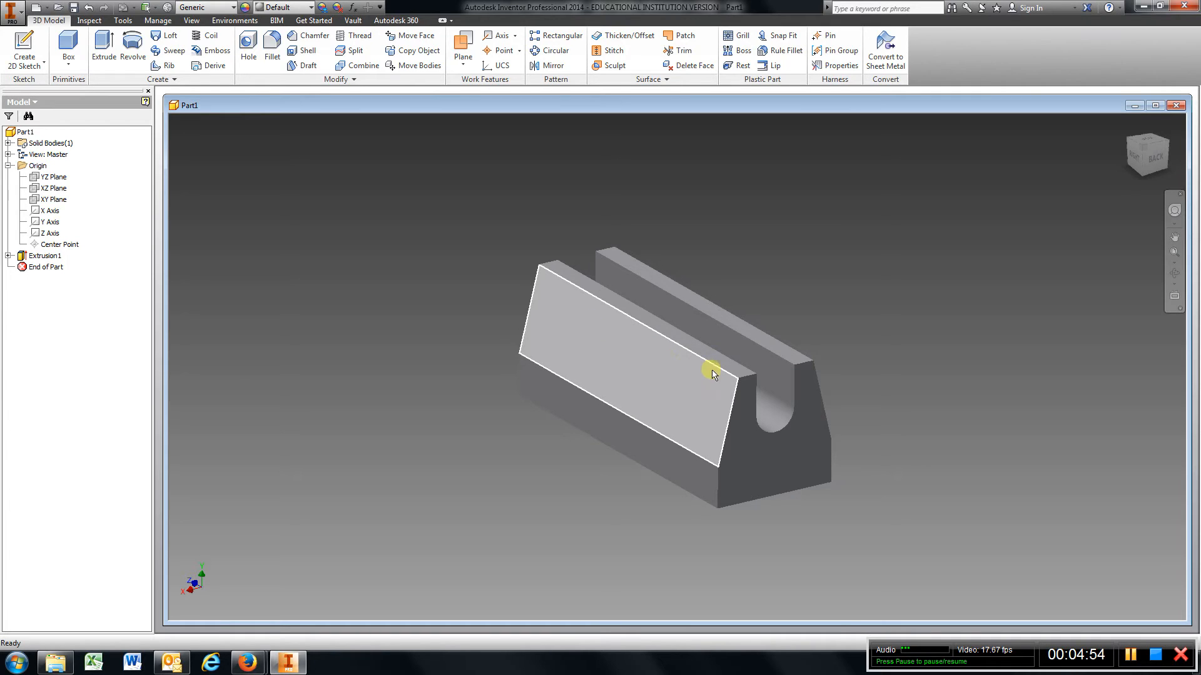
# Start a sketch on the lower vertical side face and project the edges of the sloped face above it
pyautogui.click(24, 50)
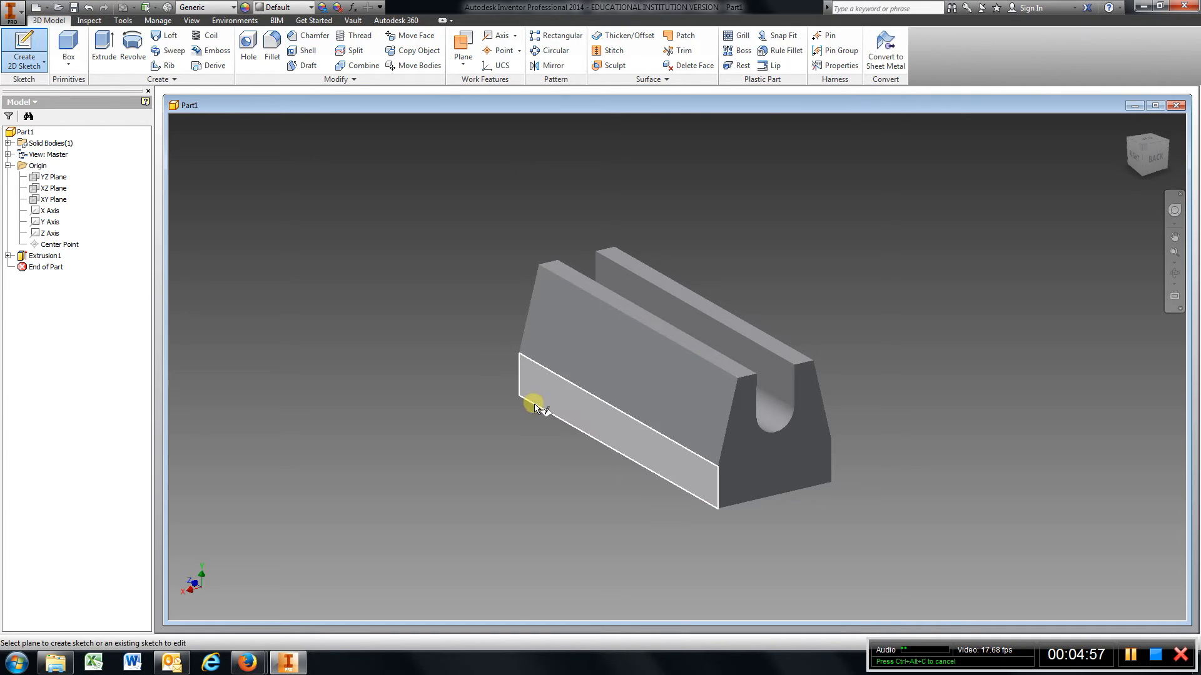
pyautogui.click(604, 426)
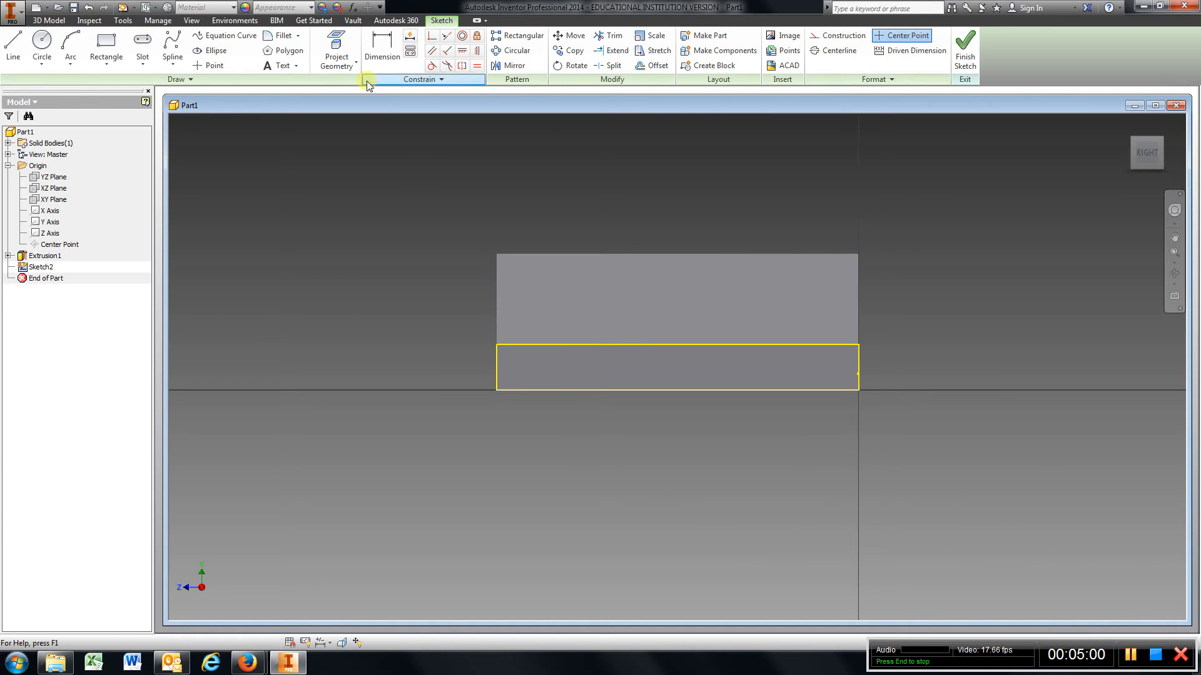
pyautogui.click(337, 50)
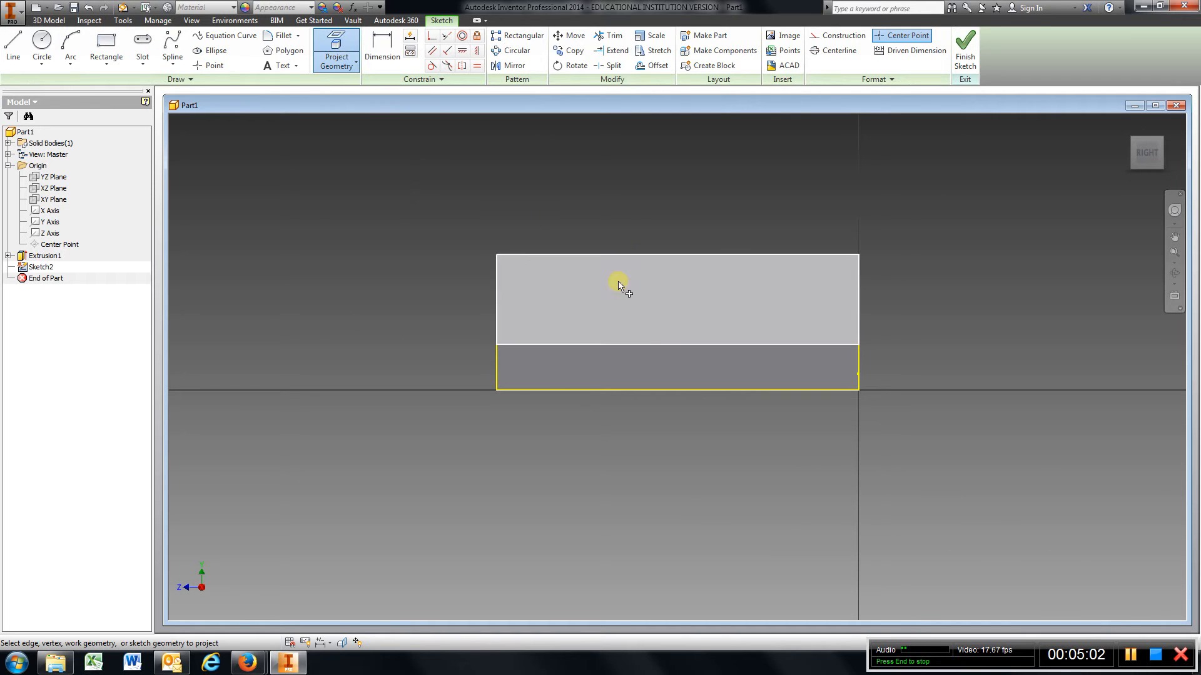
pyautogui.click(675, 299)
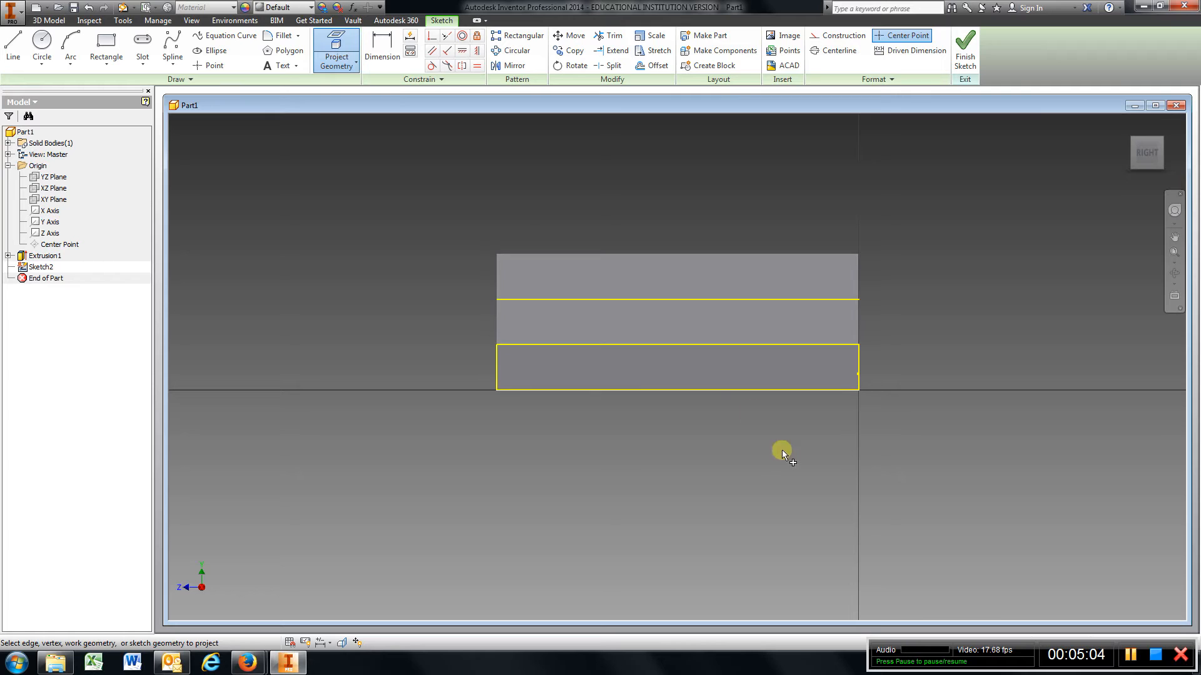
pyautogui.click(733, 319)
pyautogui.click(276, 115)
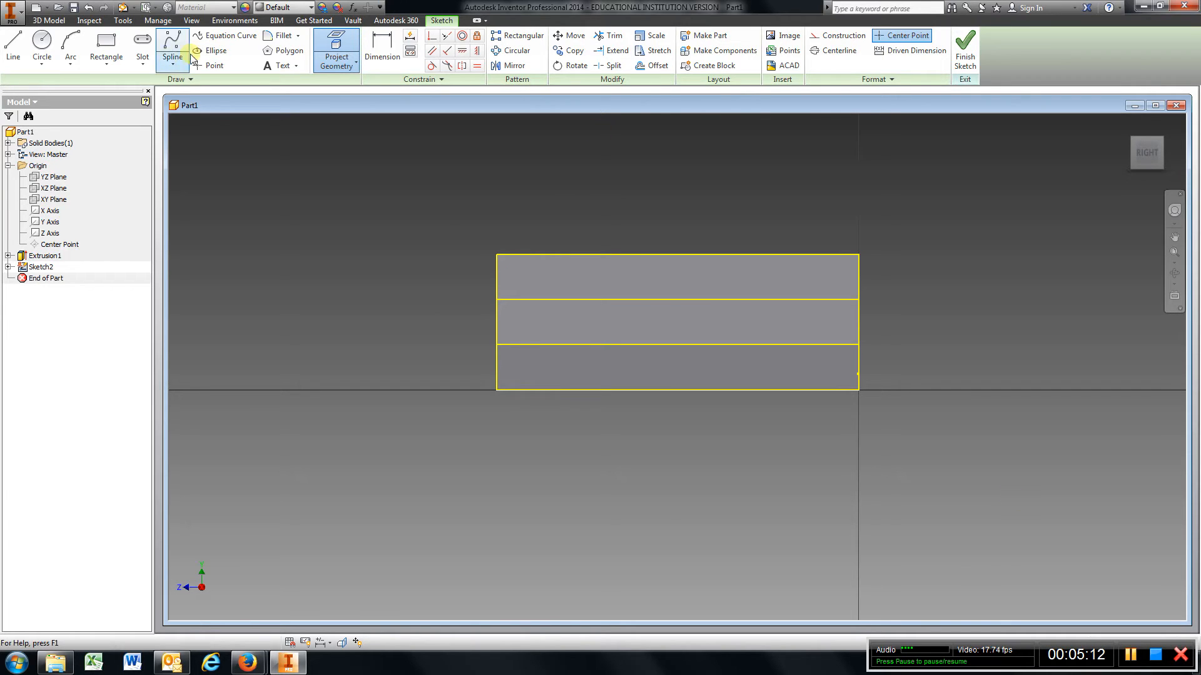
# Draw a rectangle from the upper projected edge down to the sloped face's lower edge, ending about 1.35 in from the block's right end
pyautogui.click(105, 44)
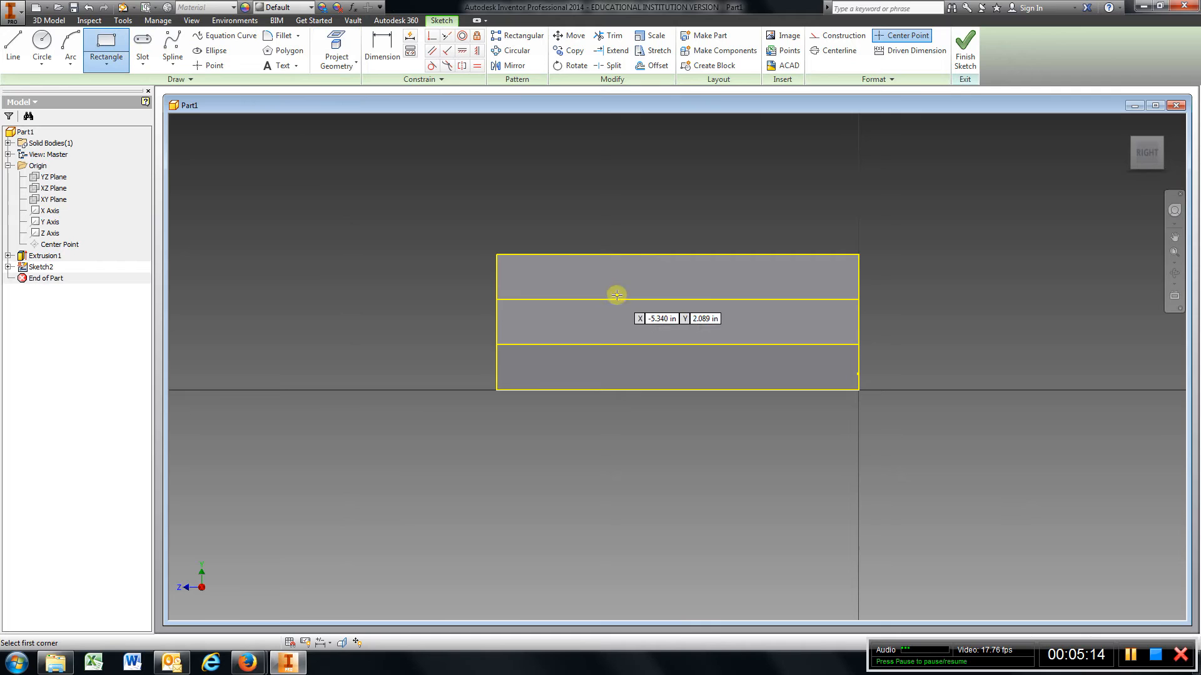
pyautogui.click(554, 256)
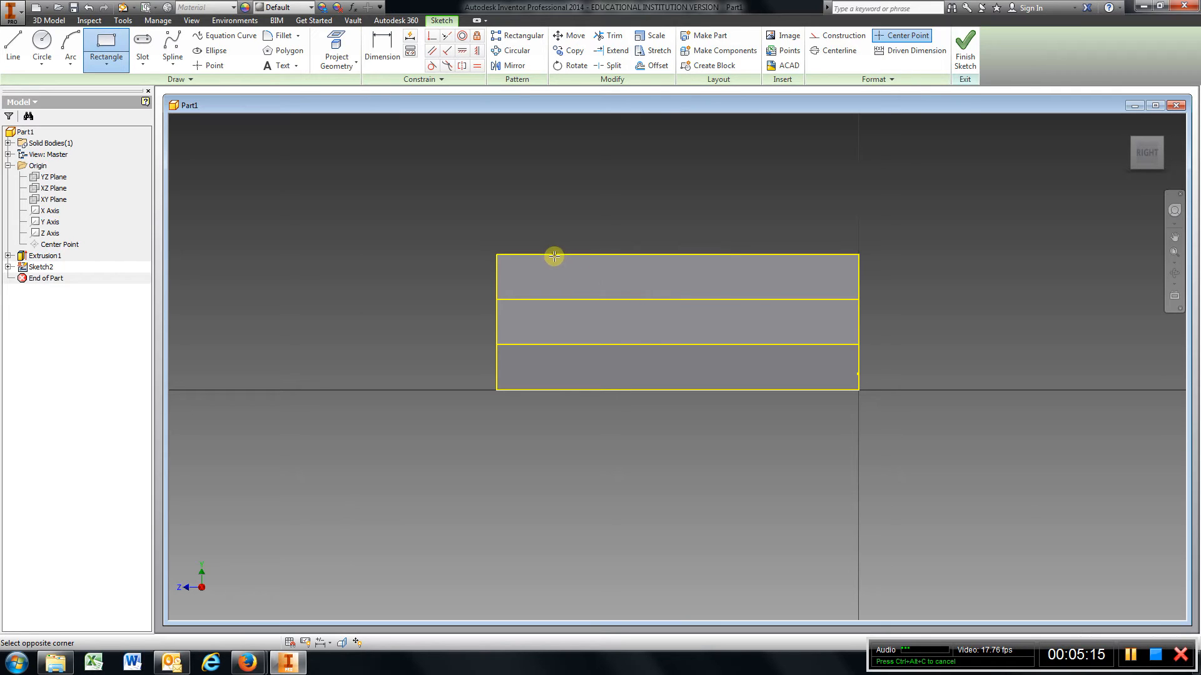
pyautogui.click(797, 344)
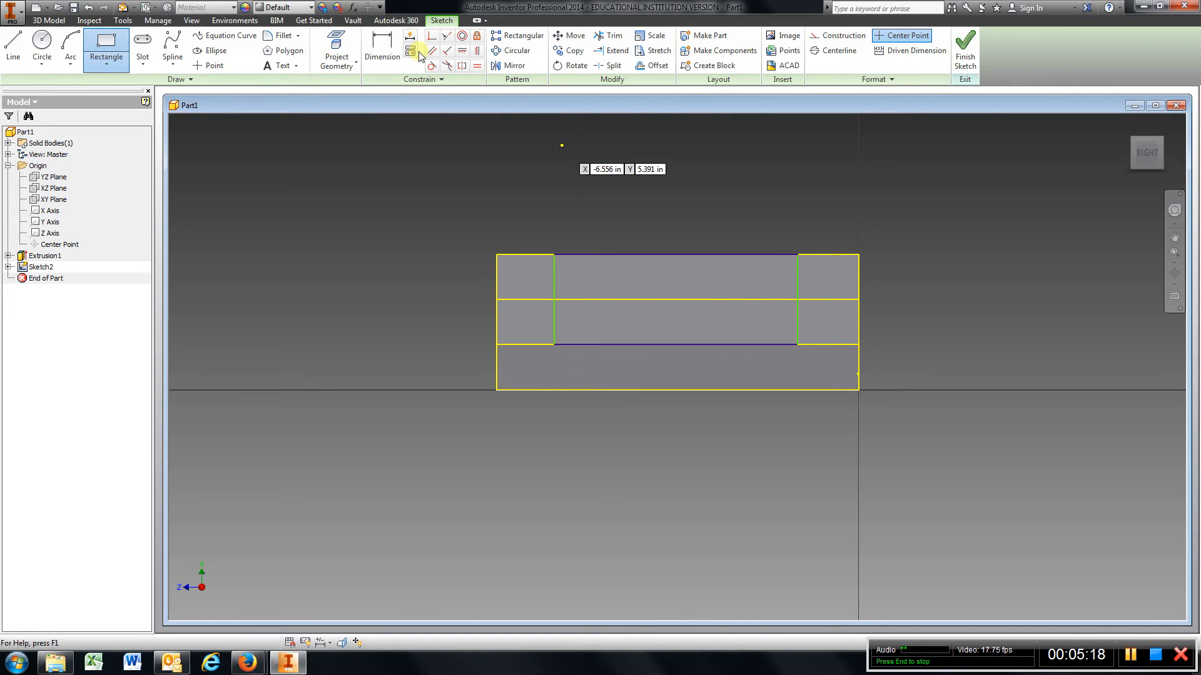
# Dimension the rectangle's left side 1 in from the block's left end
pyautogui.press('d')
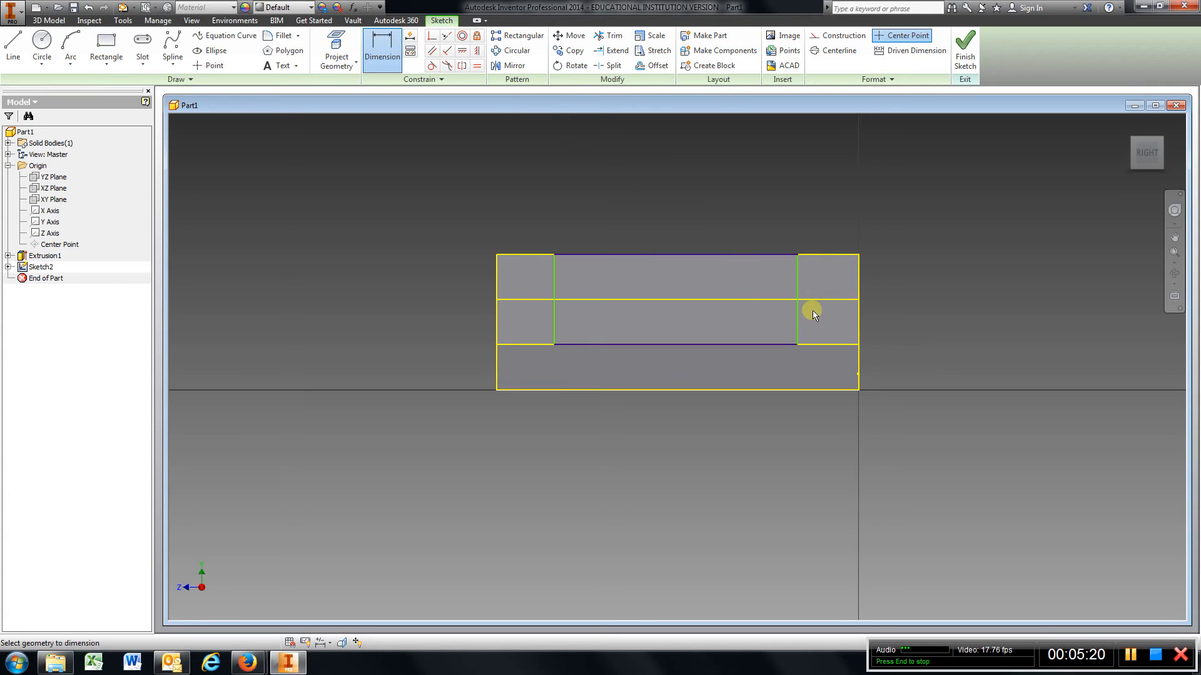
pyautogui.click(553, 281)
pyautogui.click(498, 286)
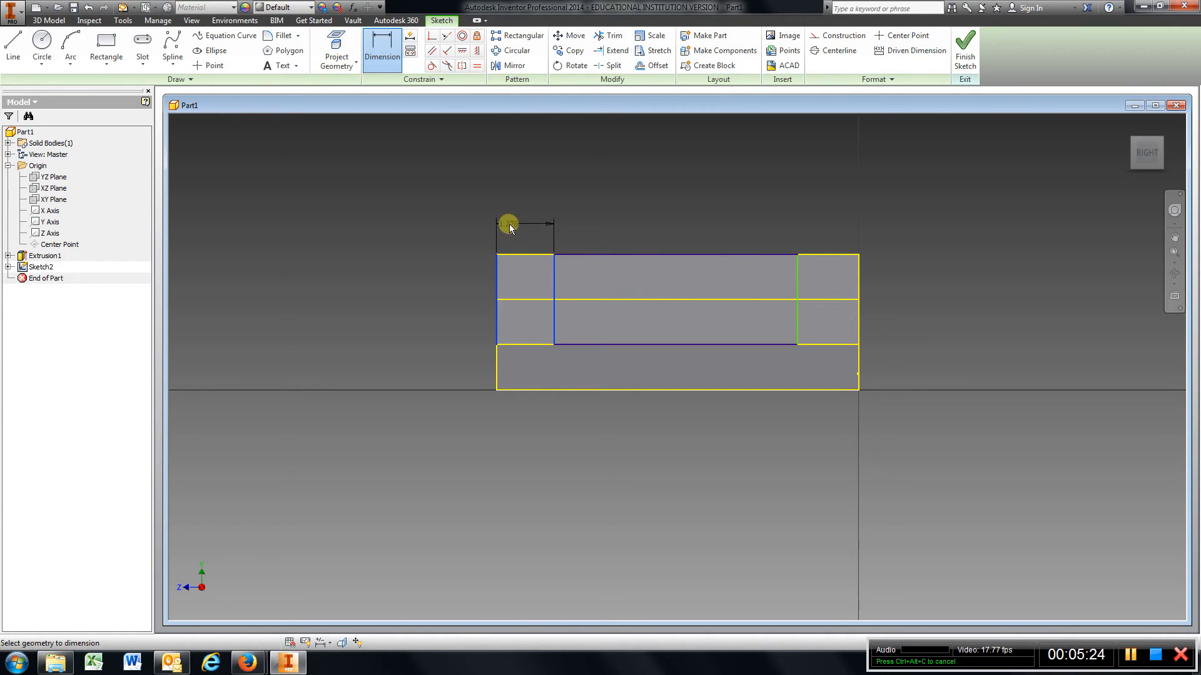
pyautogui.click(509, 224)
pyautogui.write('1')
pyautogui.press('Return')
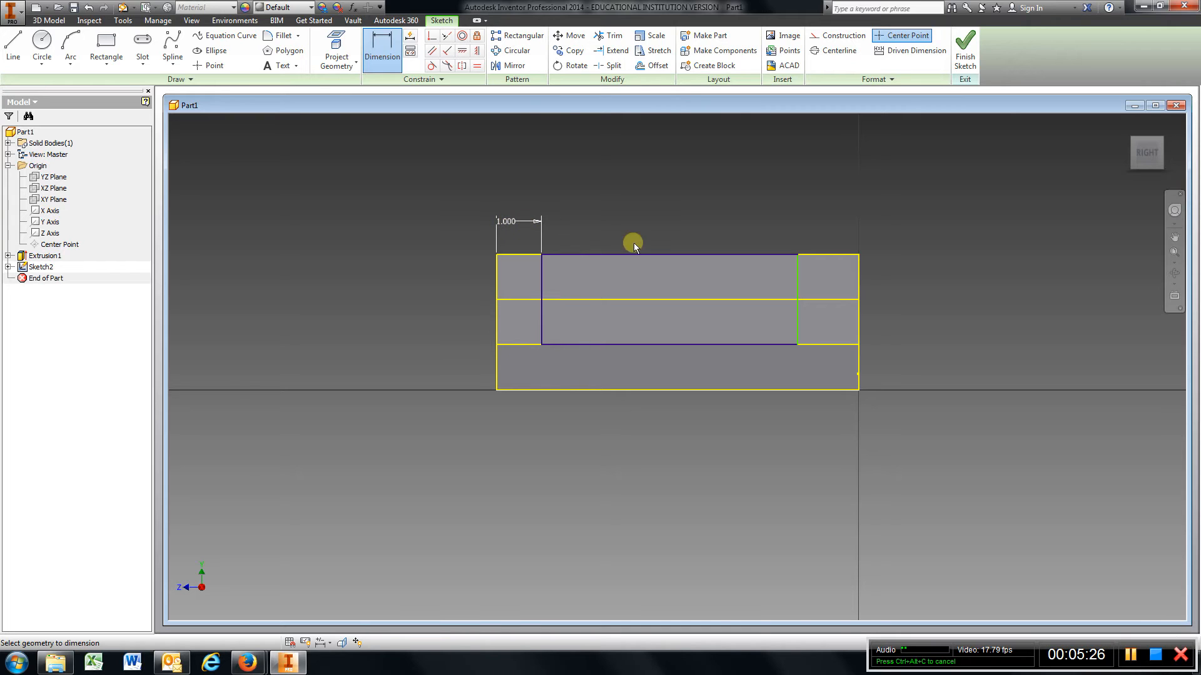
# Dimension the rectangle's right side 1 in from the block's right end
pyautogui.click(858, 289)
pyautogui.click(797, 286)
pyautogui.click(824, 220)
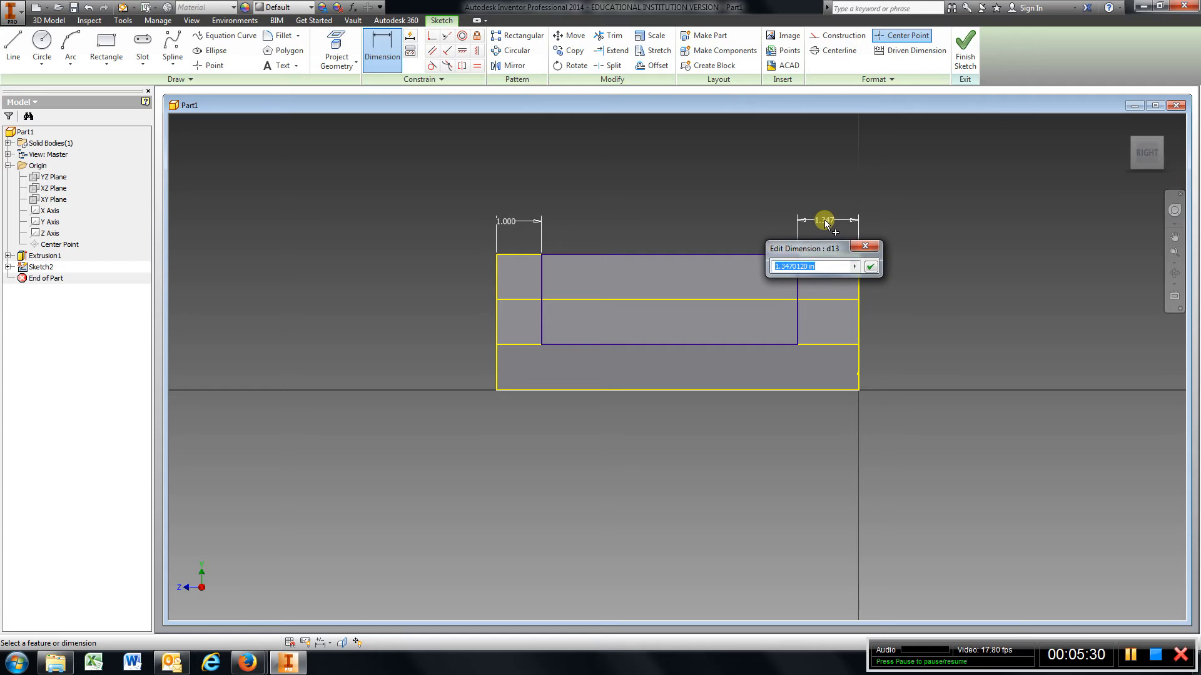
pyautogui.write('1')
pyautogui.click(873, 269)
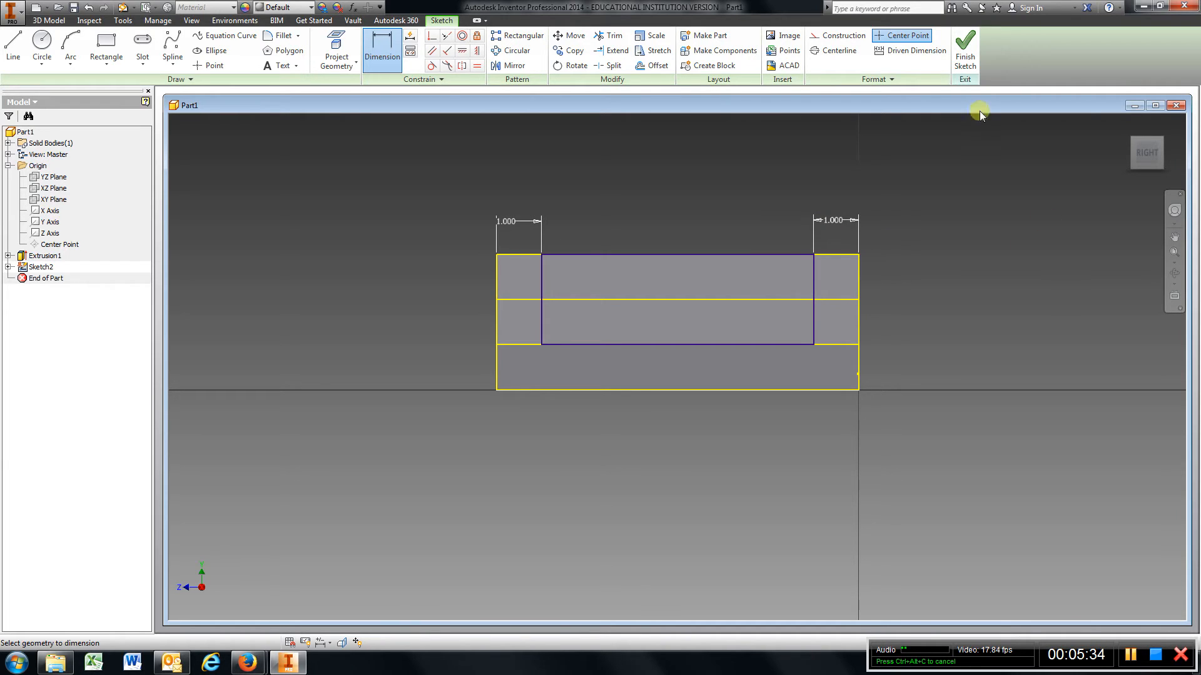
# Finish the sketch and extrude the rectangle 8 in as a cut through the block, leaving an upright at each end
pyautogui.click(977, 46)
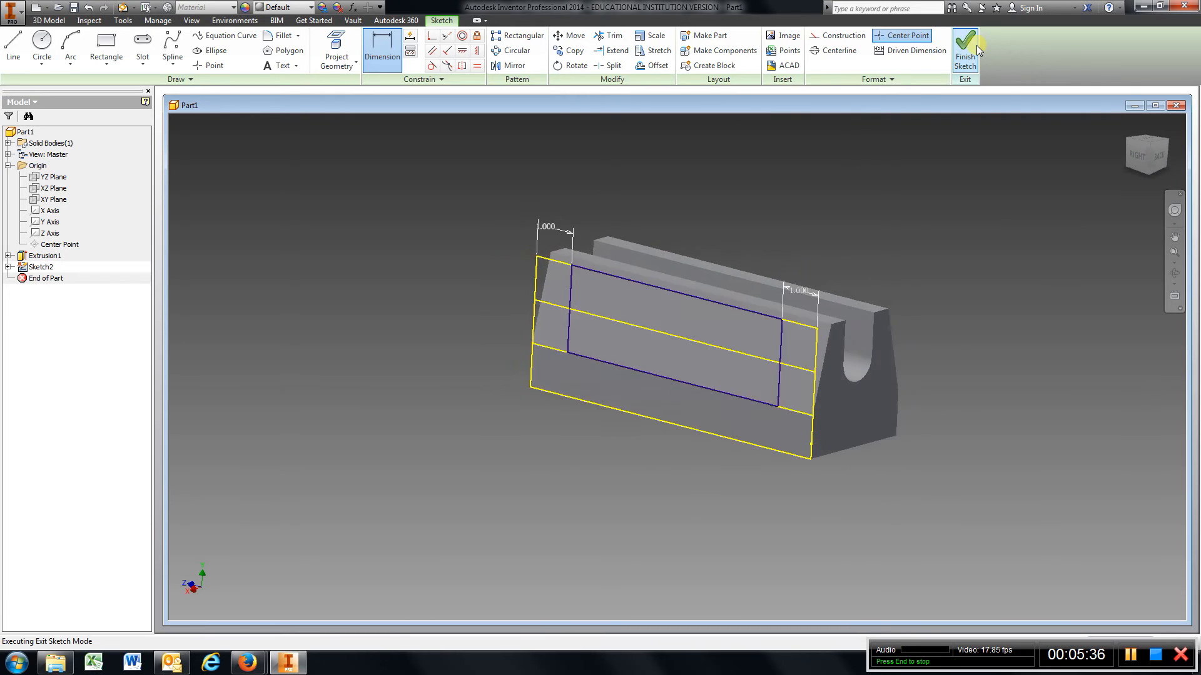
pyautogui.click(100, 46)
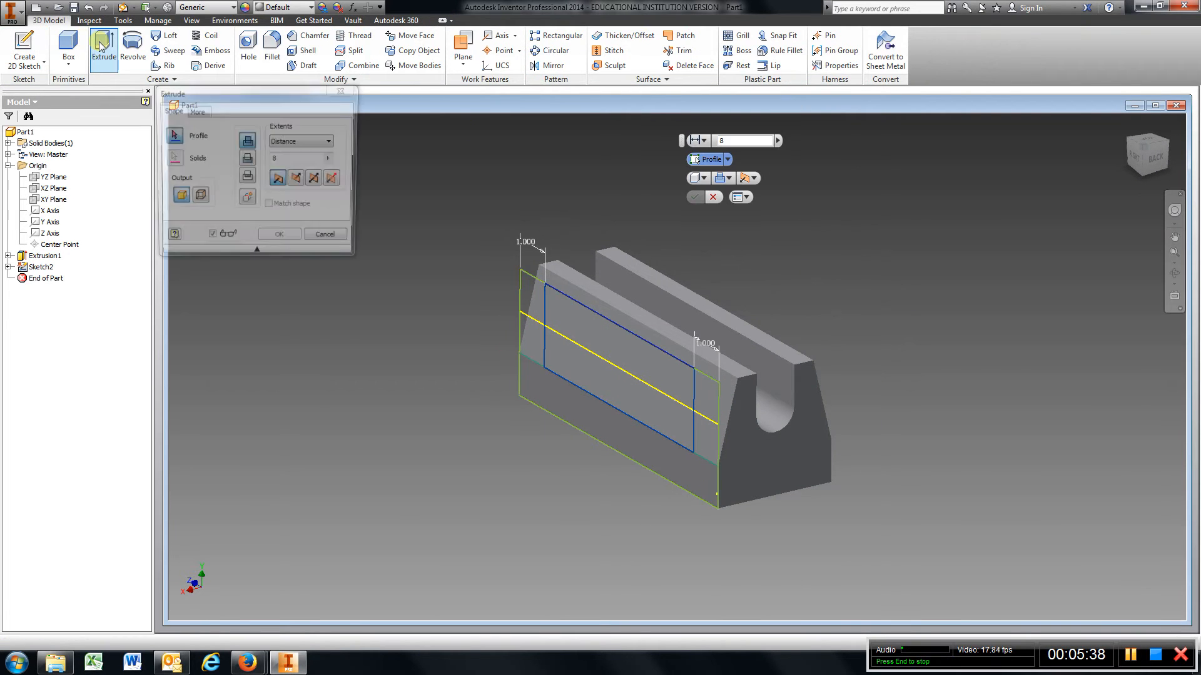
pyautogui.click(594, 375)
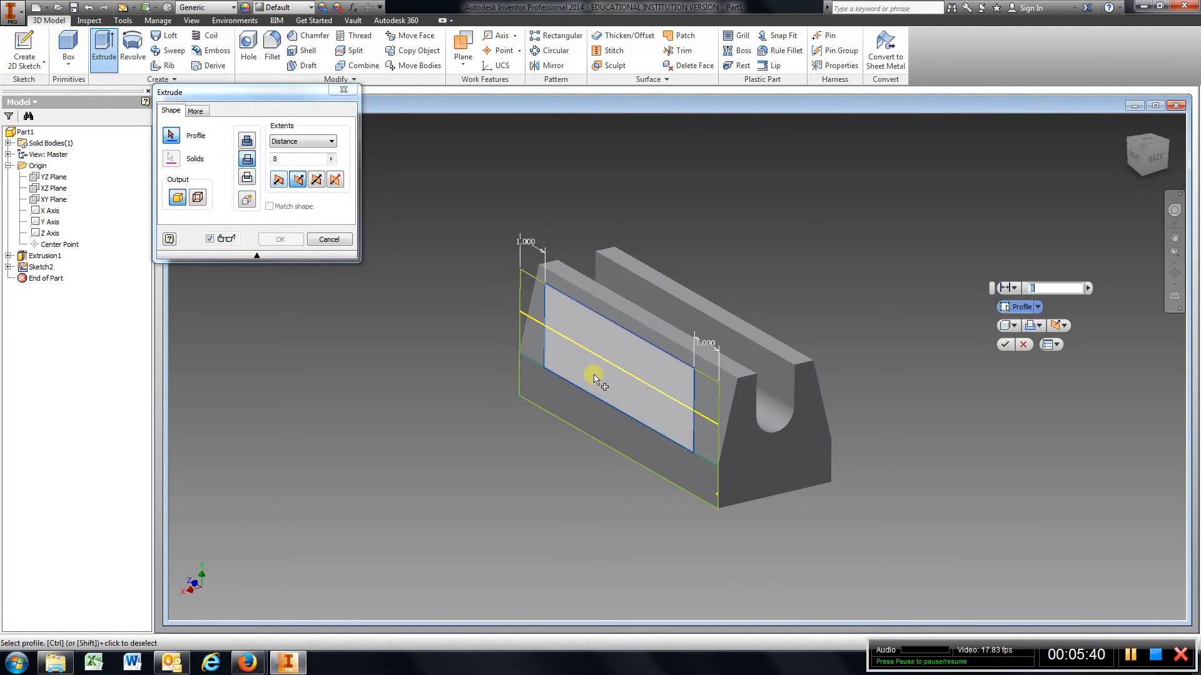
pyautogui.click(276, 238)
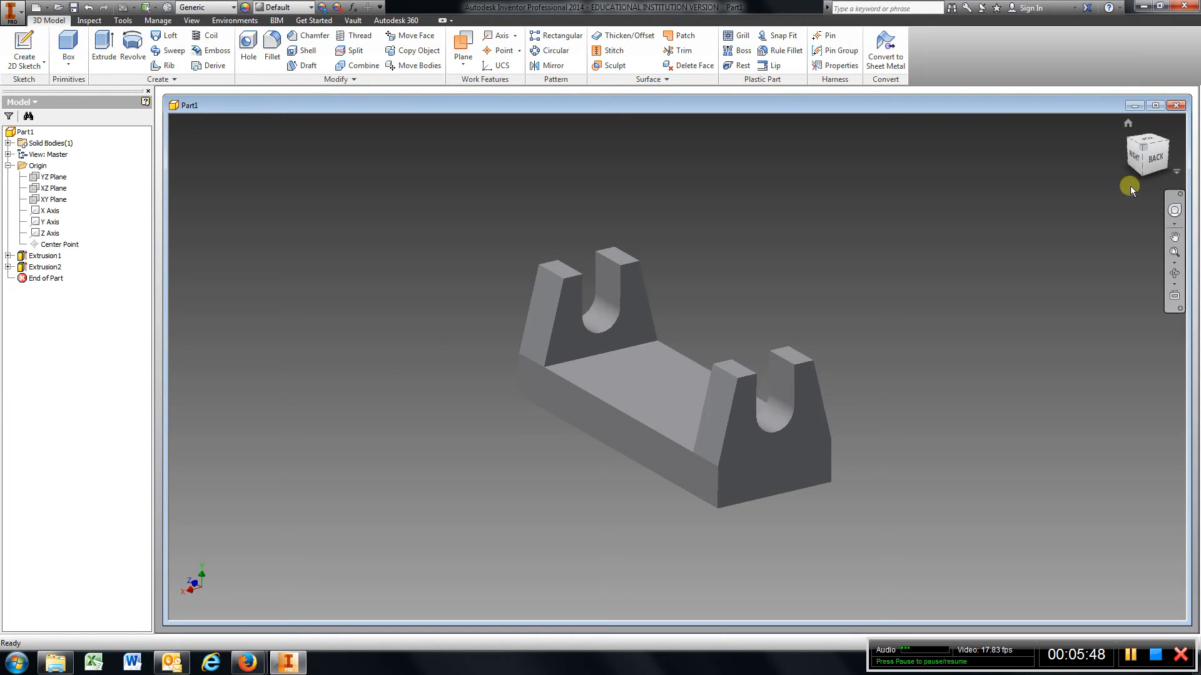
# Sketch on the base's long side face a three-line tapered profile below it, joining its lower corners, with a horizontal flat about 2.34 in long
pyautogui.click(1136, 152)
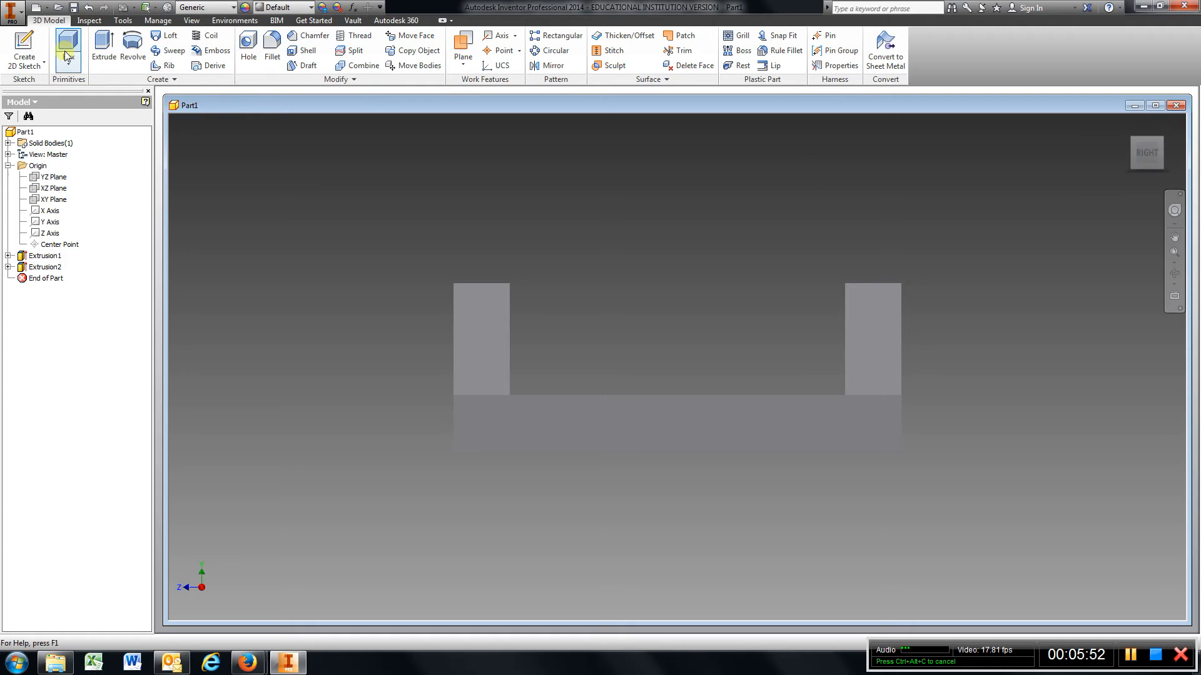
pyautogui.click(25, 47)
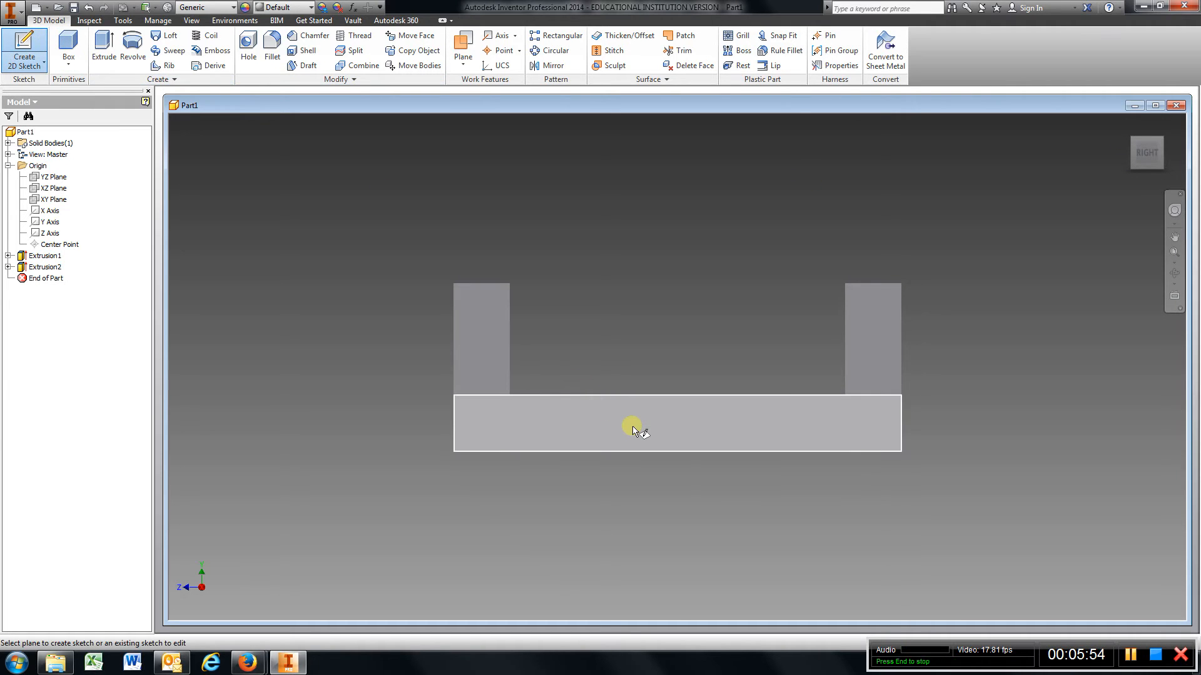
pyautogui.click(632, 426)
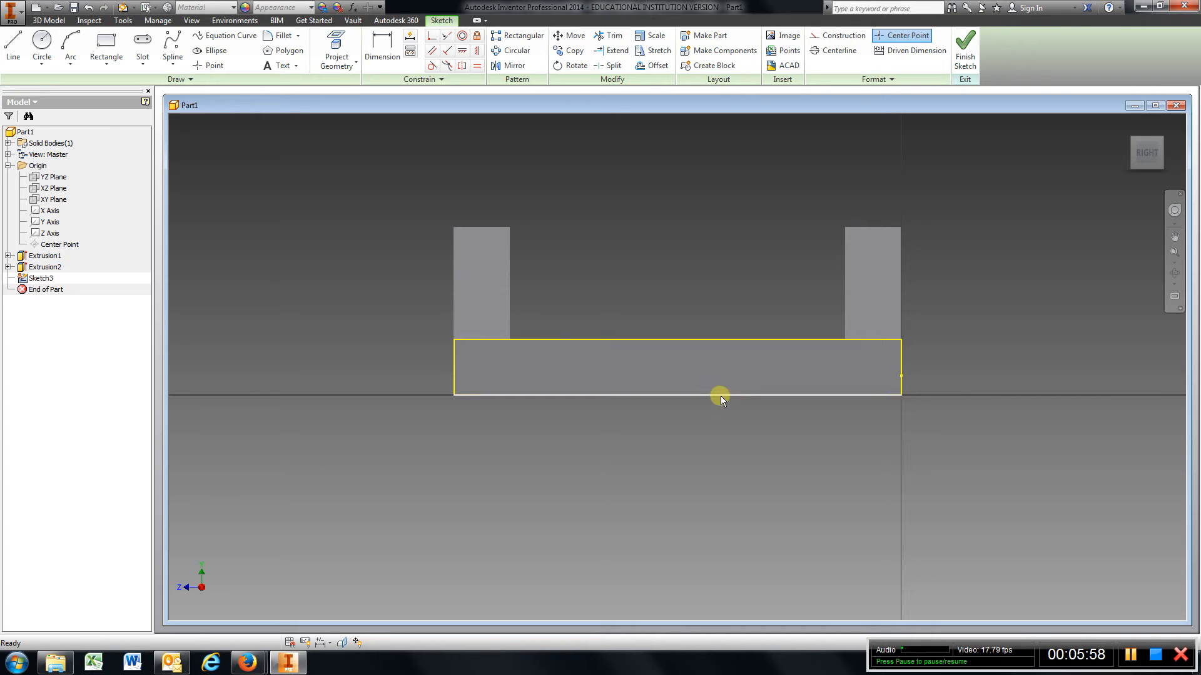
pyautogui.click(13, 45)
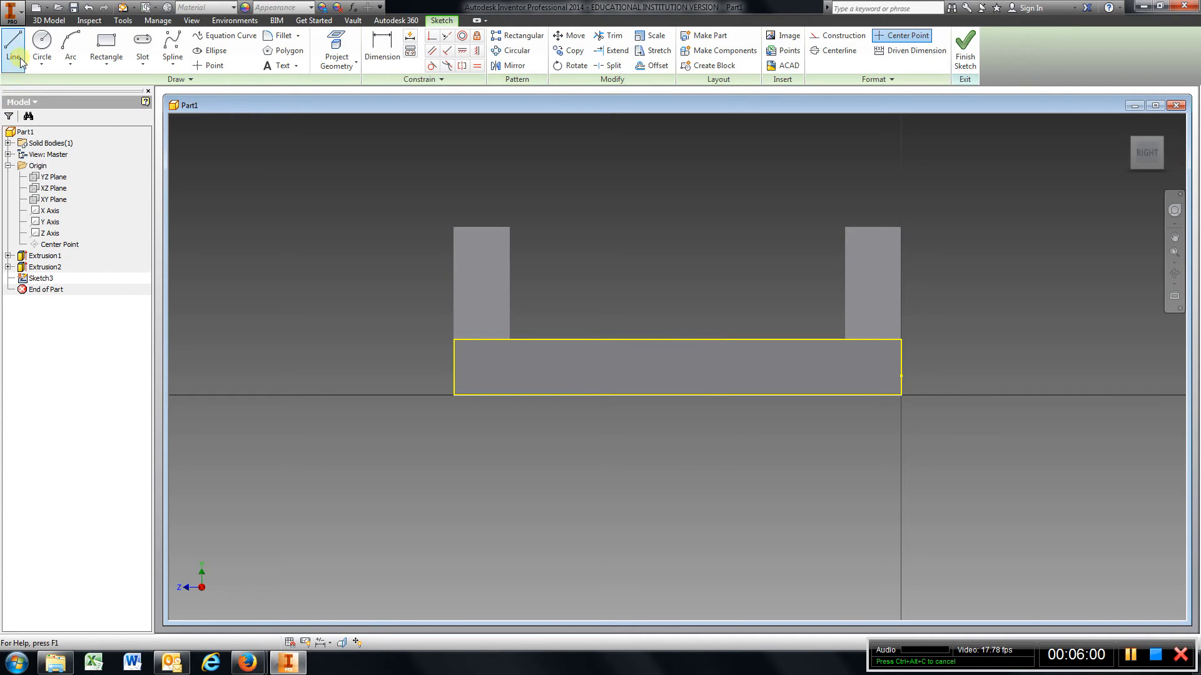
pyautogui.click(455, 394)
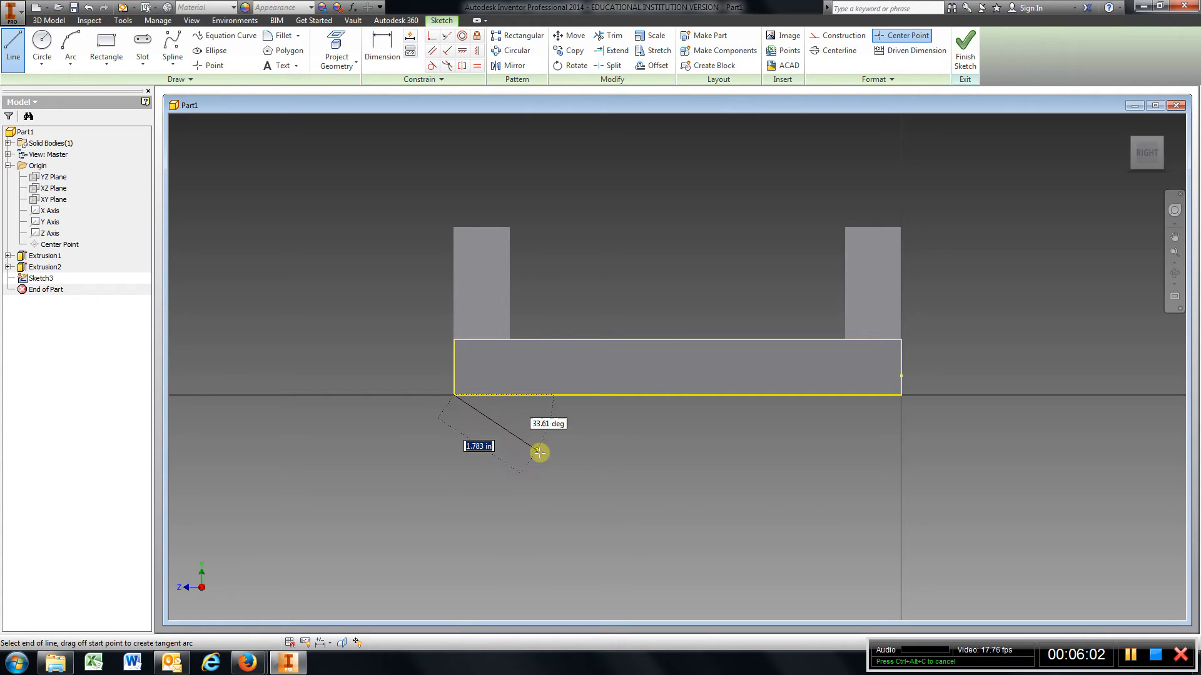
pyautogui.click(634, 471)
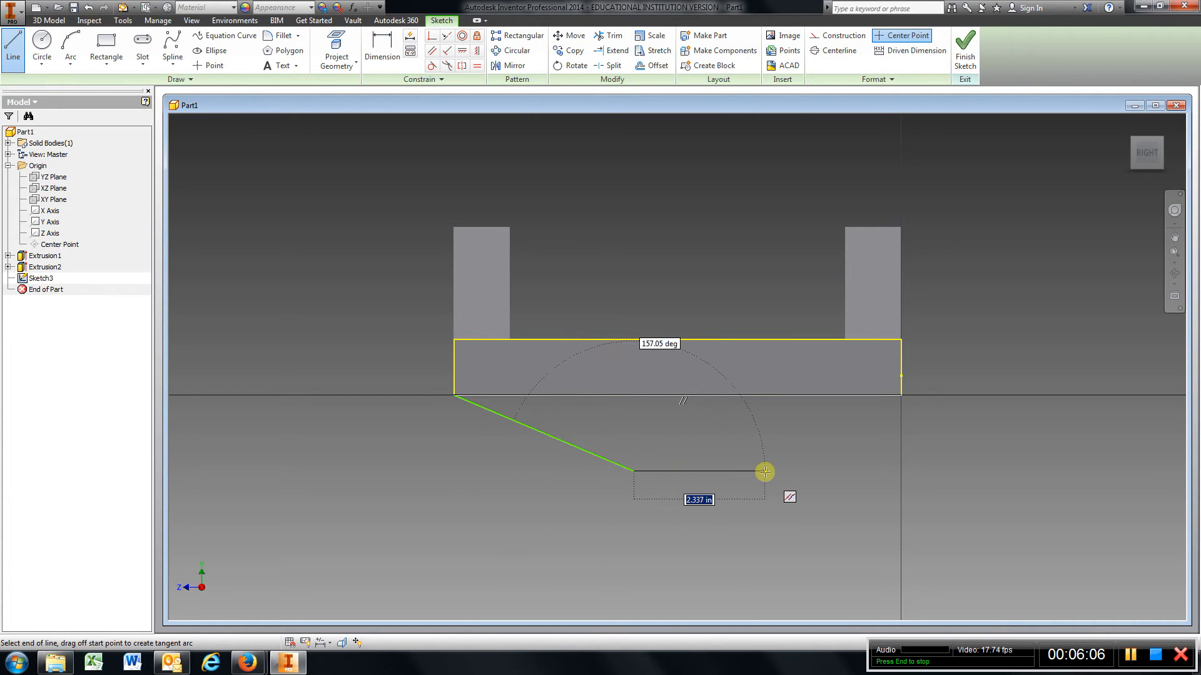
pyautogui.click(765, 472)
pyautogui.click(901, 397)
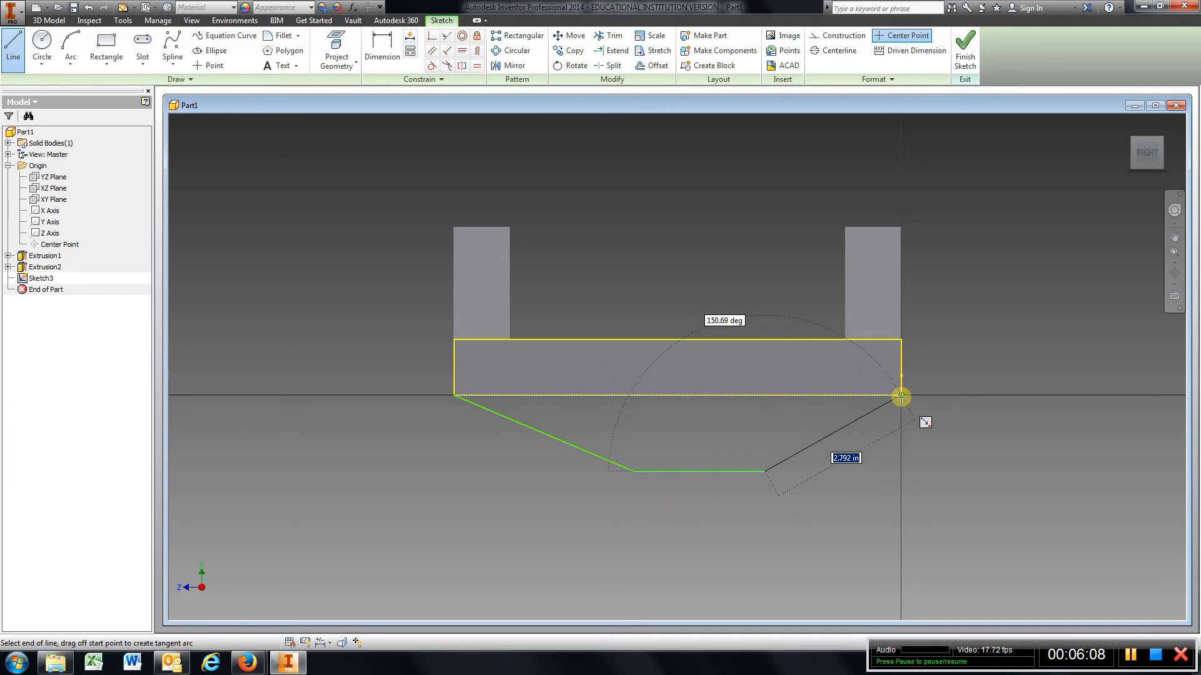
# Dimension the profile's flat bottom line 1.75 in below the base's upper edge
pyautogui.click(382, 58)
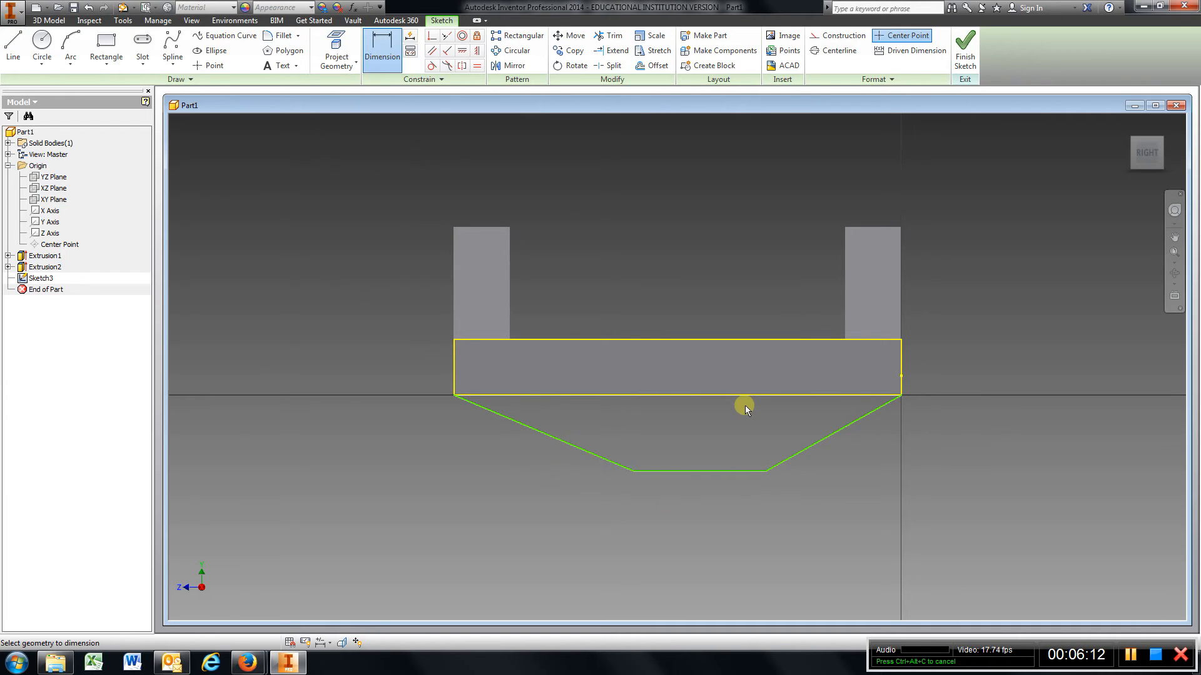
pyautogui.click(689, 339)
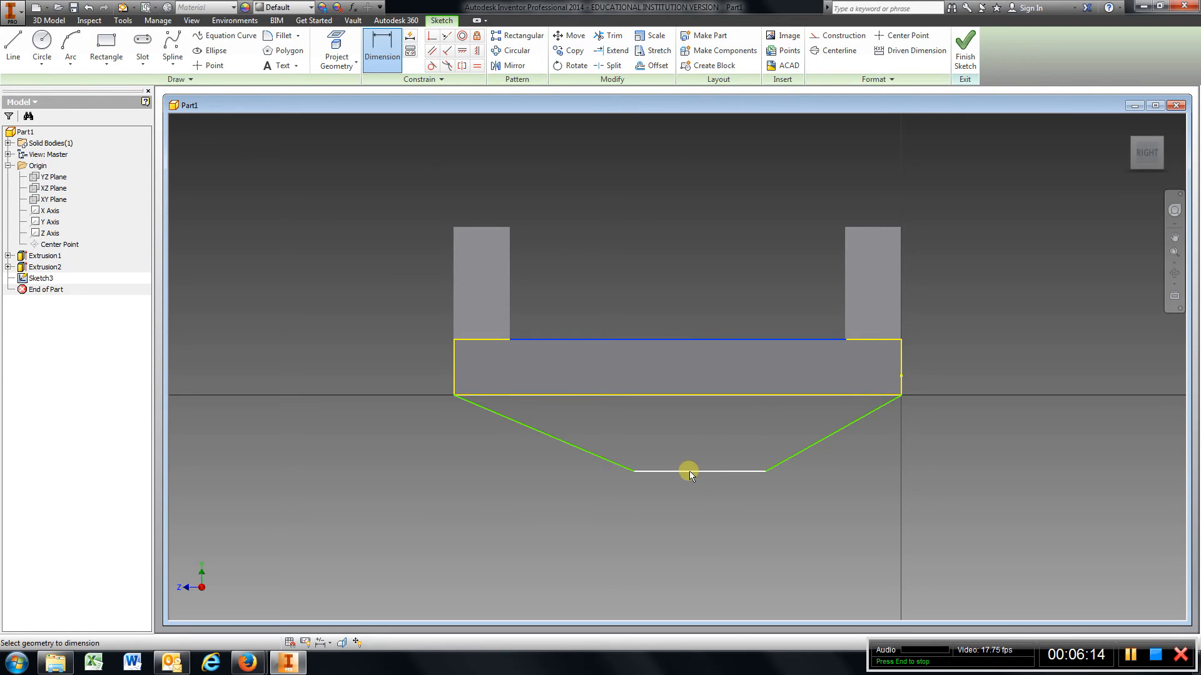
pyautogui.click(689, 471)
pyautogui.click(707, 444)
pyautogui.write('1.75')
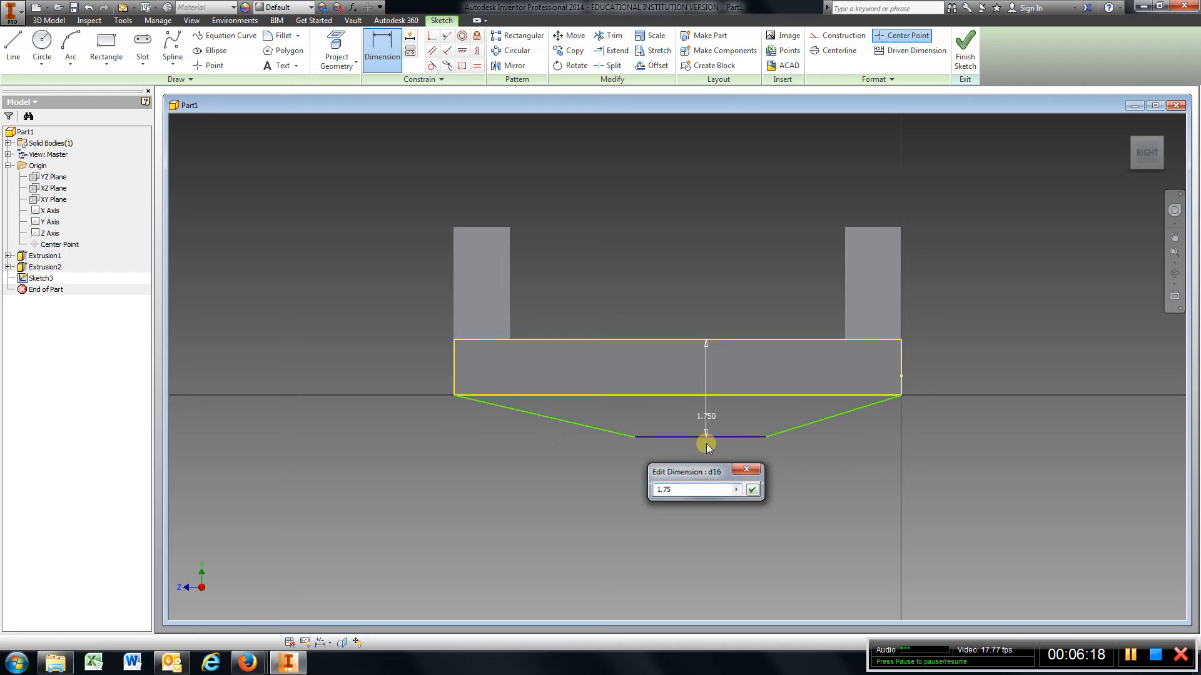
pyautogui.press('Return')
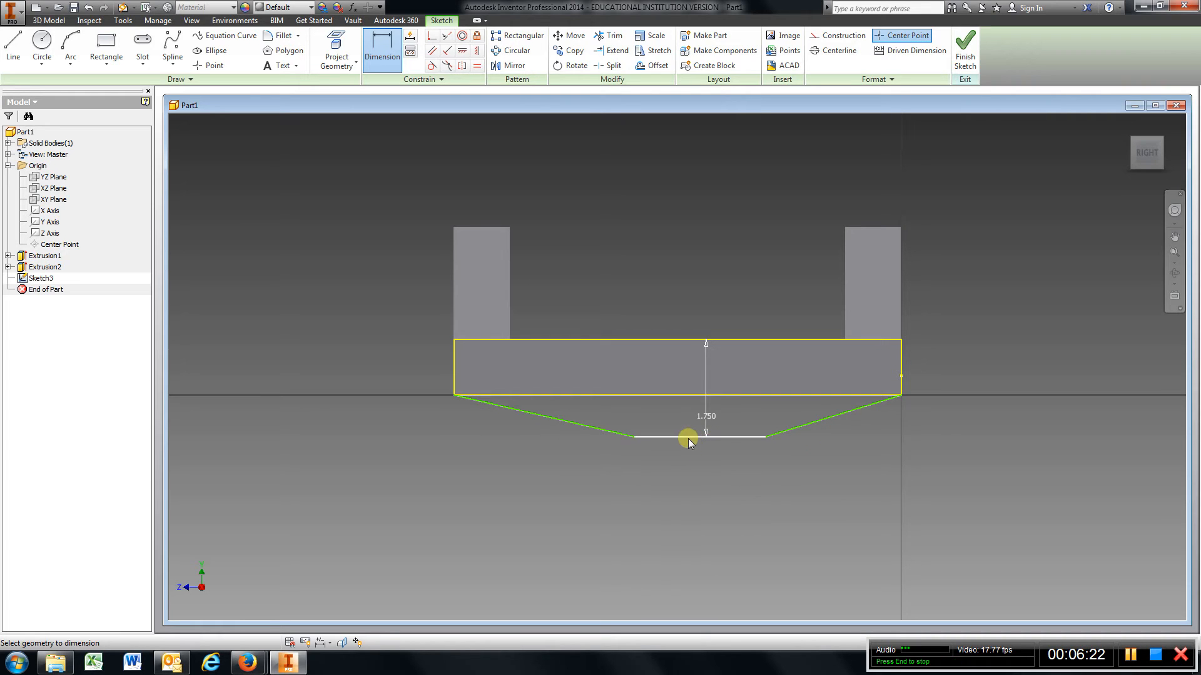
# Dimension the length of the profile's flat bottom line as 3 in
pyautogui.click(688, 438)
pyautogui.click(698, 486)
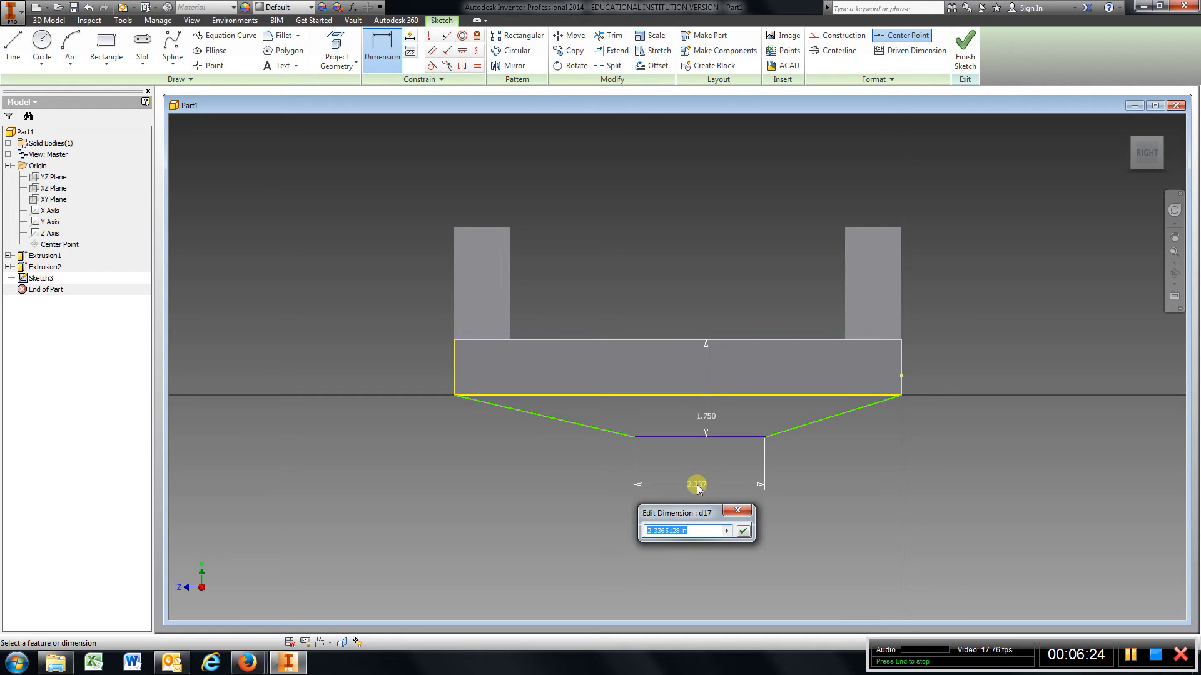
pyautogui.write('3')
pyautogui.press('Return')
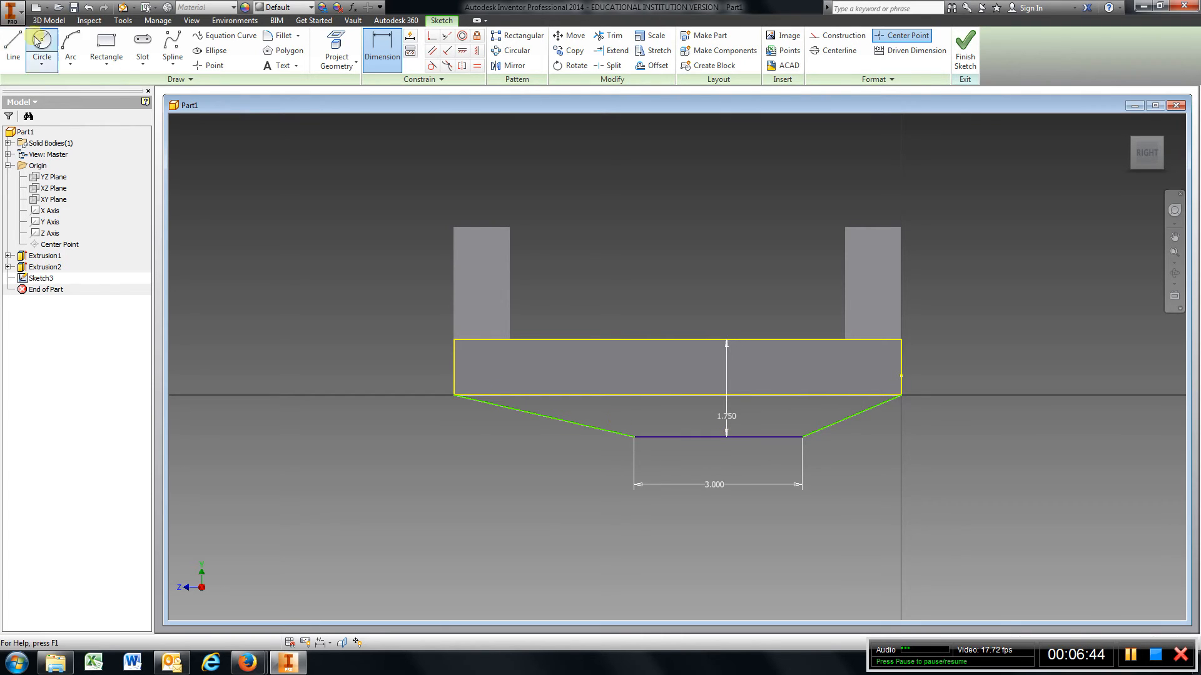
# Dimension the horizontal span of the left sloped line as 2.5 in to center the flat under the base
pyautogui.click(381, 50)
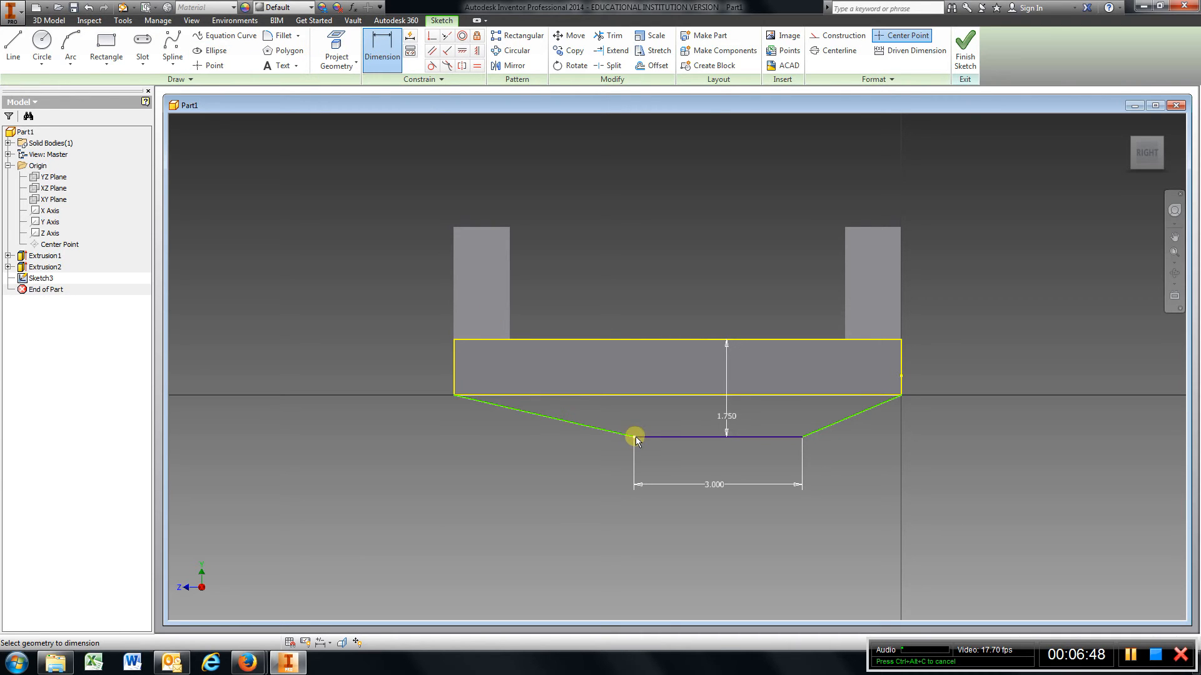
pyautogui.click(453, 397)
pyautogui.click(558, 481)
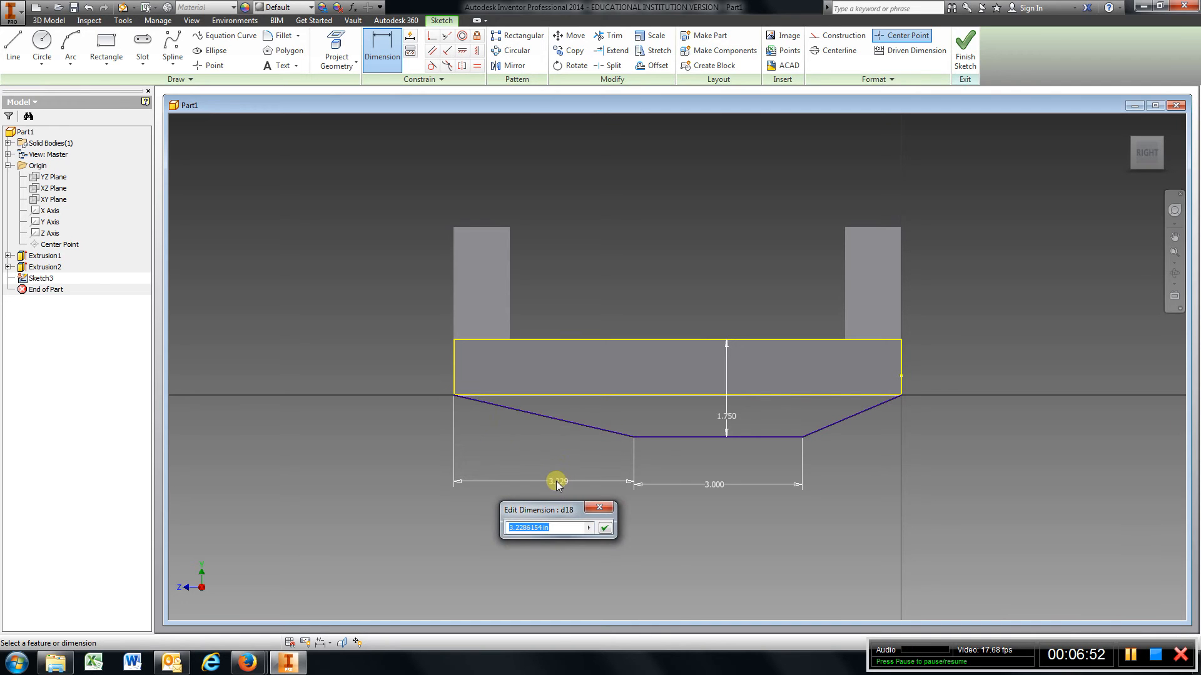
pyautogui.write('2.5')
pyautogui.press('Return')
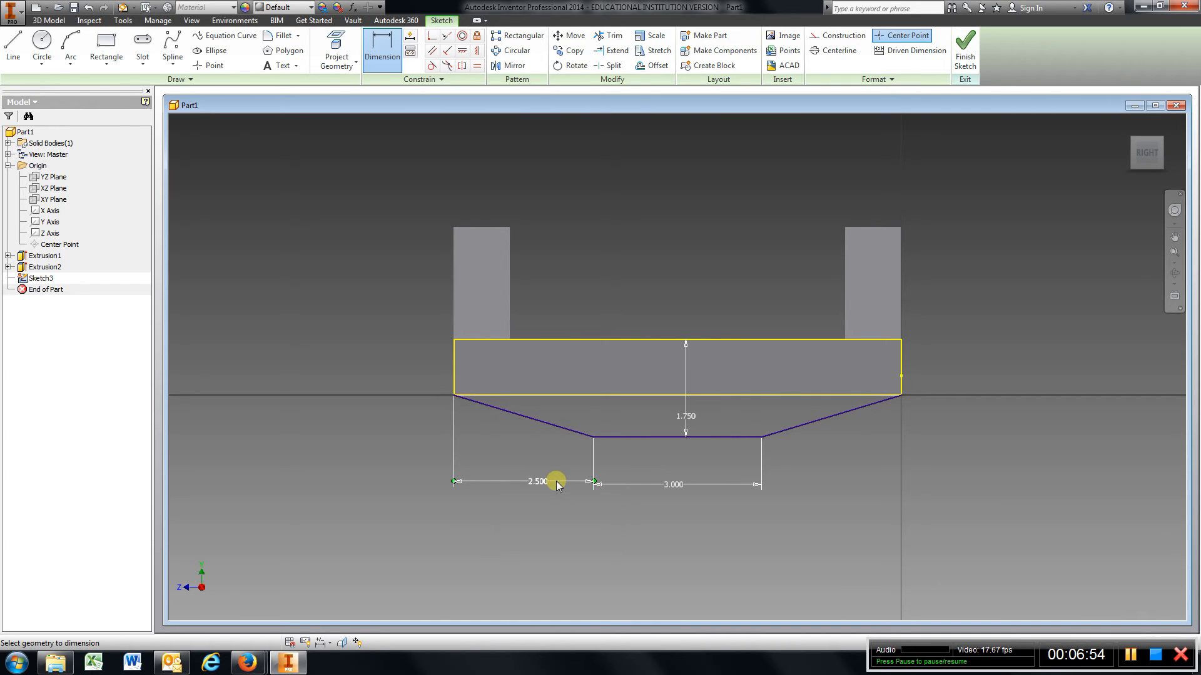
# Finish the sketch and extrude the tapered profile 3 in beneath the base, with the direction flipped toward the block
pyautogui.click(965, 50)
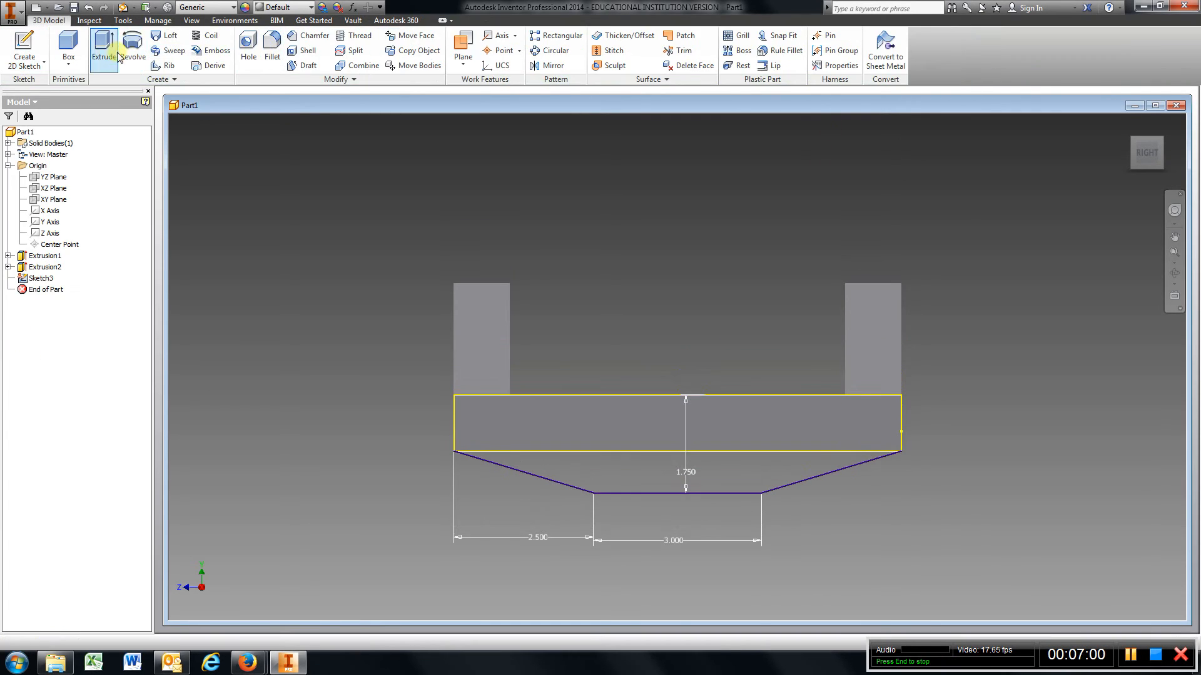
pyautogui.click(119, 56)
pyautogui.click(723, 491)
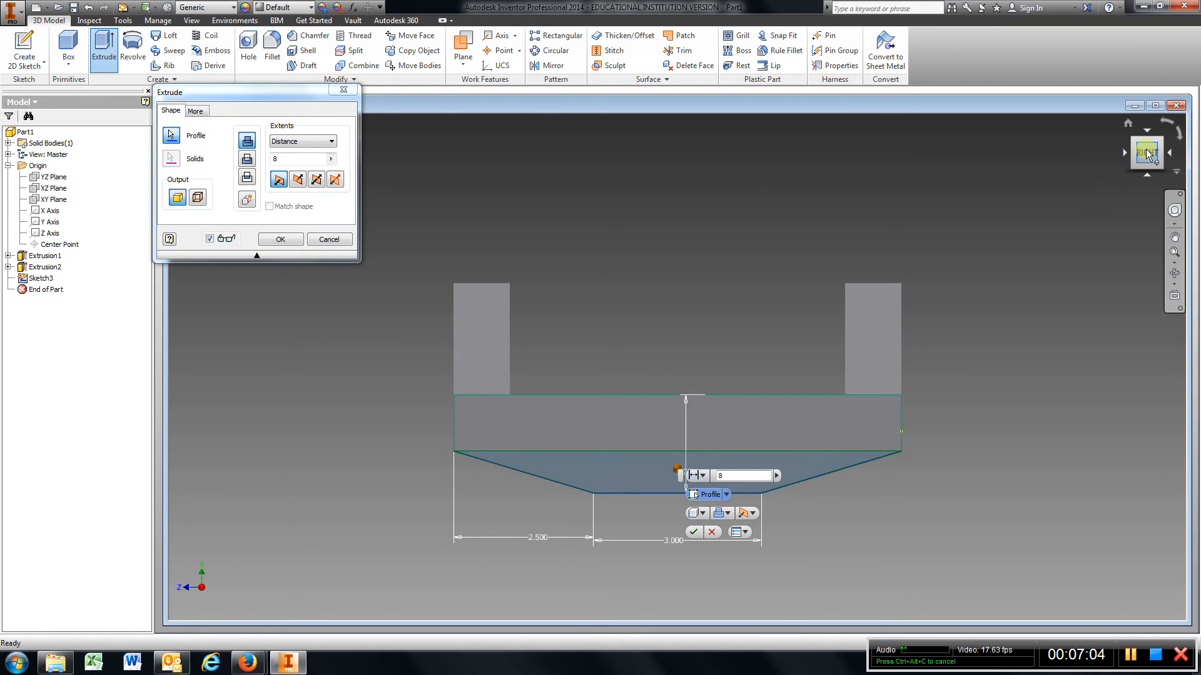
pyautogui.moveTo(1147, 152); pyautogui.dragTo(1057, 125)
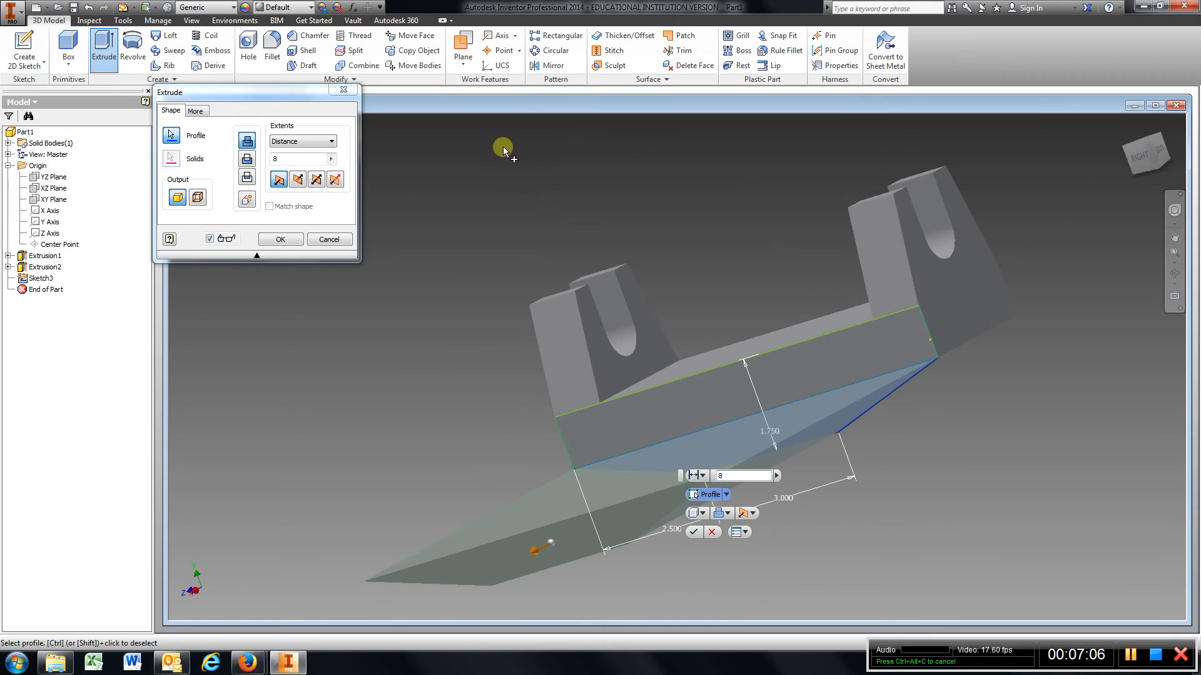
pyautogui.click(297, 179)
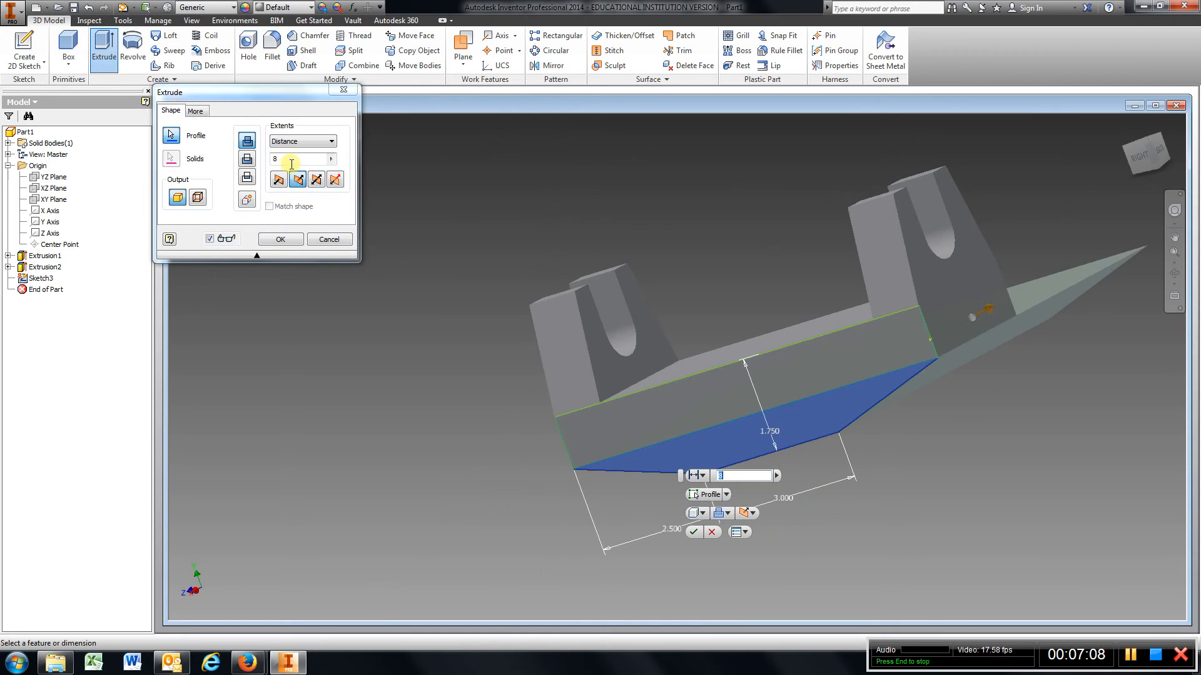
pyautogui.doubleClick(289, 160)
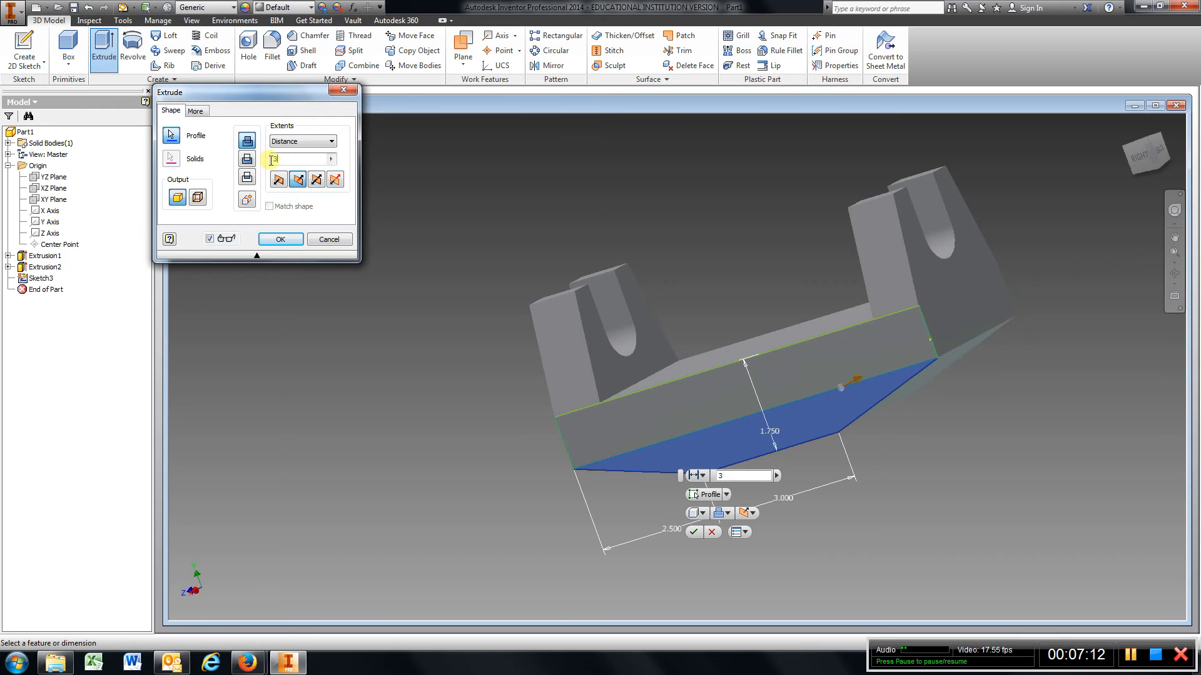
pyautogui.click(292, 239)
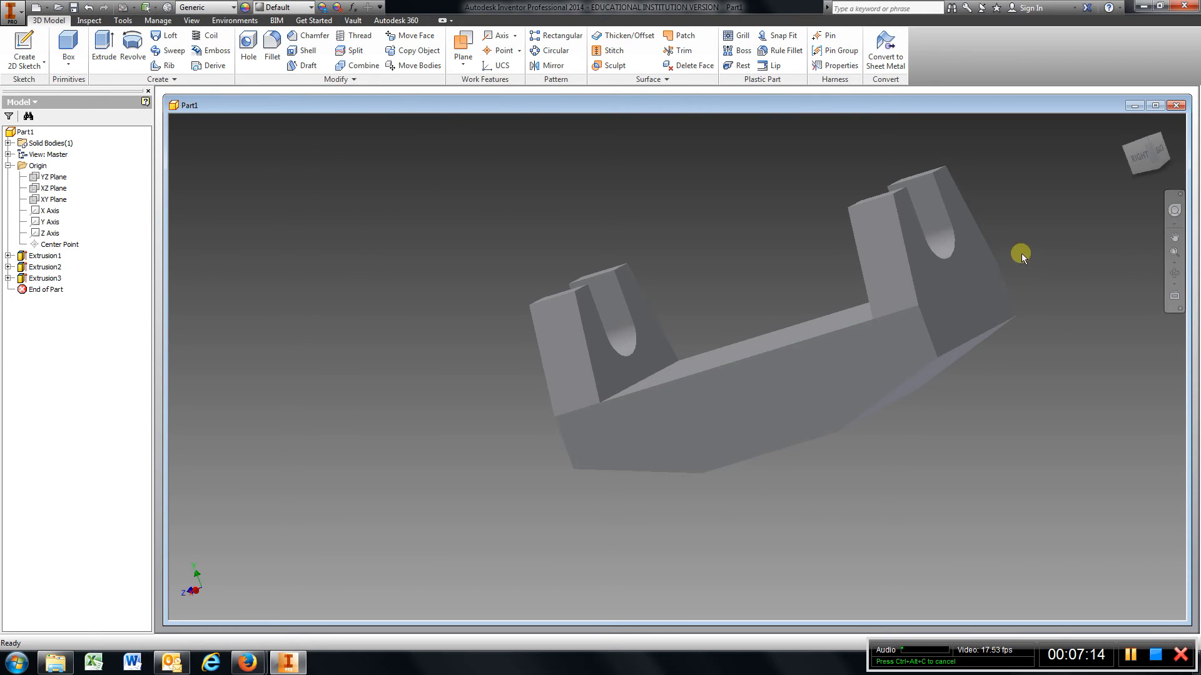
# Start a sketch on the flat underside face and draw a 3 in diameter circle centered on it, reaching its edges
pyautogui.moveTo(1129, 157)
pyautogui.mouseDown()
pyautogui.moveTo(1152, 182)
pyautogui.moveTo(187, 211)
pyautogui.moveTo(1163, 557)
pyautogui.moveTo(1147, 553)
pyautogui.mouseUp()
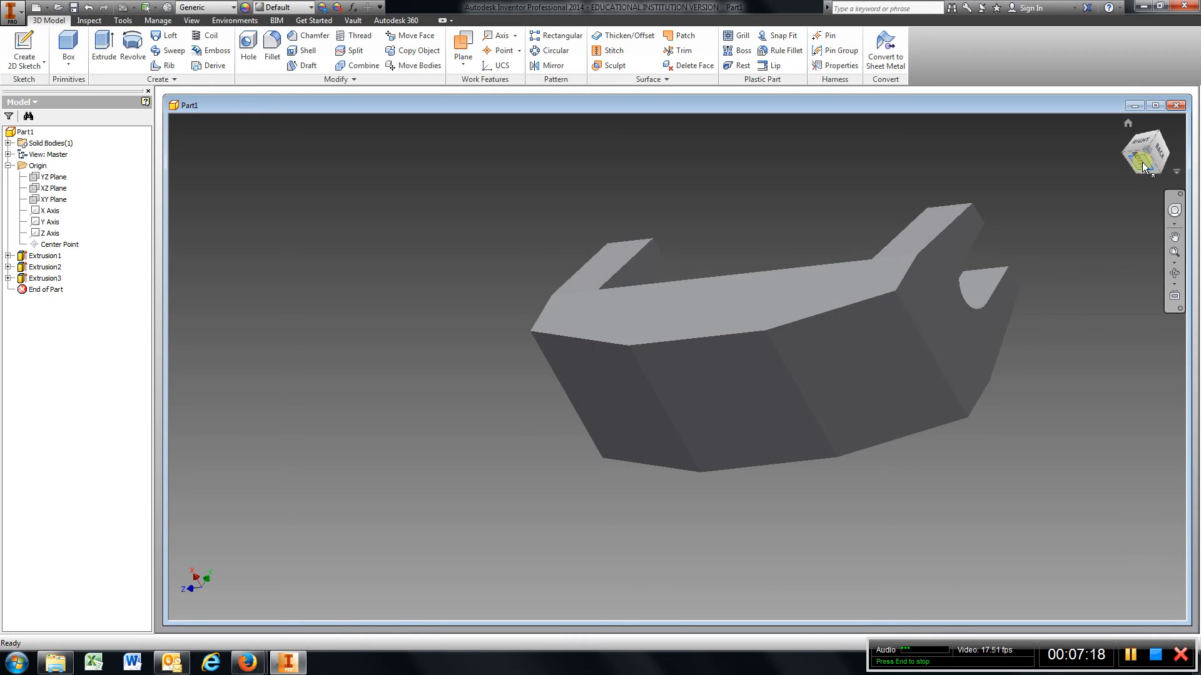
pyautogui.click(1142, 163)
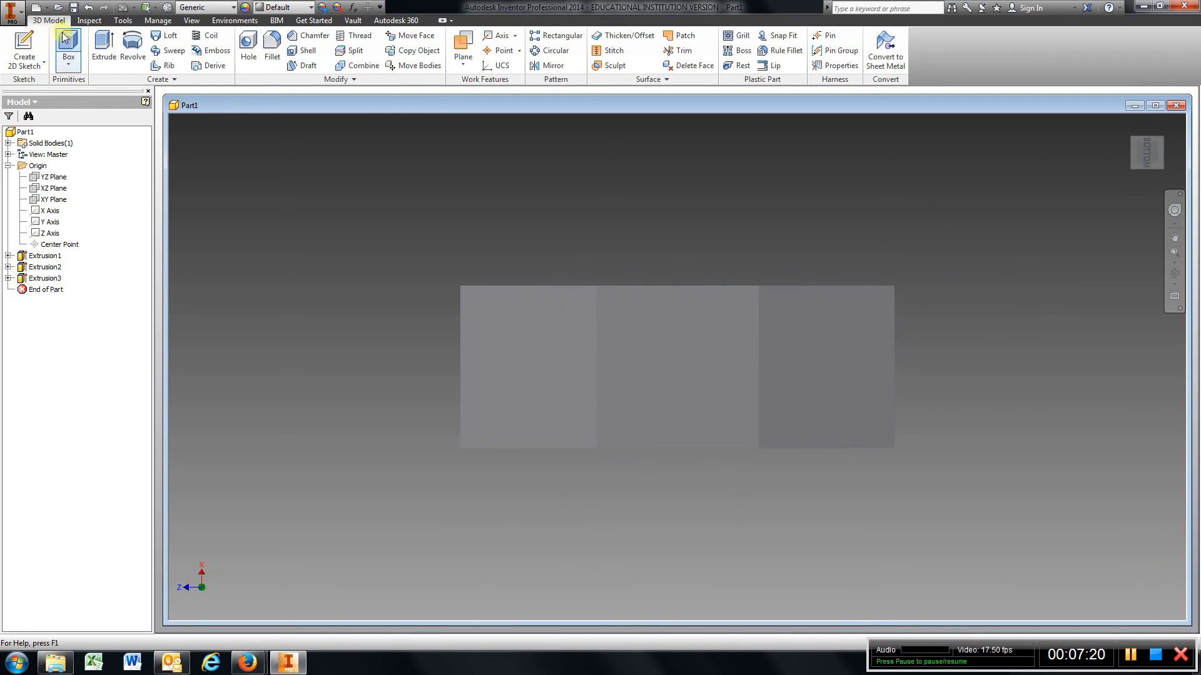
pyautogui.click(24, 49)
pyautogui.click(703, 369)
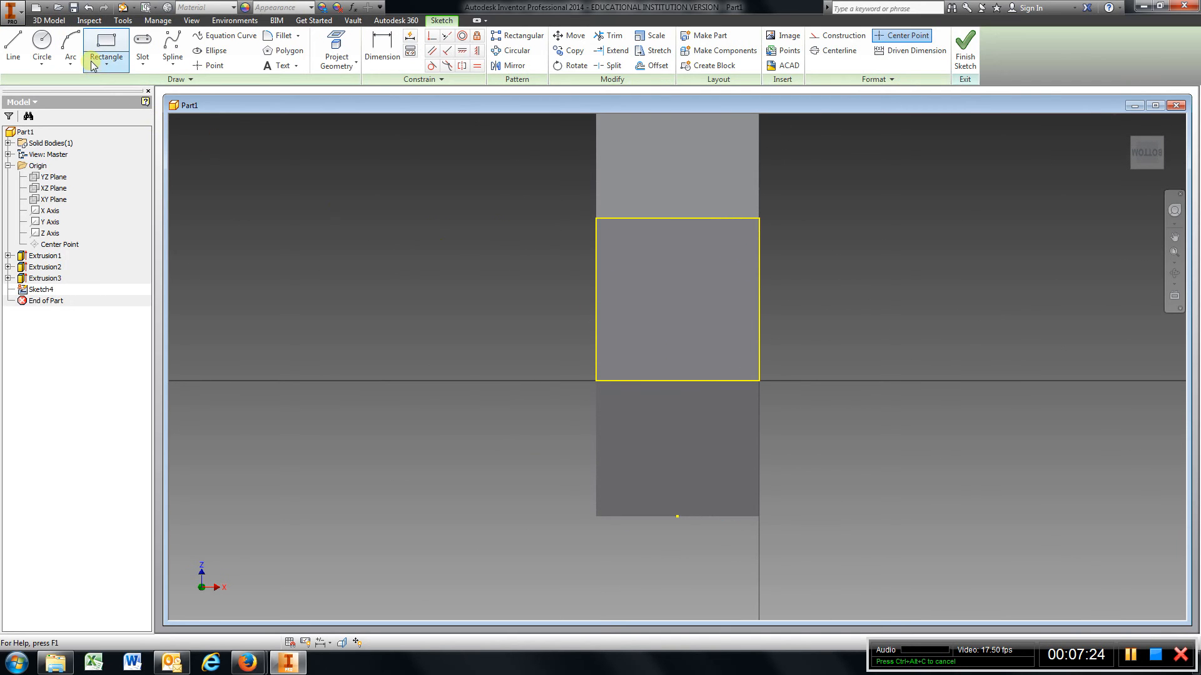
pyautogui.click(42, 43)
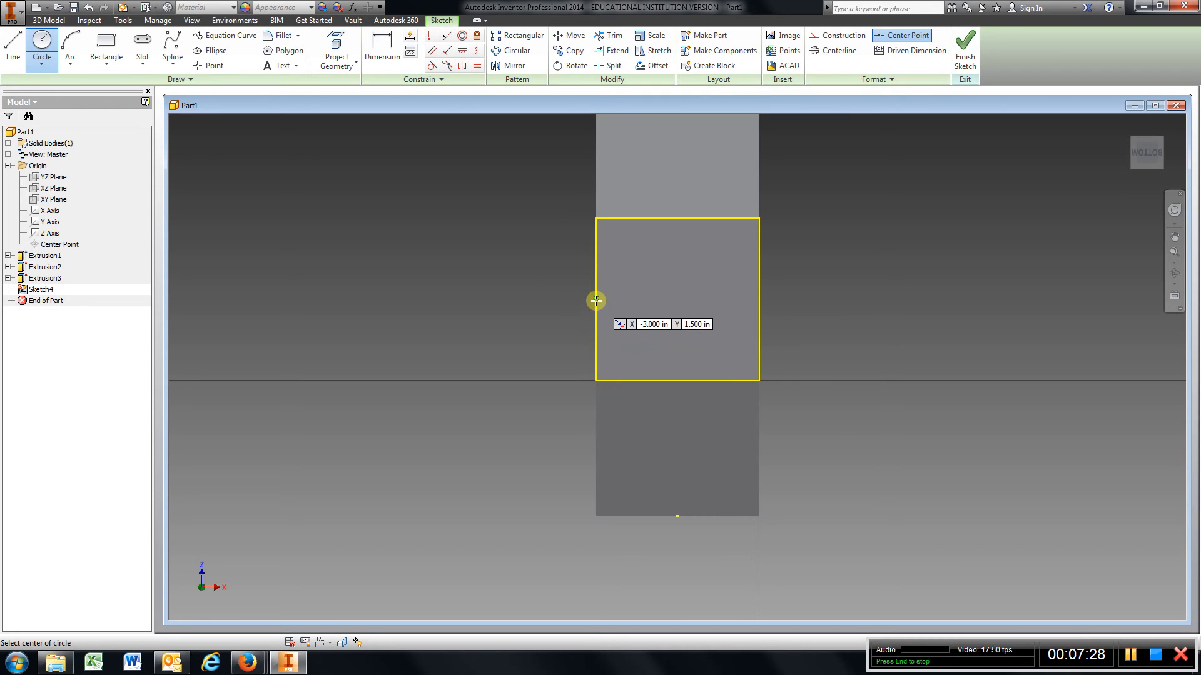
pyautogui.click(676, 299)
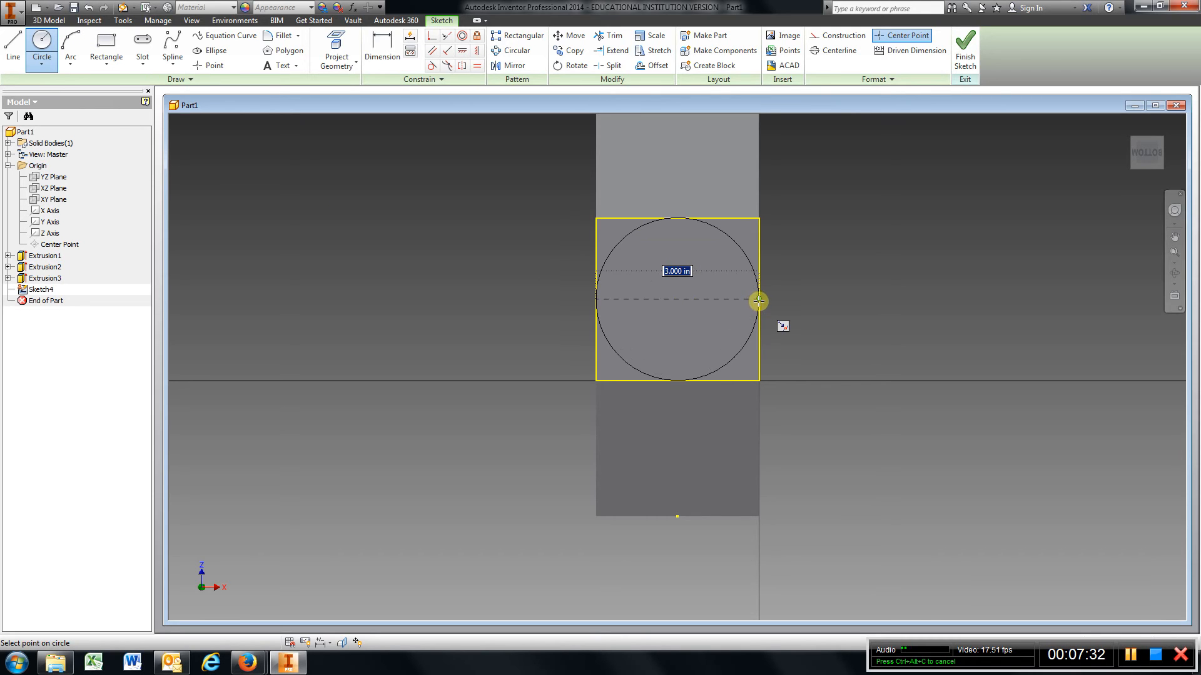
pyautogui.click(759, 299)
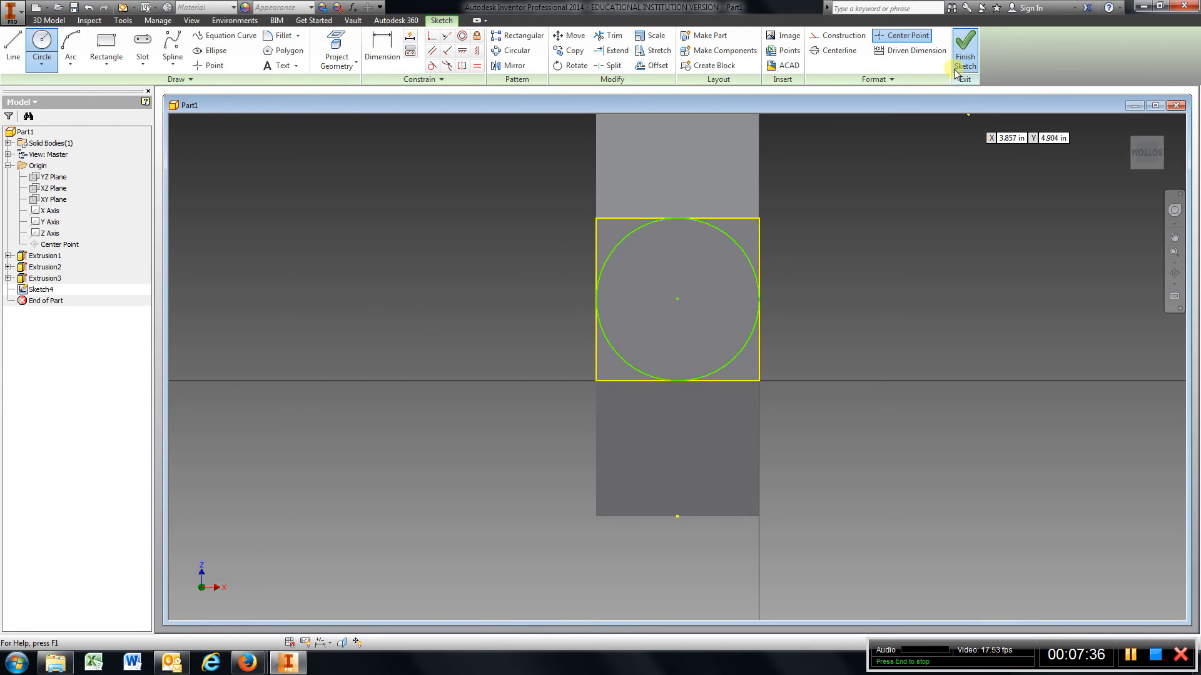
# Finish the sketch and extrude the circle 0.5 in downward from the flat underside as a round boss
pyautogui.click(971, 62)
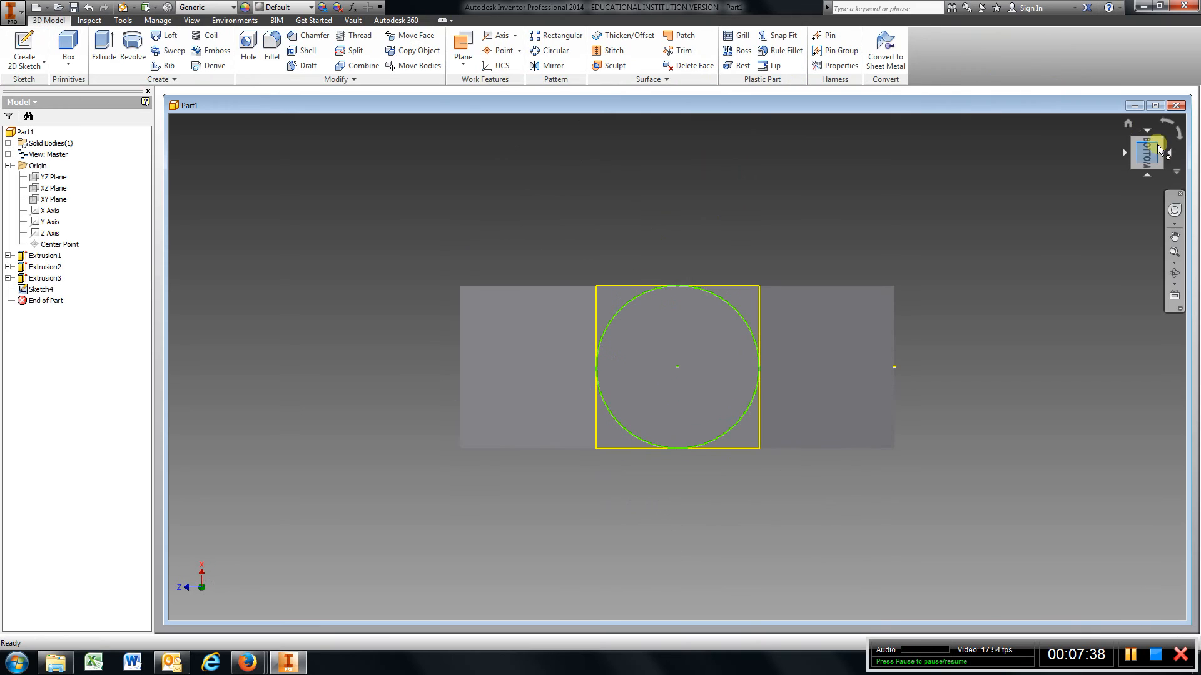
pyautogui.click(1132, 140)
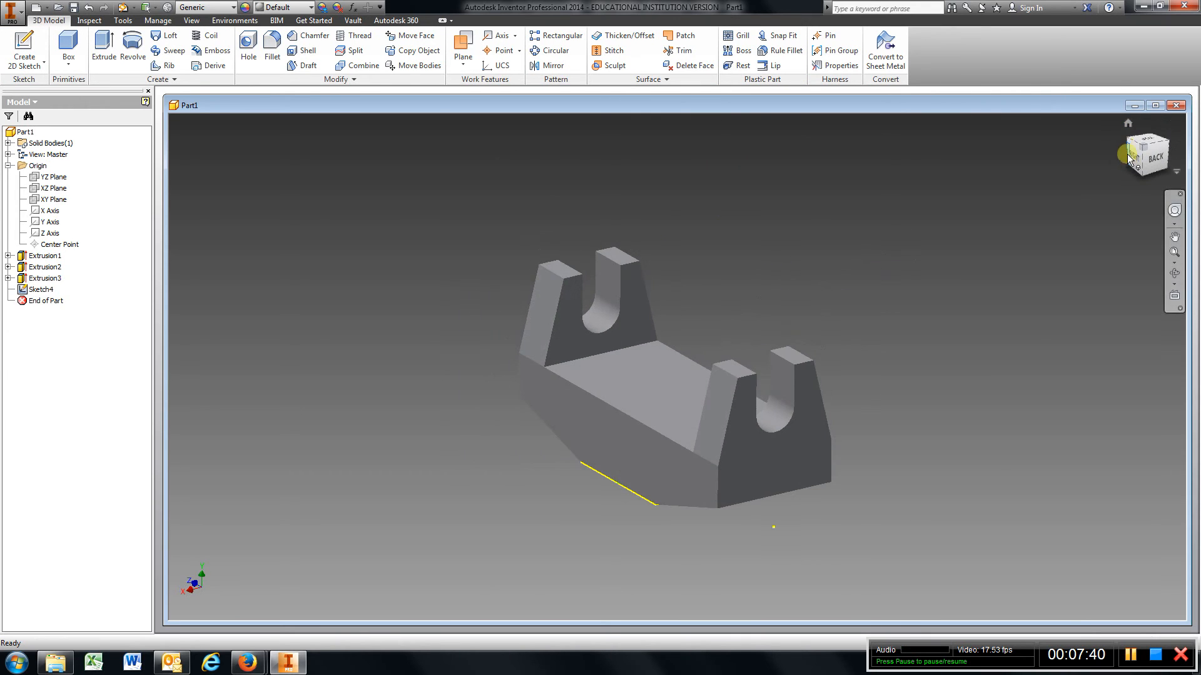
pyautogui.click(1140, 159)
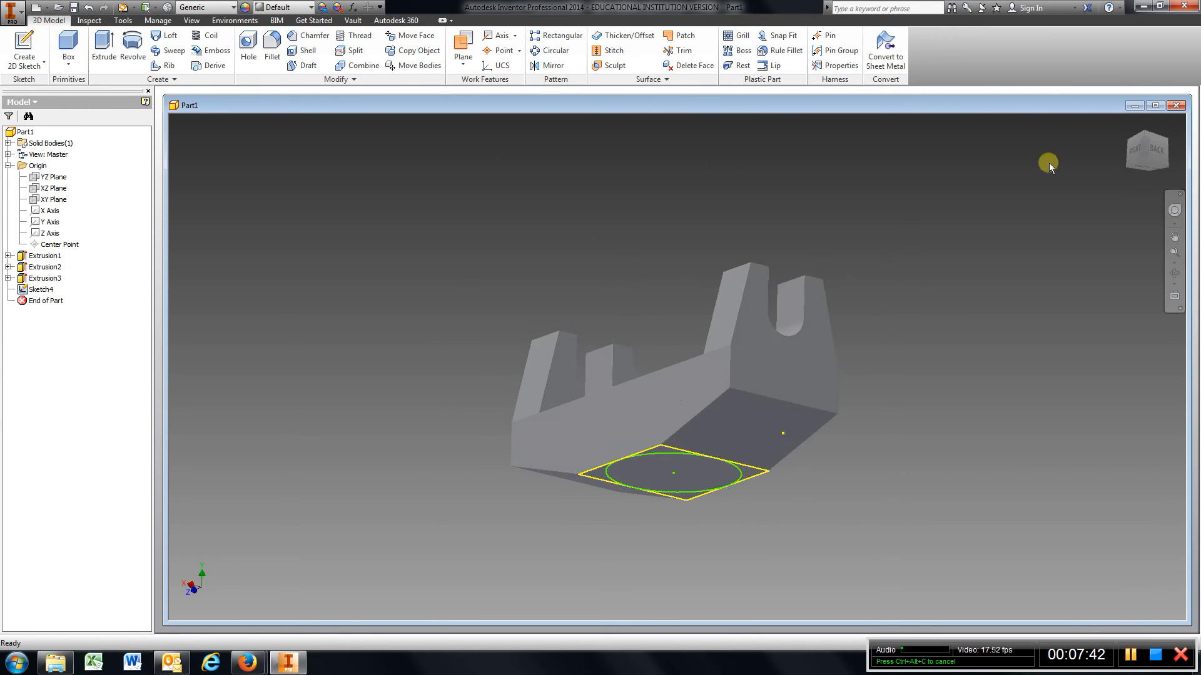
pyautogui.click(104, 47)
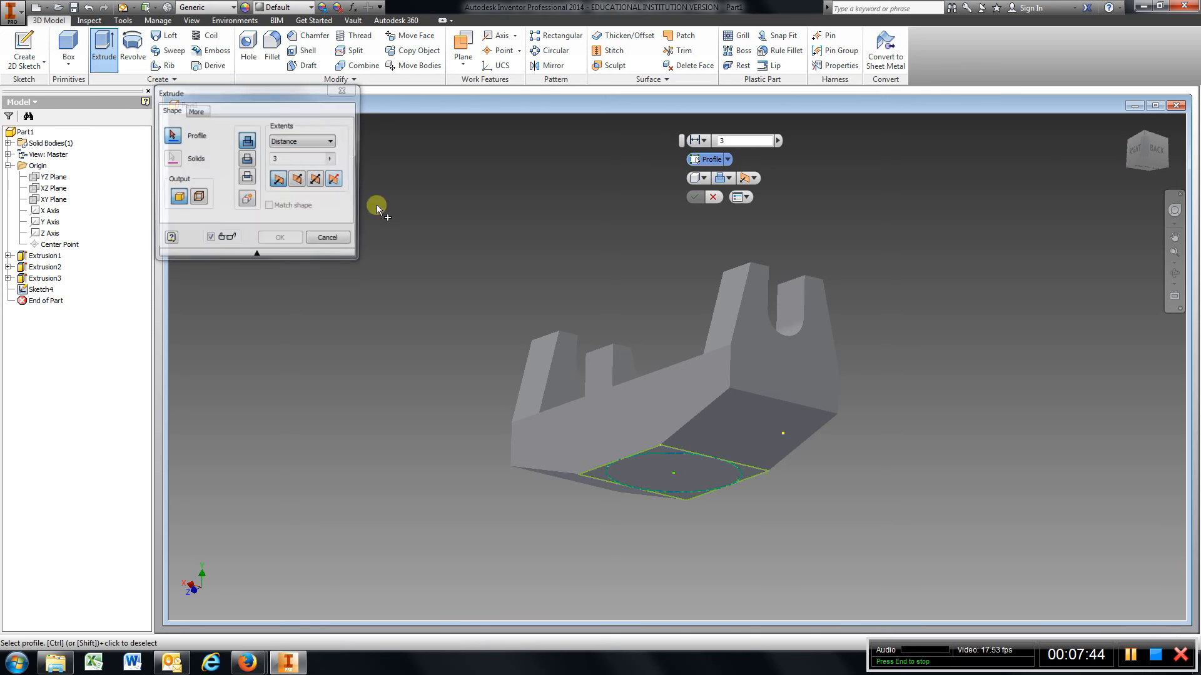
pyautogui.click(654, 465)
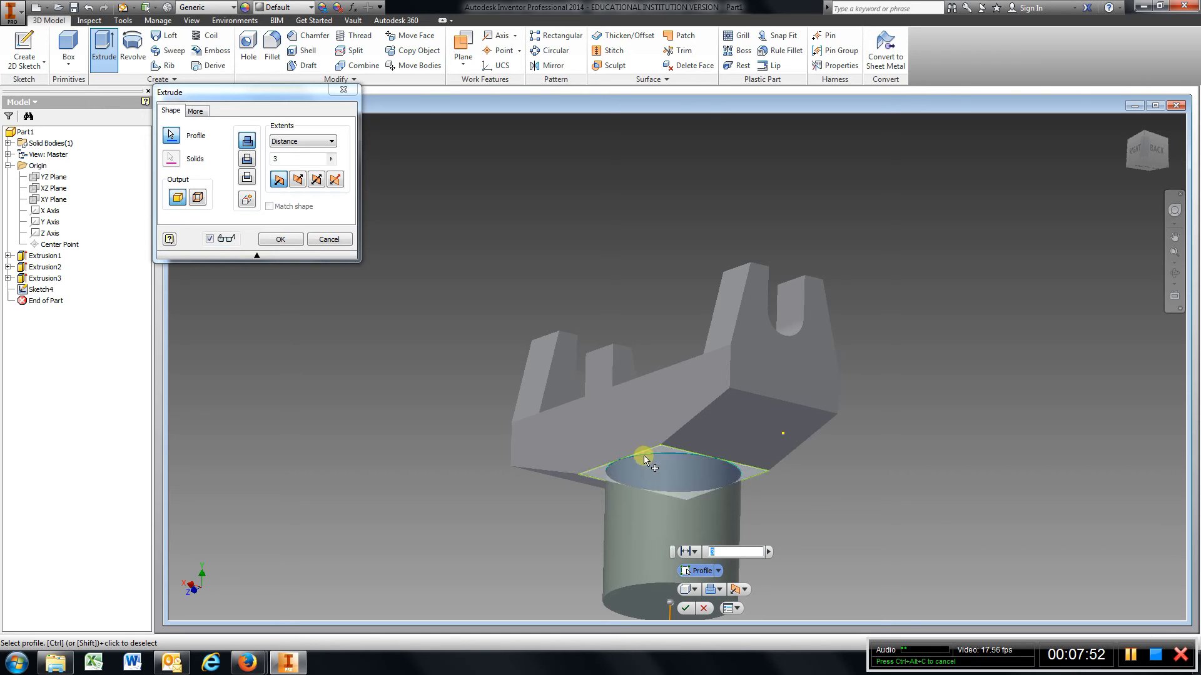
pyautogui.click(276, 159)
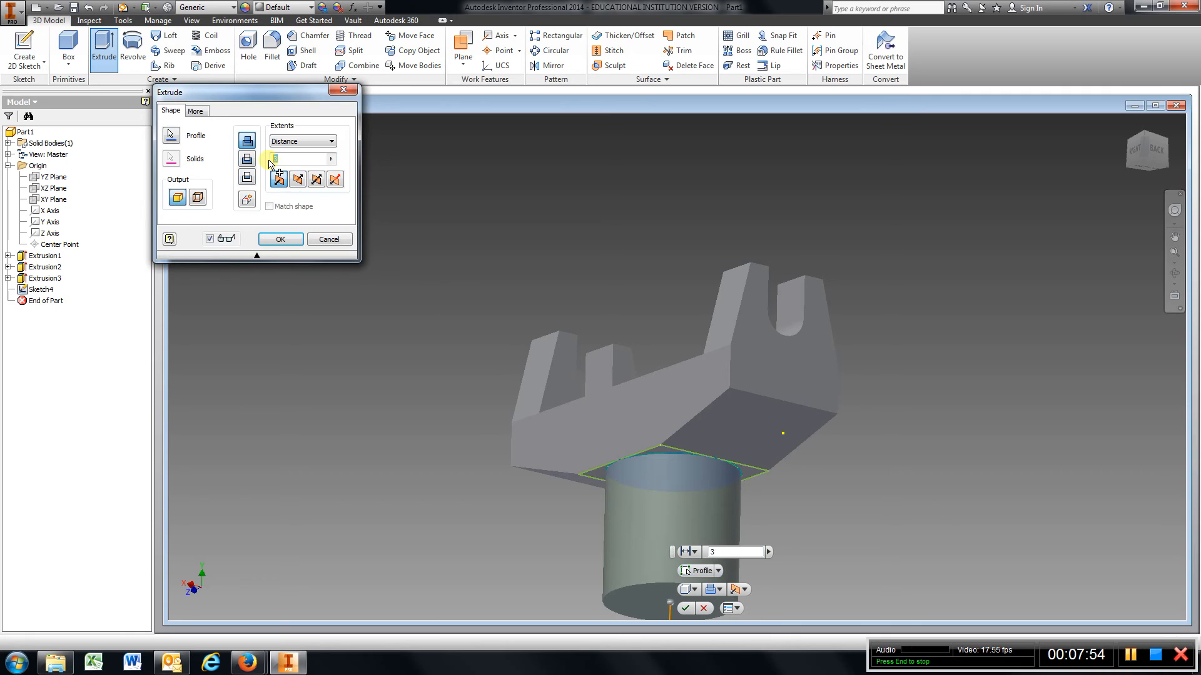
pyautogui.write('.5')
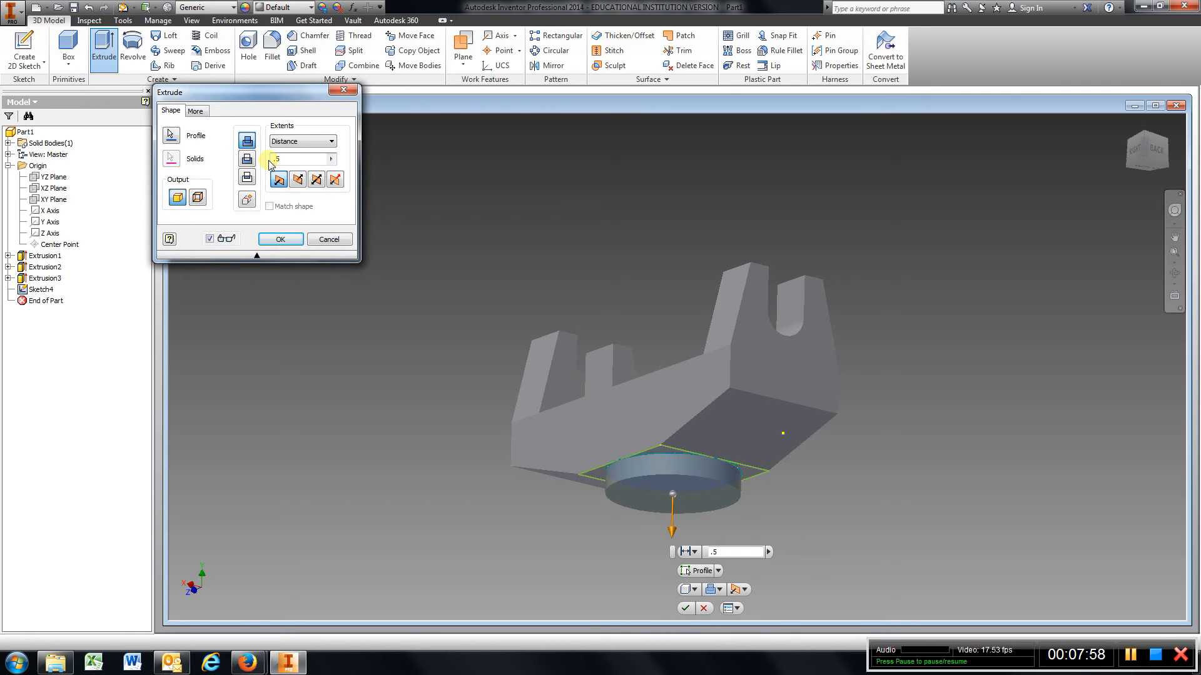
pyautogui.press('Return')
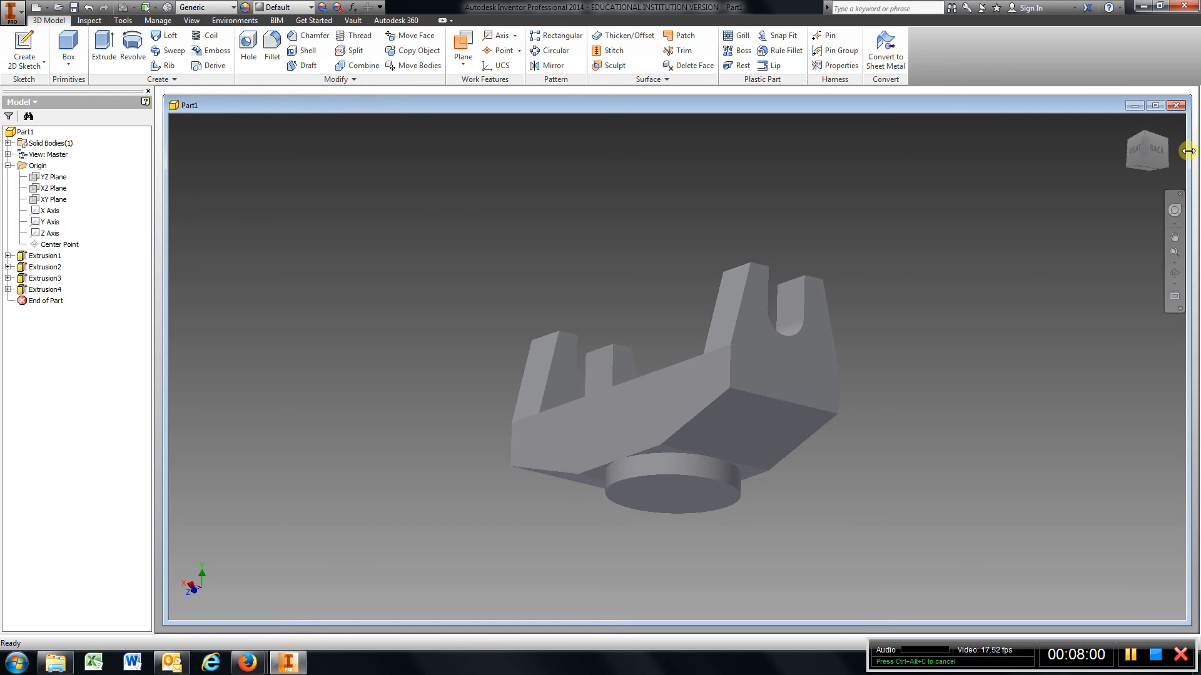
# Start a sketch on the boss's bottom face and draw a 1.5 in diameter circle centered on it
pyautogui.moveTo(1146, 163)
pyautogui.mouseDown()
pyautogui.moveTo(244, 284)
pyautogui.moveTo(295, 231)
pyautogui.moveTo(177, 212)
pyautogui.moveTo(1152, 257)
pyautogui.moveTo(1106, 281)
pyautogui.moveTo(1027, 284)
pyautogui.moveTo(1061, 262)
pyautogui.moveTo(187, 219)
pyautogui.moveTo(293, 139)
pyautogui.moveTo(321, 528)
pyautogui.moveTo(313, 565)
pyautogui.moveTo(313, 545)
pyautogui.moveTo(336, 544)
pyautogui.mouseUp()
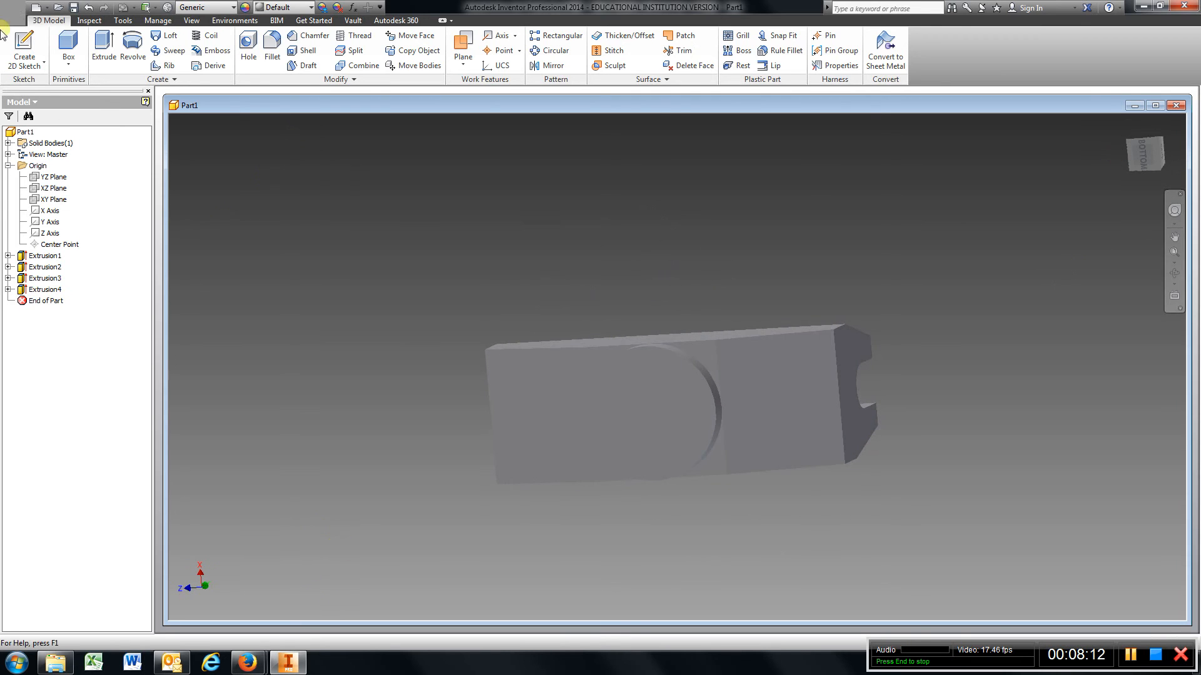
pyautogui.click(25, 50)
pyautogui.click(664, 419)
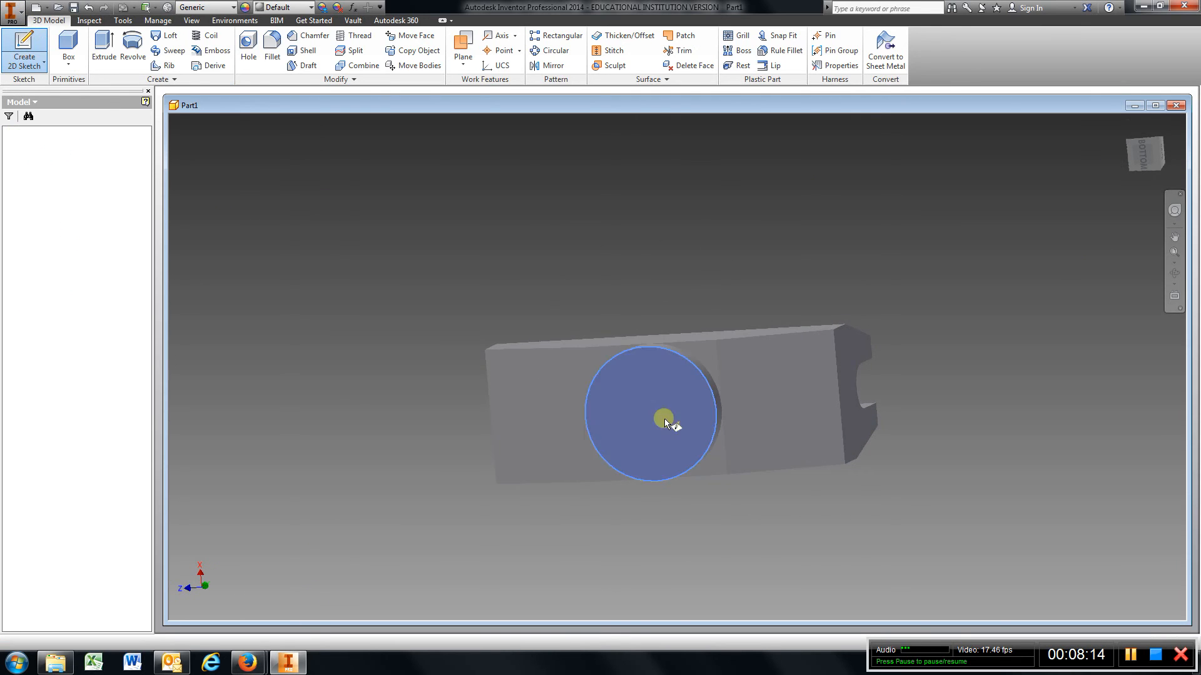
pyautogui.click(42, 44)
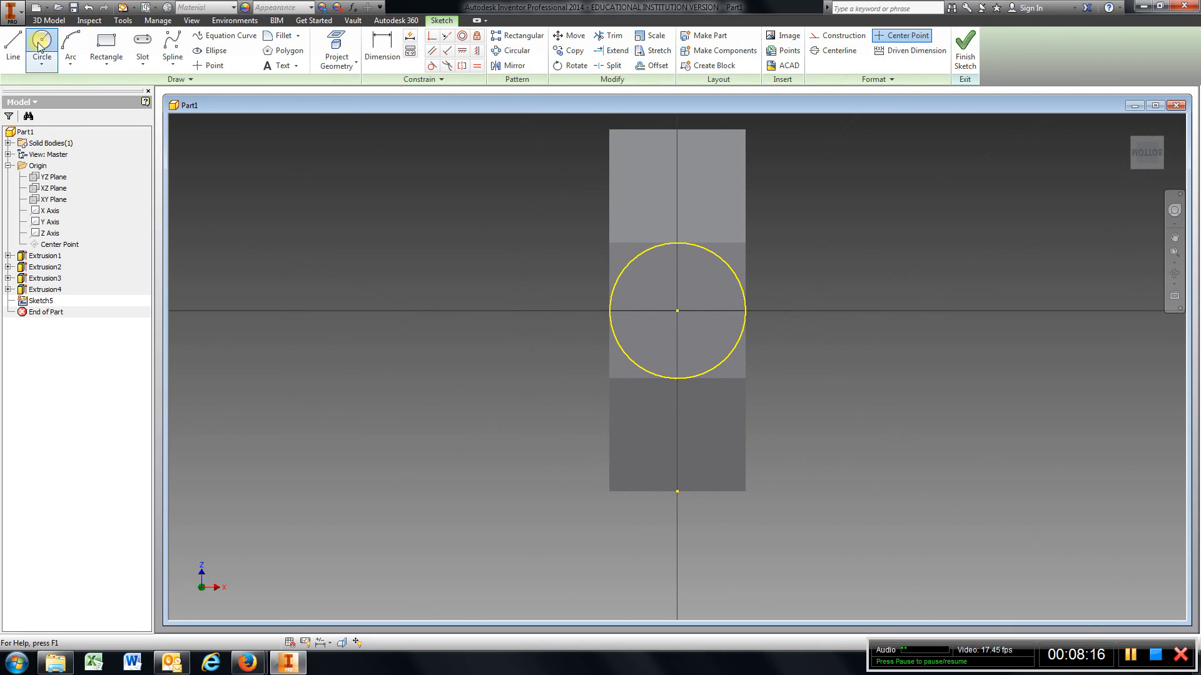
pyautogui.click(676, 311)
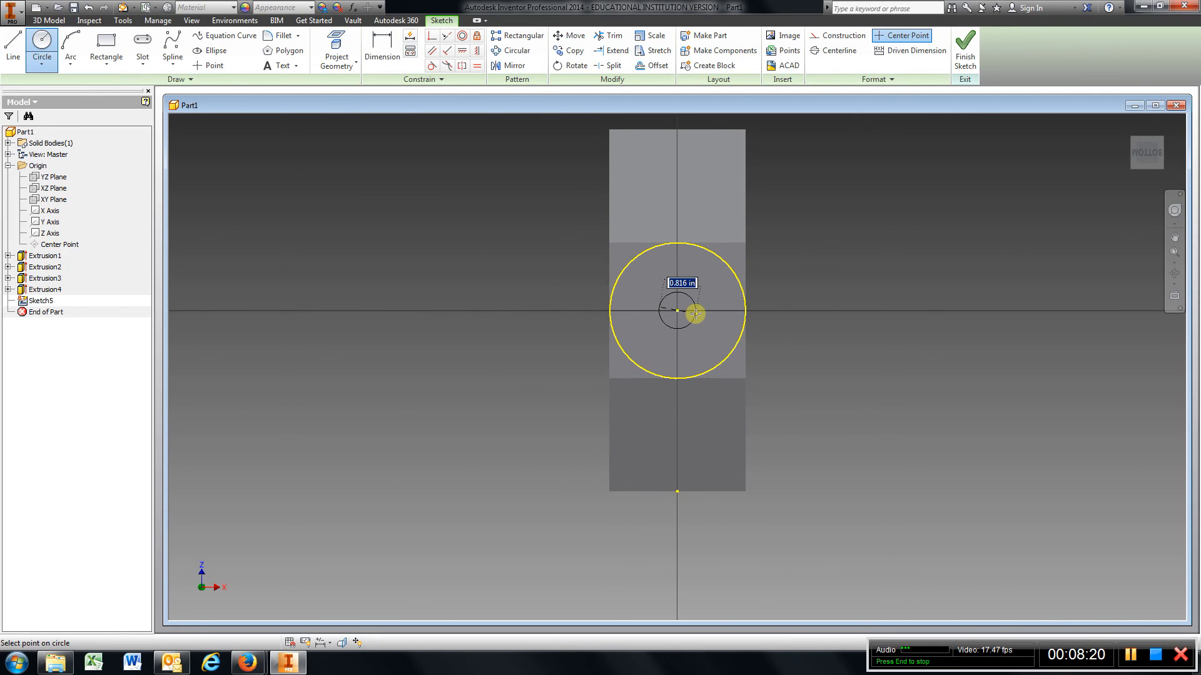
pyautogui.write('1.5')
pyautogui.press('Return')
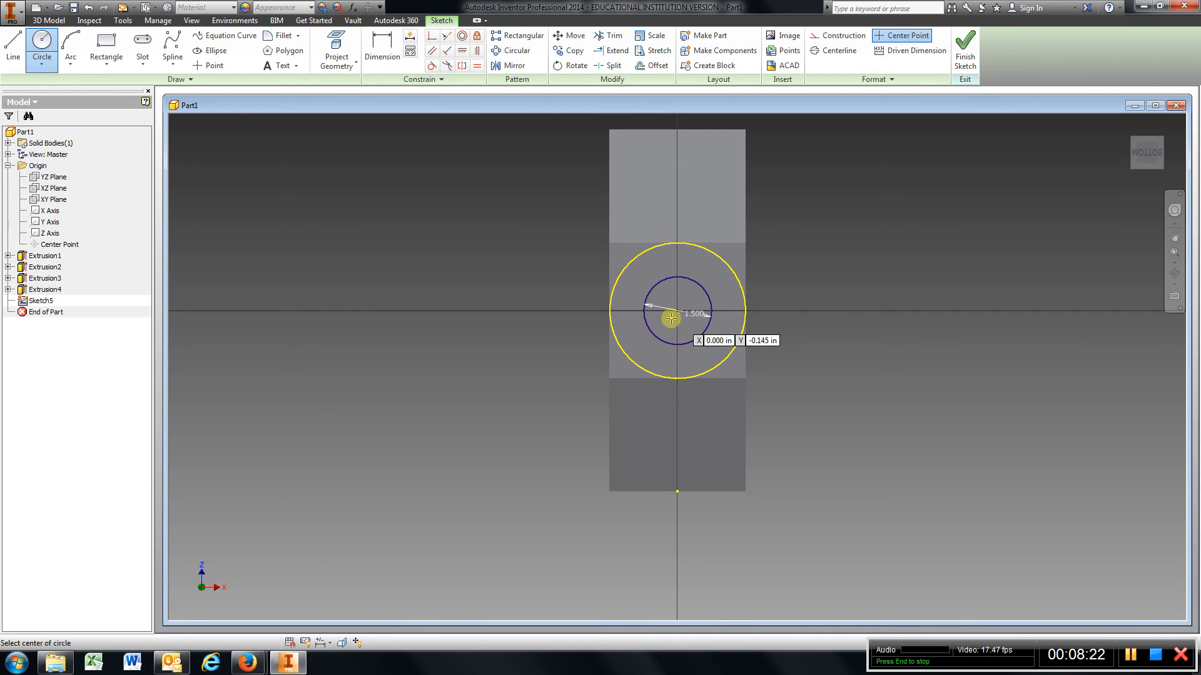
# Finish the sketch and cut the 1.5 in circle through the whole part using the All extent
pyautogui.click(973, 62)
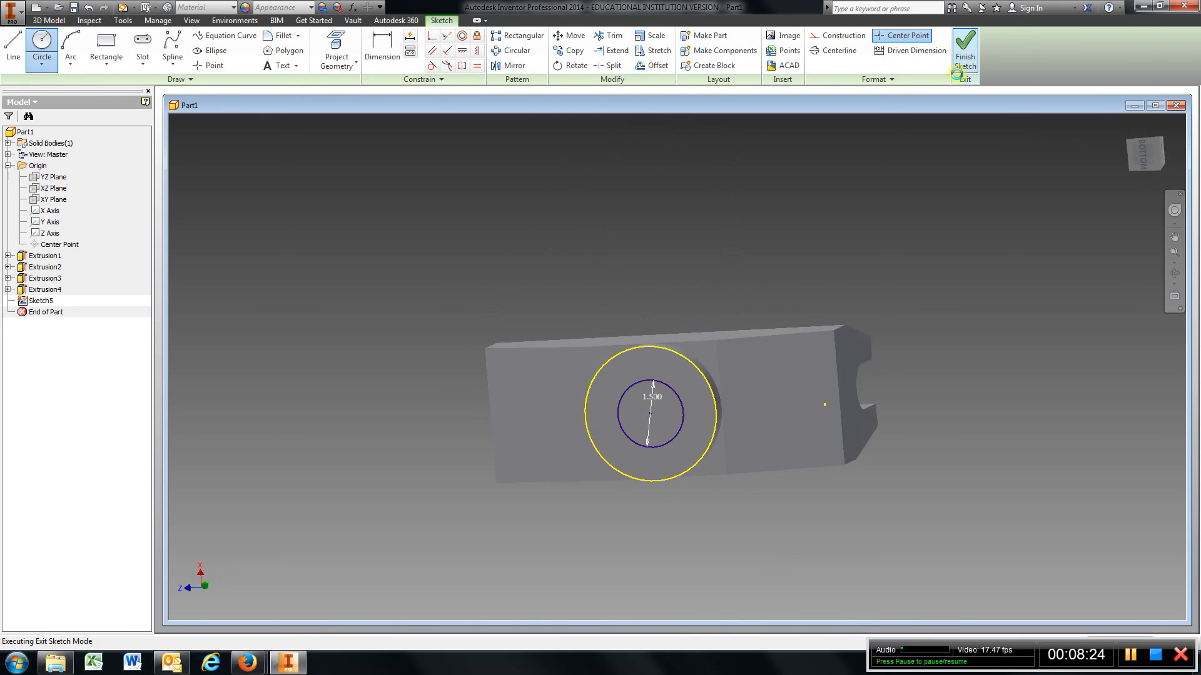
pyautogui.moveTo(1150, 151)
pyautogui.mouseDown()
pyautogui.moveTo(1157, 188)
pyautogui.moveTo(1138, 260)
pyautogui.moveTo(1101, 257)
pyautogui.moveTo(1091, 220)
pyautogui.mouseUp()
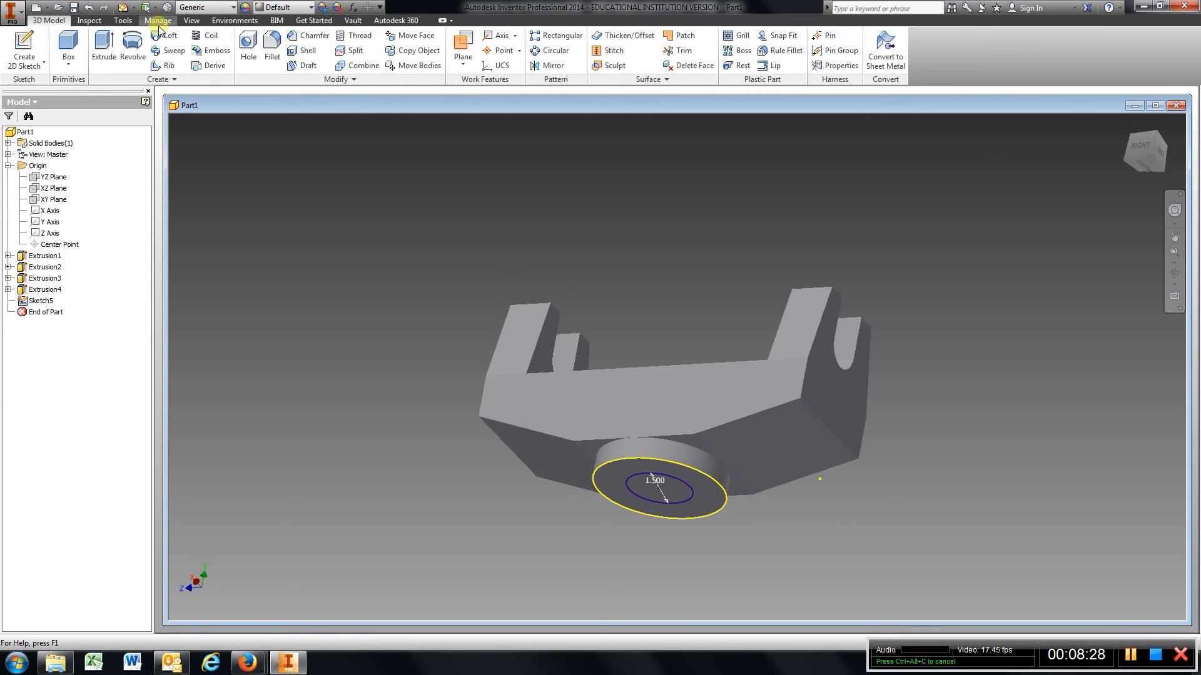
pyautogui.click(104, 47)
pyautogui.click(247, 159)
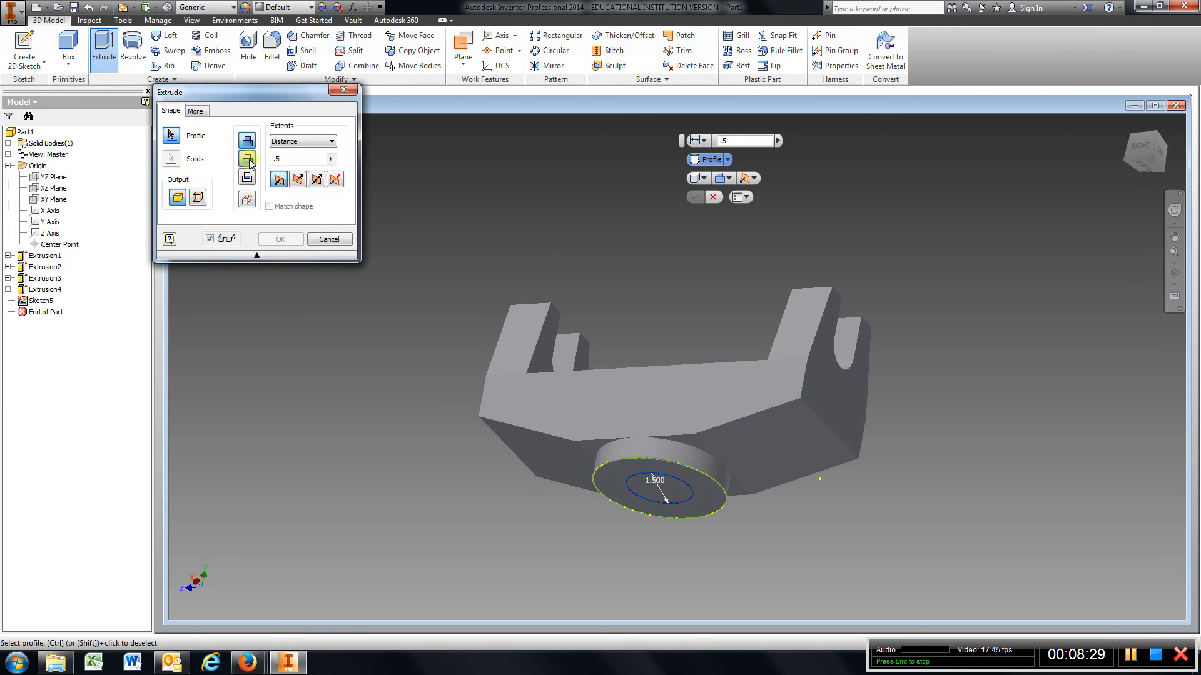
pyautogui.click(638, 486)
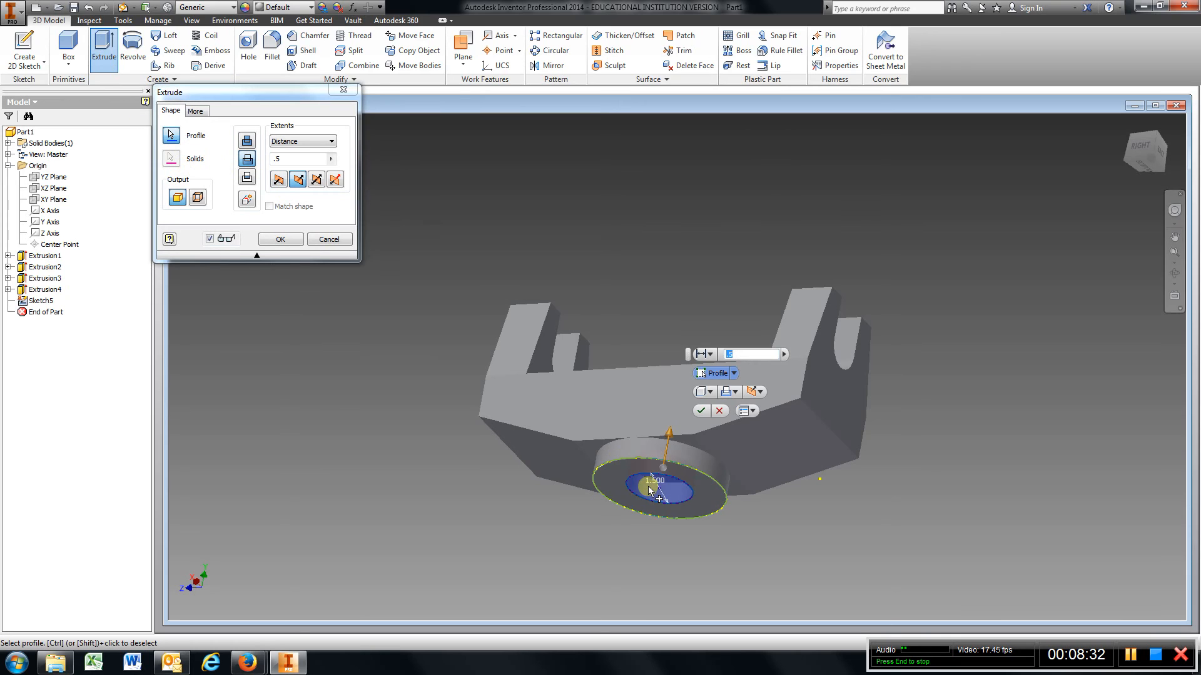
pyautogui.click(332, 142)
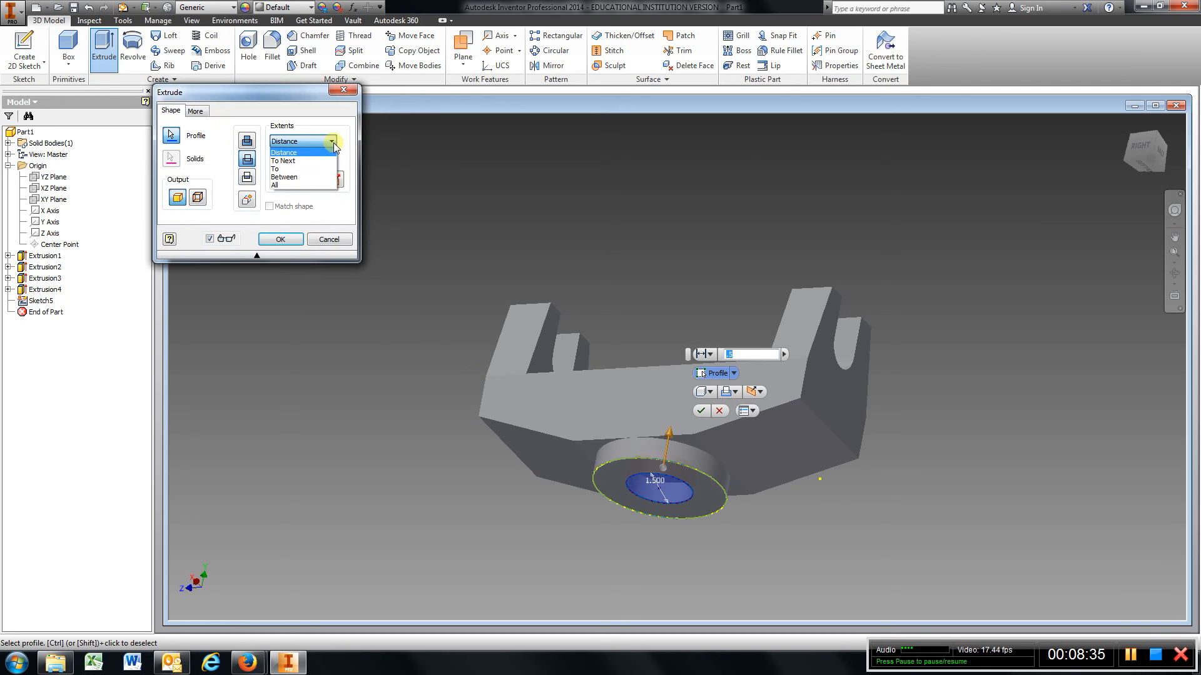
pyautogui.click(301, 185)
pyautogui.click(282, 239)
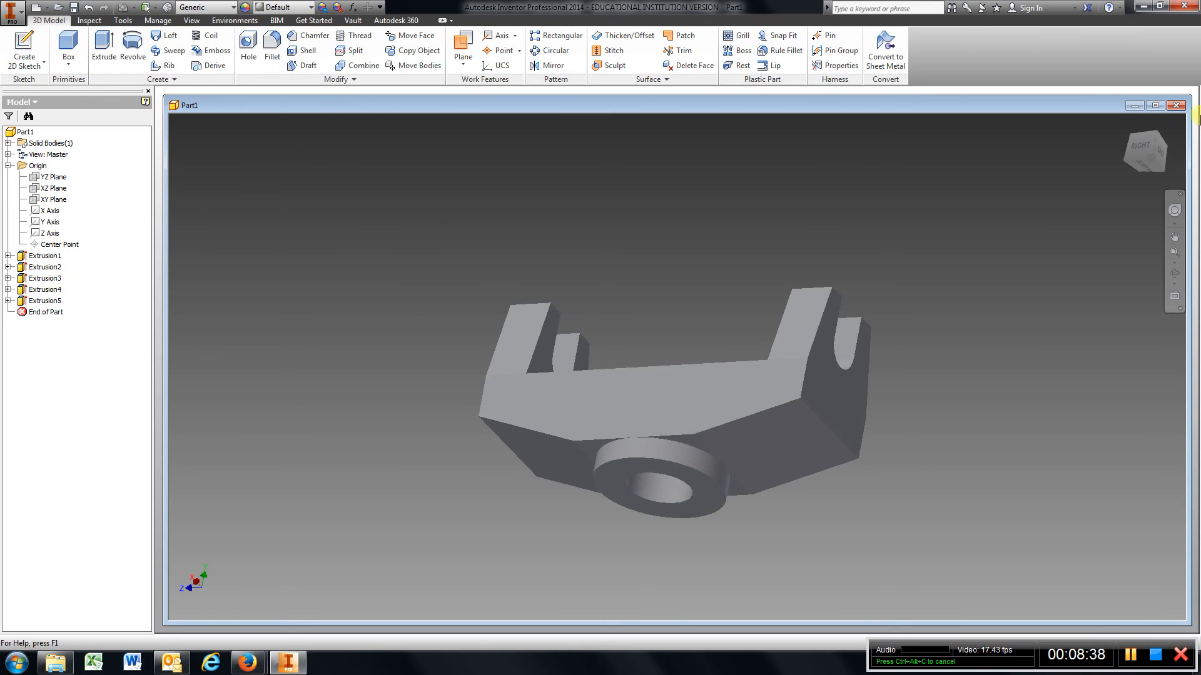
# Edit the extrusion of the round boss under the block, setting its distance to 0.75 in
pyautogui.click(1127, 123)
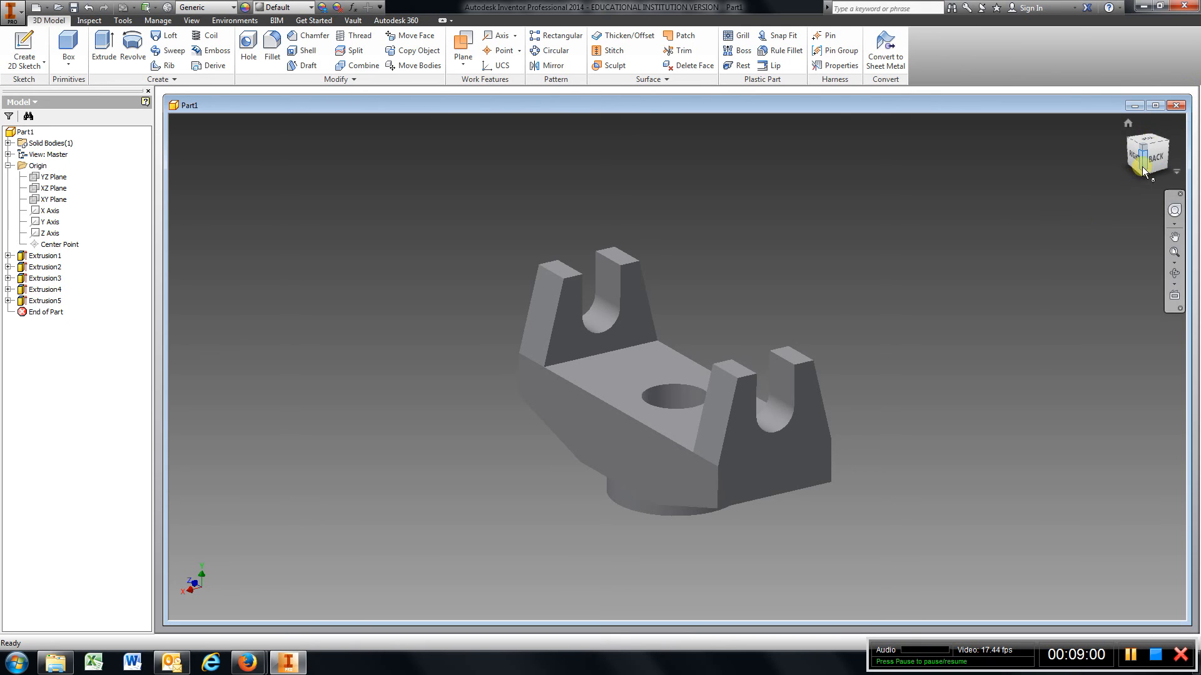
pyautogui.moveTo(1139, 172); pyautogui.dragTo(1149, 146)
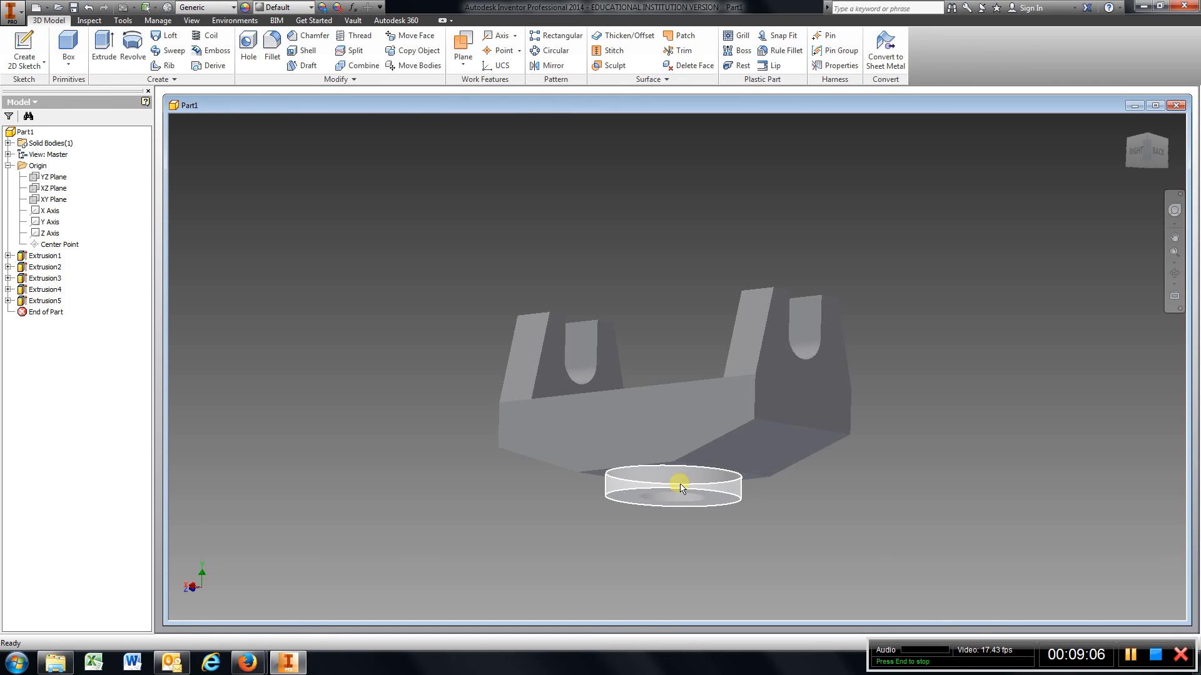
pyautogui.moveTo(681, 489)
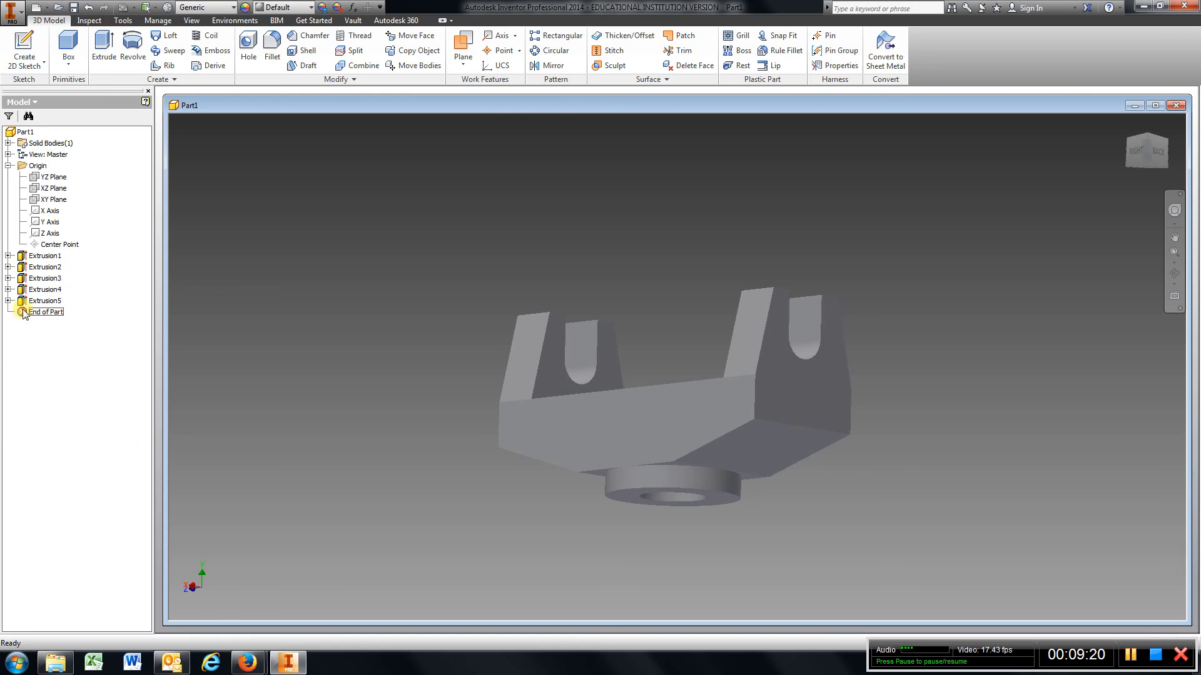
pyautogui.moveTo(23, 314); pyautogui.dragTo(25, 291)
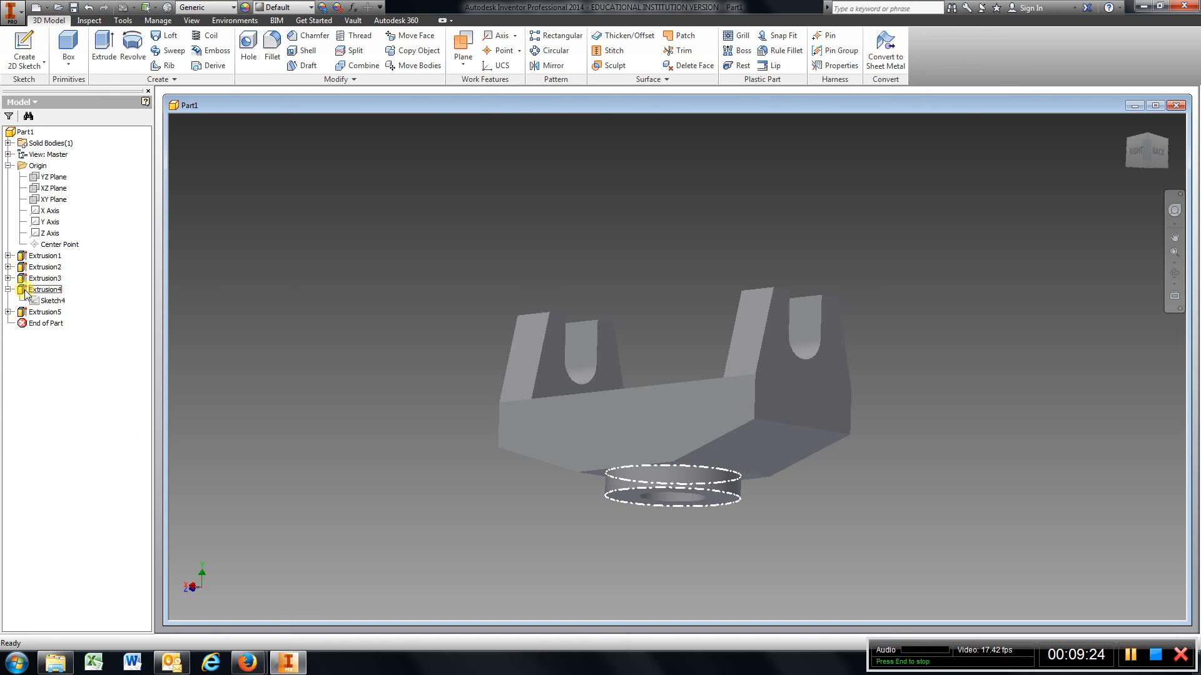
pyautogui.rightClick(26, 292)
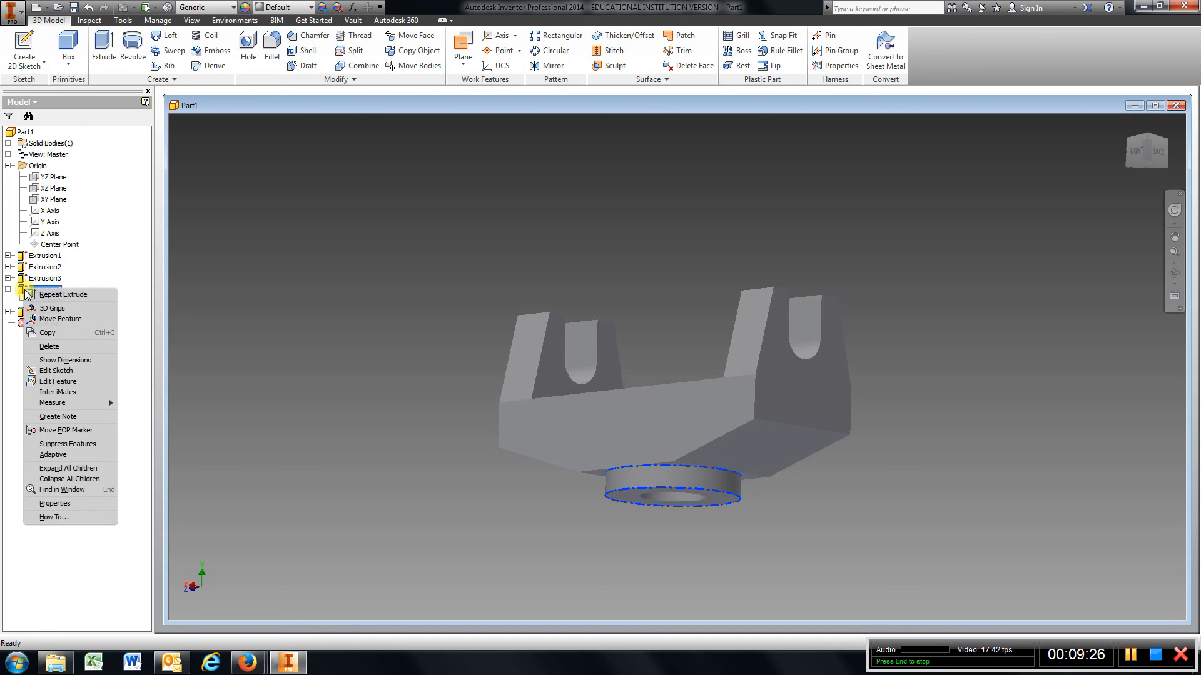
pyautogui.click(67, 383)
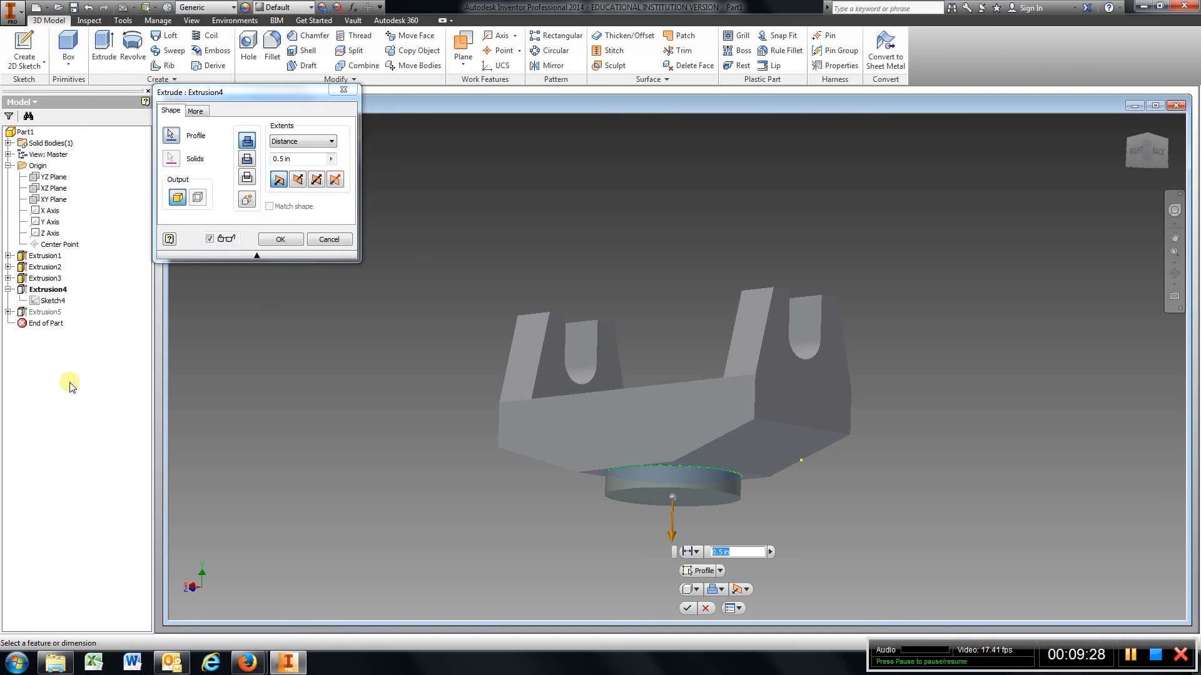
pyautogui.click(278, 160)
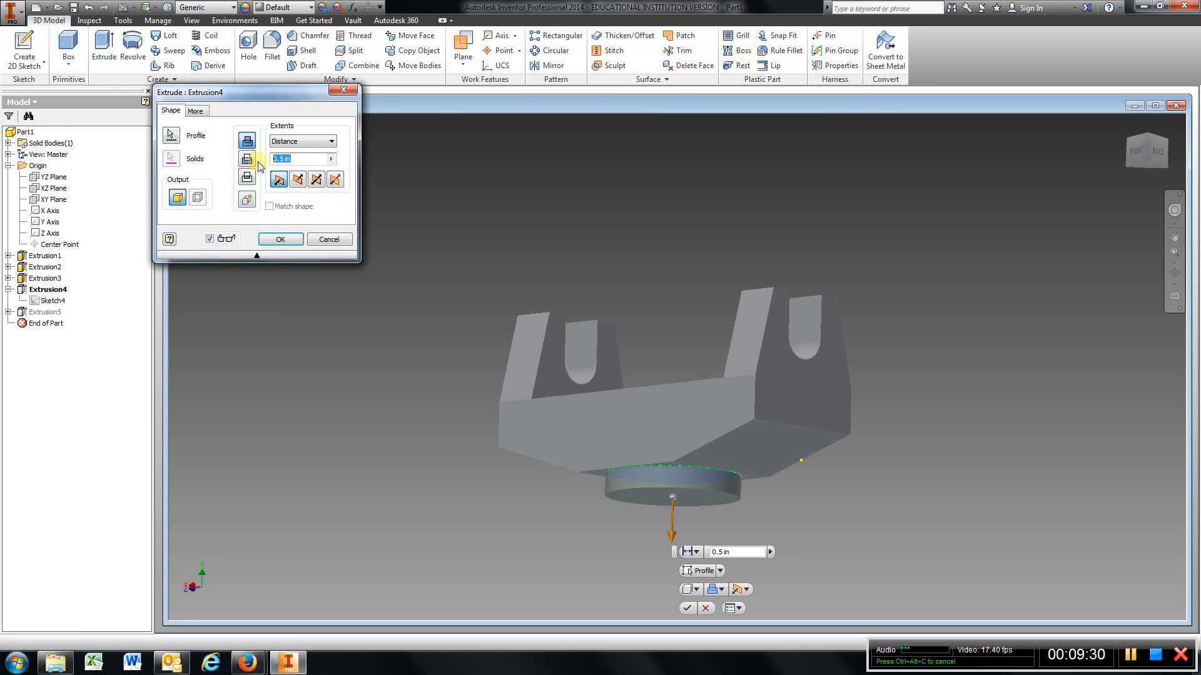
pyautogui.write('.75')
pyautogui.press('Return')
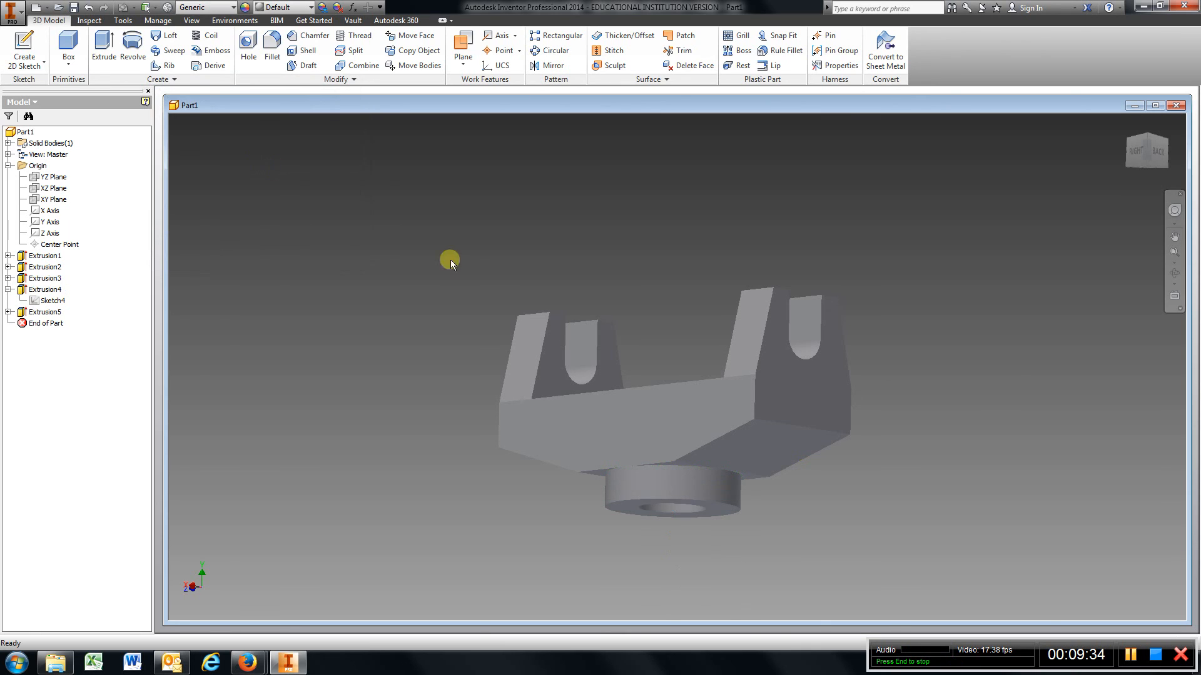
pyautogui.moveTo(1146, 155)
pyautogui.mouseDown()
pyautogui.moveTo(1145, 290)
pyautogui.moveTo(1113, 362)
pyautogui.moveTo(172, 255)
pyautogui.moveTo(1121, 513)
pyautogui.moveTo(1117, 563)
pyautogui.moveTo(1110, 249)
pyautogui.moveTo(1112, 260)
pyautogui.mouseUp()
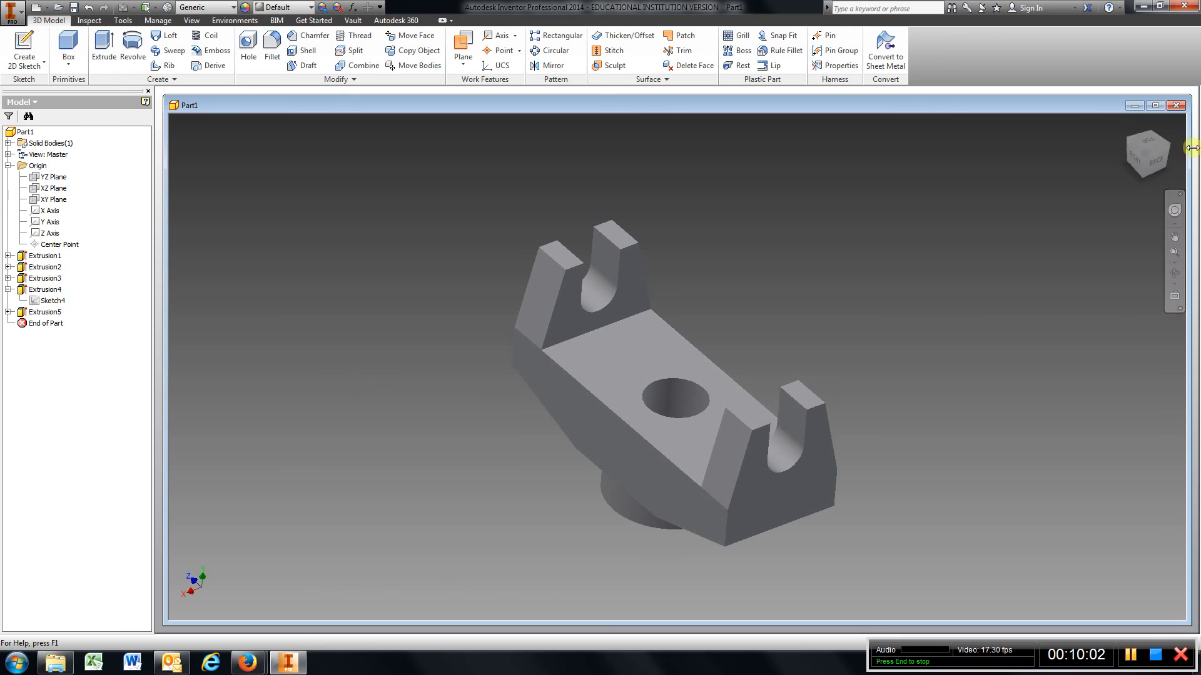
pyautogui.moveTo(1141, 167)
pyautogui.mouseDown()
pyautogui.moveTo(1091, 182)
pyautogui.moveTo(1086, 125)
pyautogui.moveTo(1165, 159)
pyautogui.mouseUp()
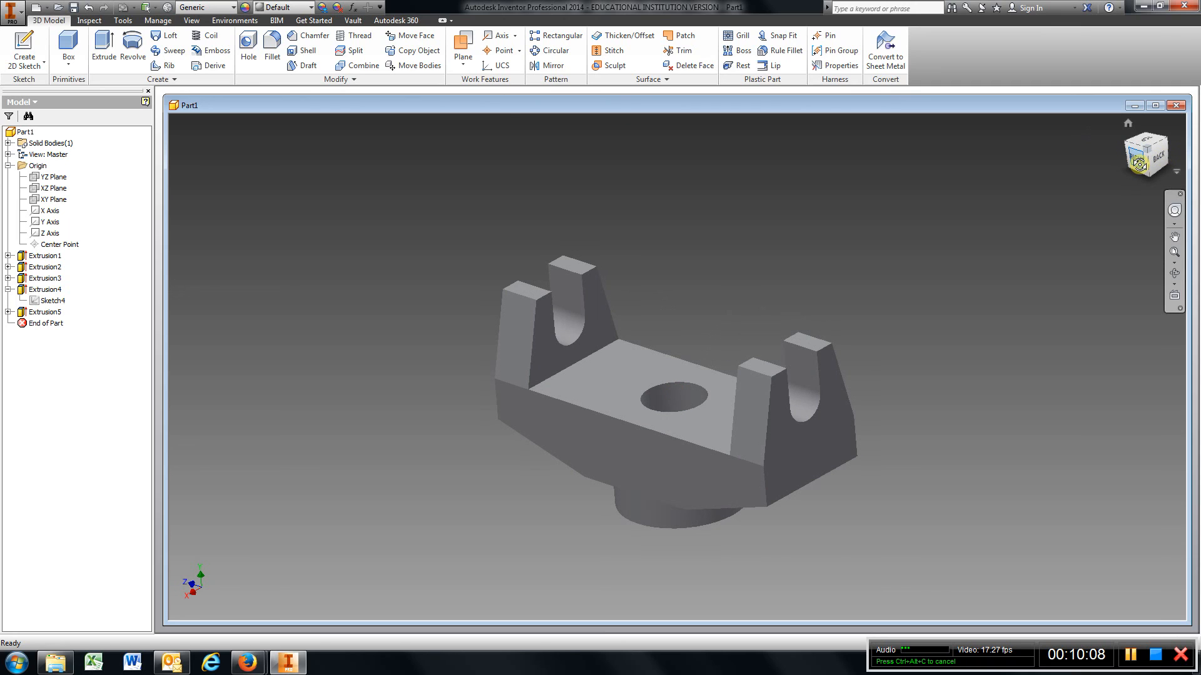